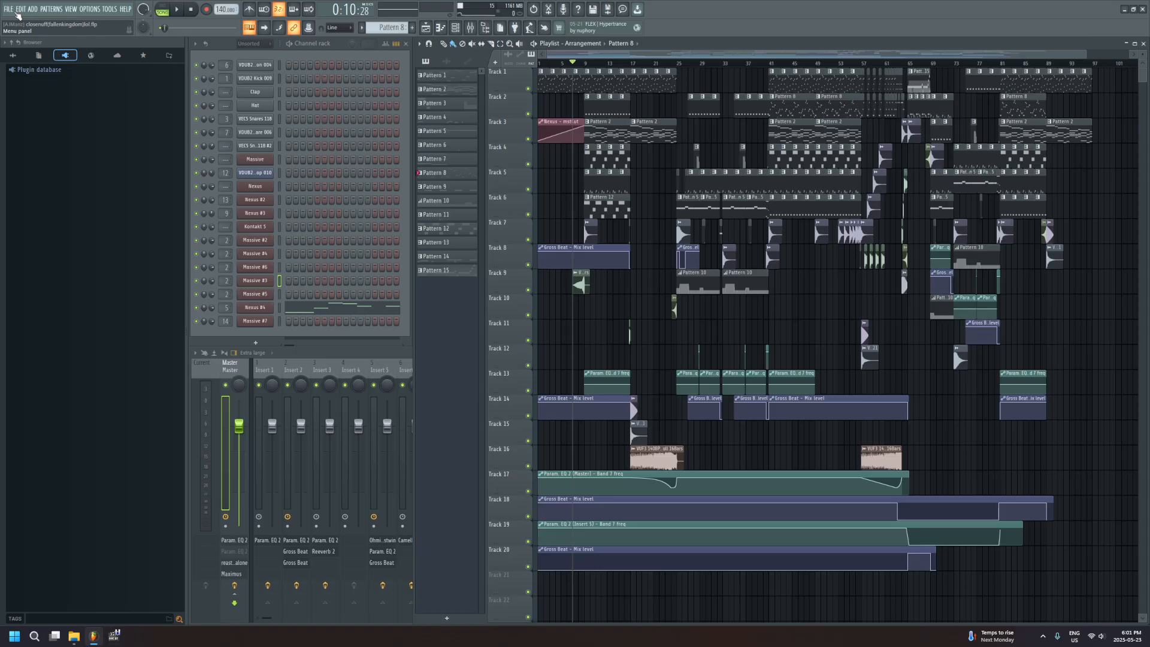
Play the song from the beginning and open the first Nexus channel to view its preset
click(538, 63)
key(space)
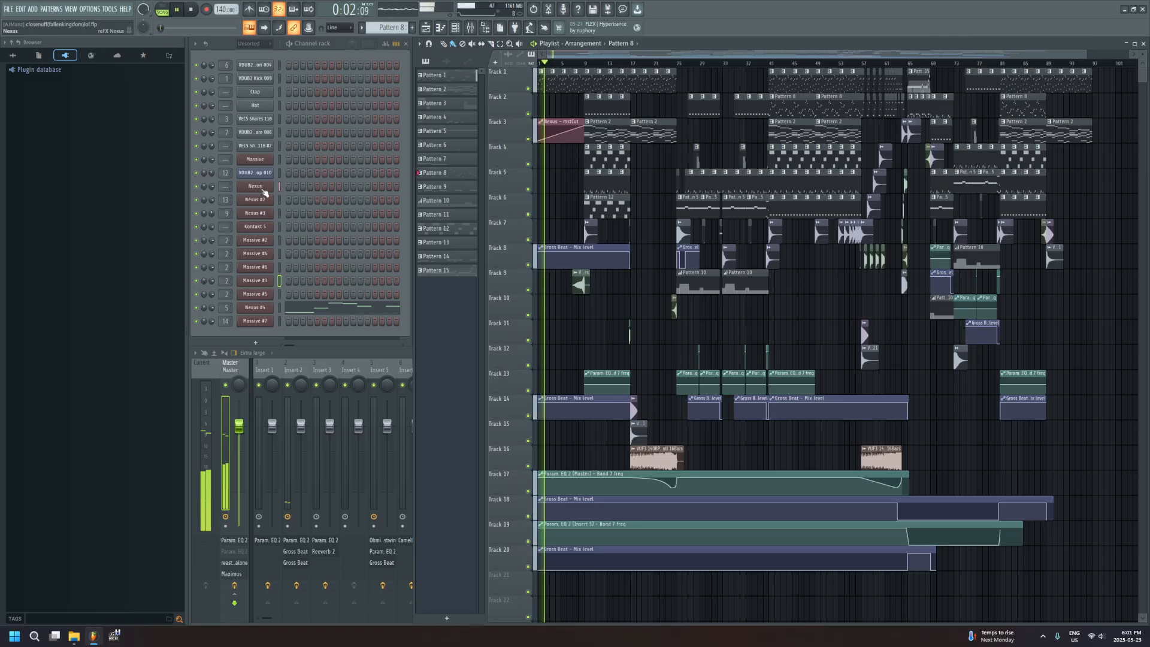
click(263, 189)
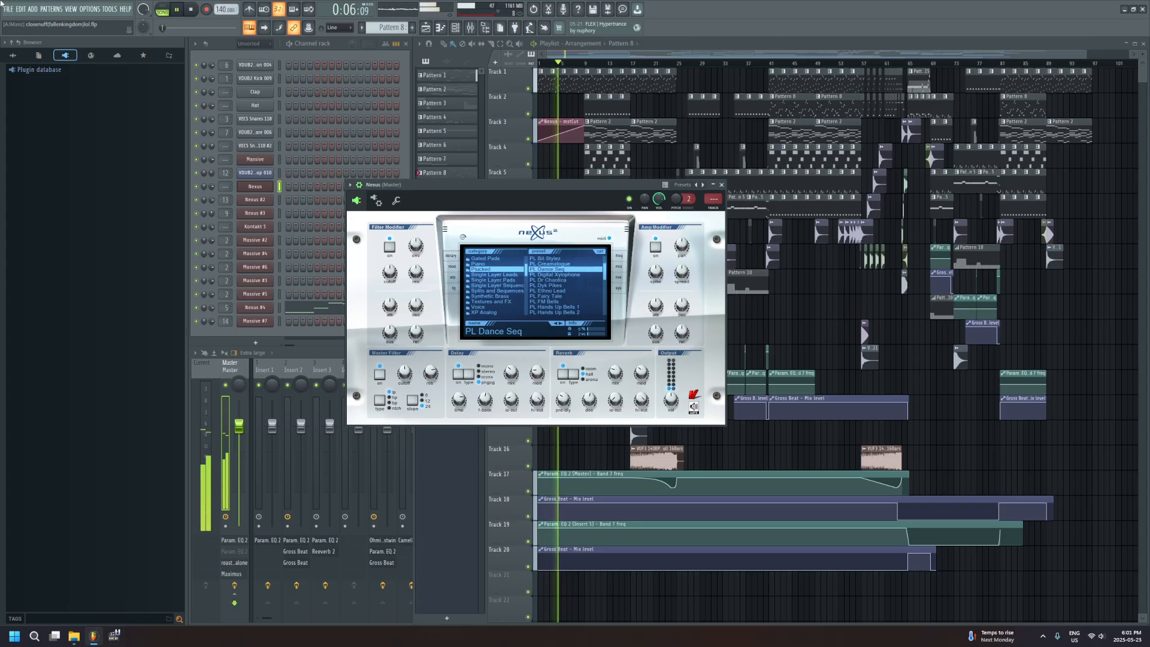
drag(538, 185, 496, 179)
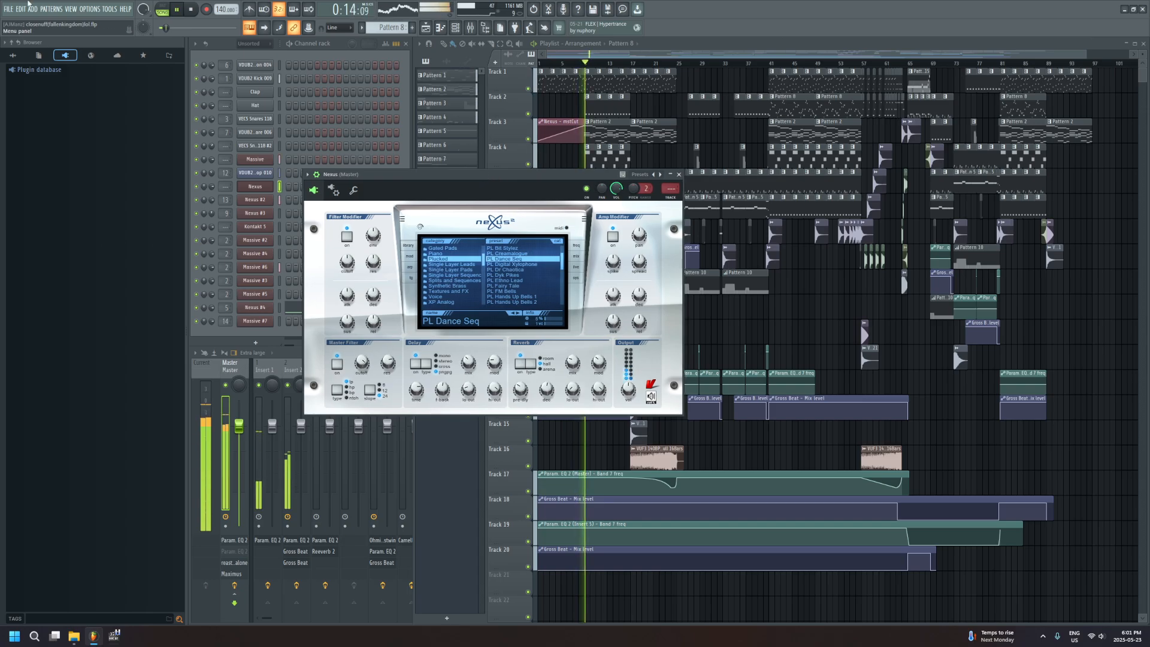
Open the first Pattern 2 clip on Track 3 in the piano roll and inspect its notes and the Nexus #2 preset
double_click(598, 136)
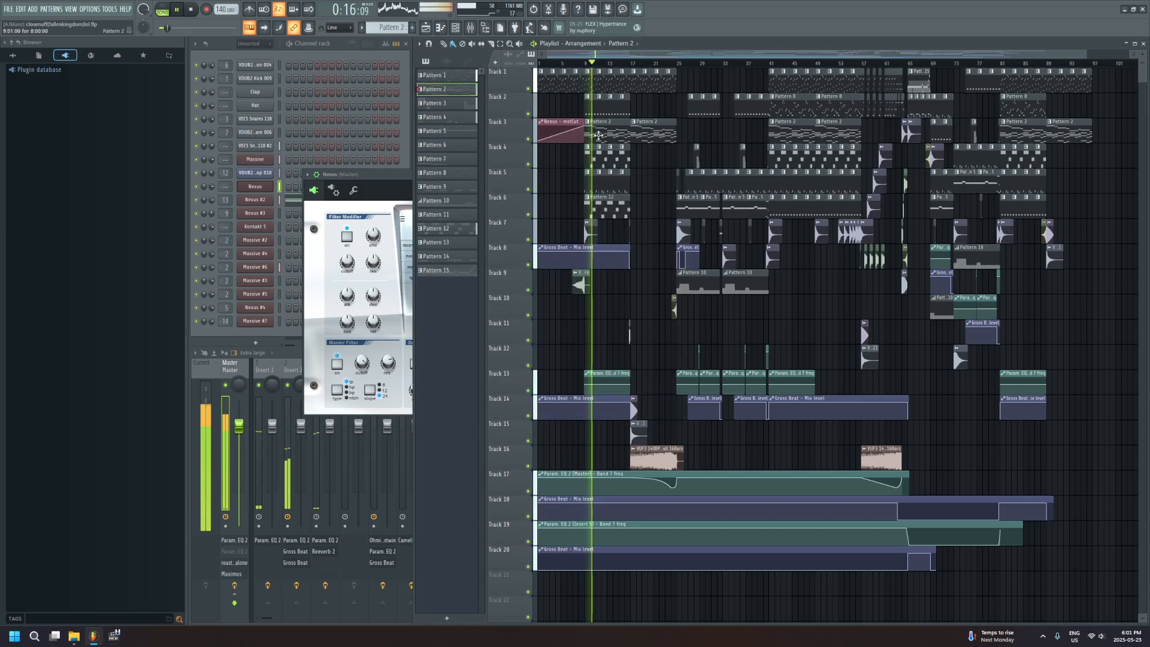
click(317, 44)
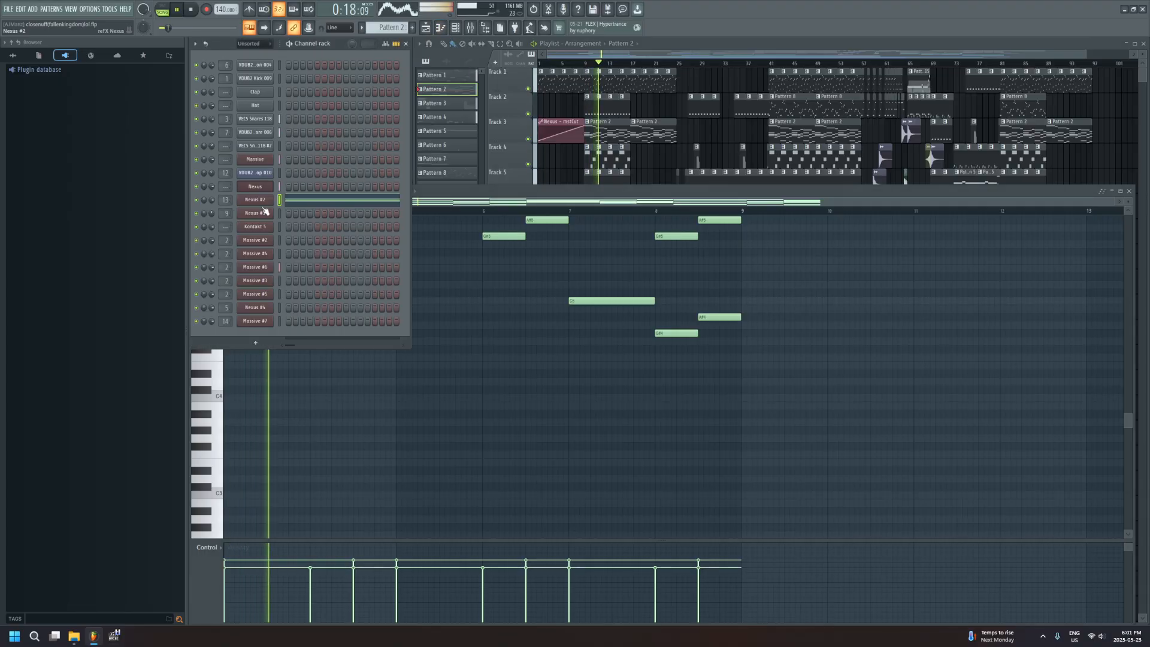
click(259, 202)
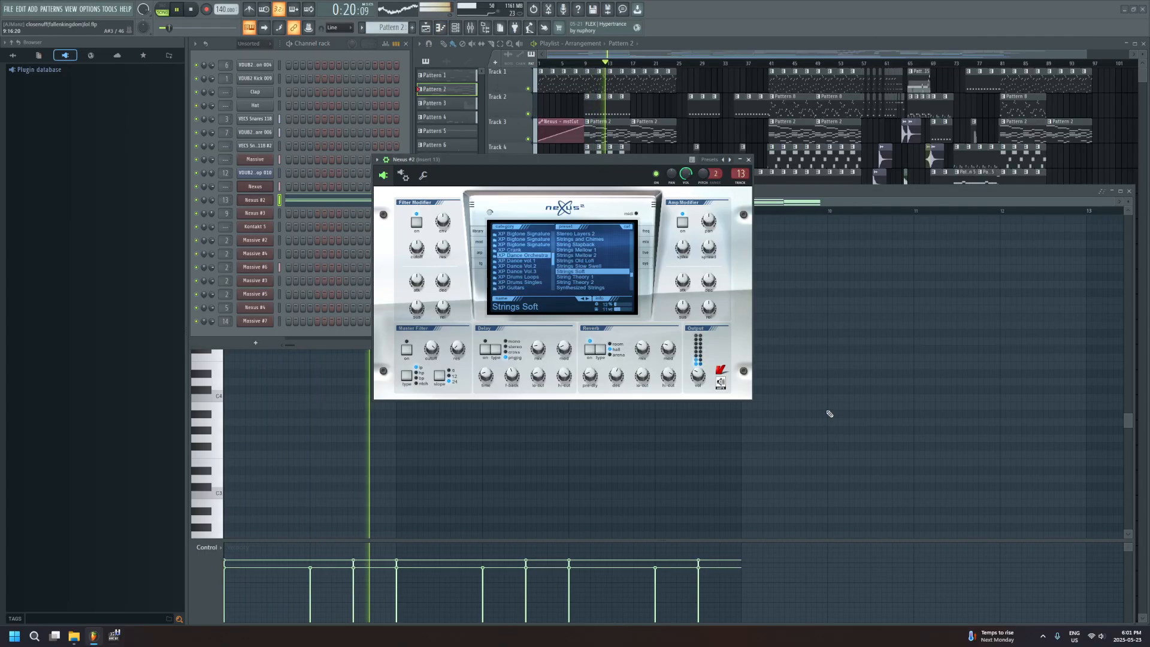
click(831, 396)
scroll(685, 371, up, 10)
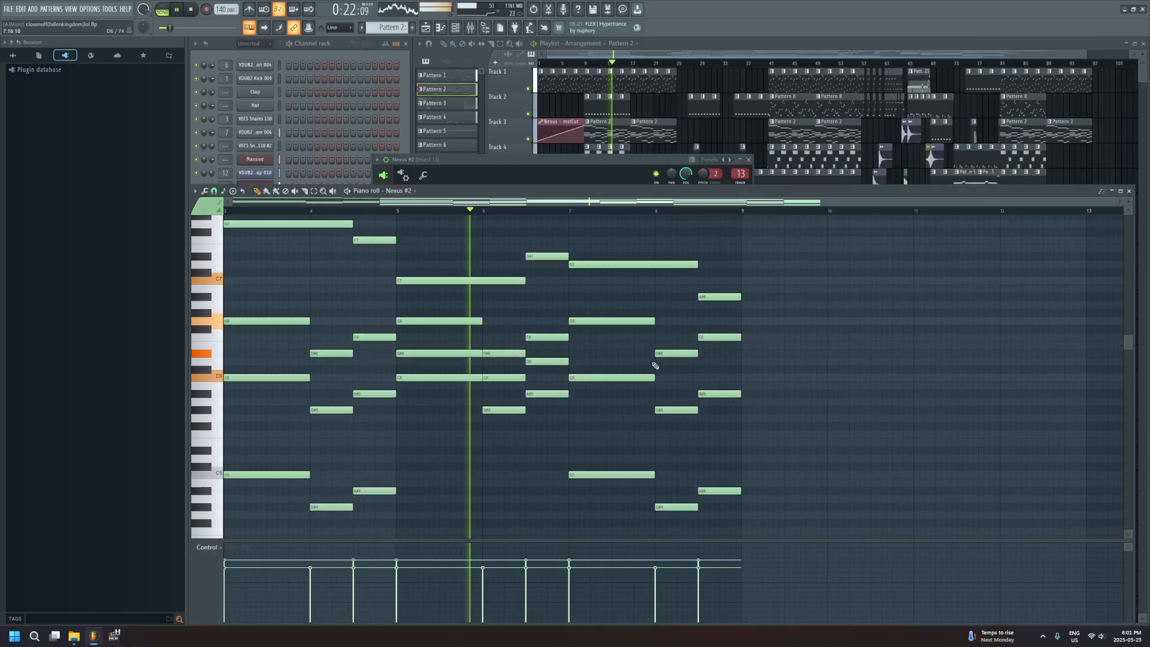
Toggle the Nexus #2 plugin window from the channel rack and open the second Pattern 2 clip on Track 3 in the piano roll
click(307, 59)
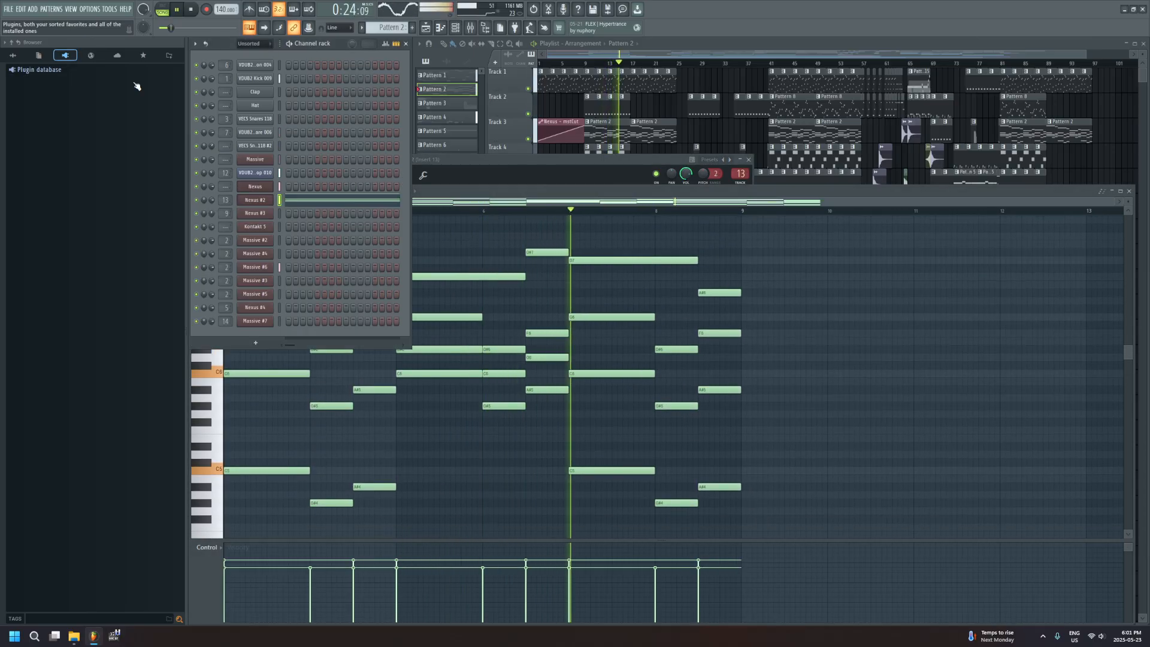
click(259, 202)
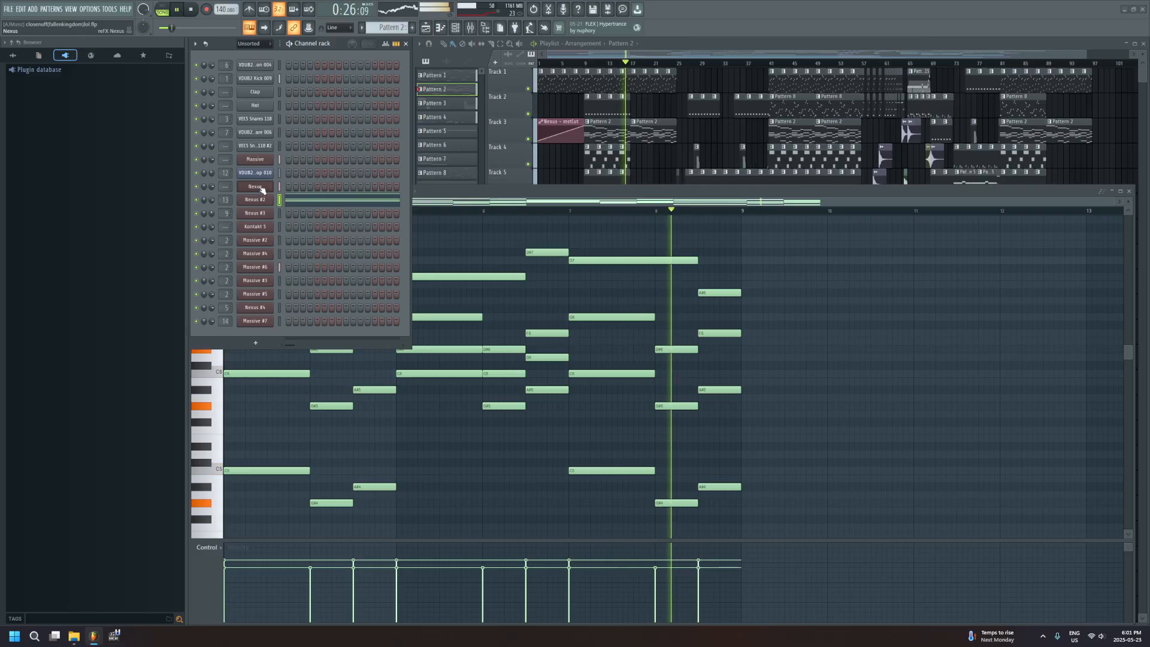
click(645, 58)
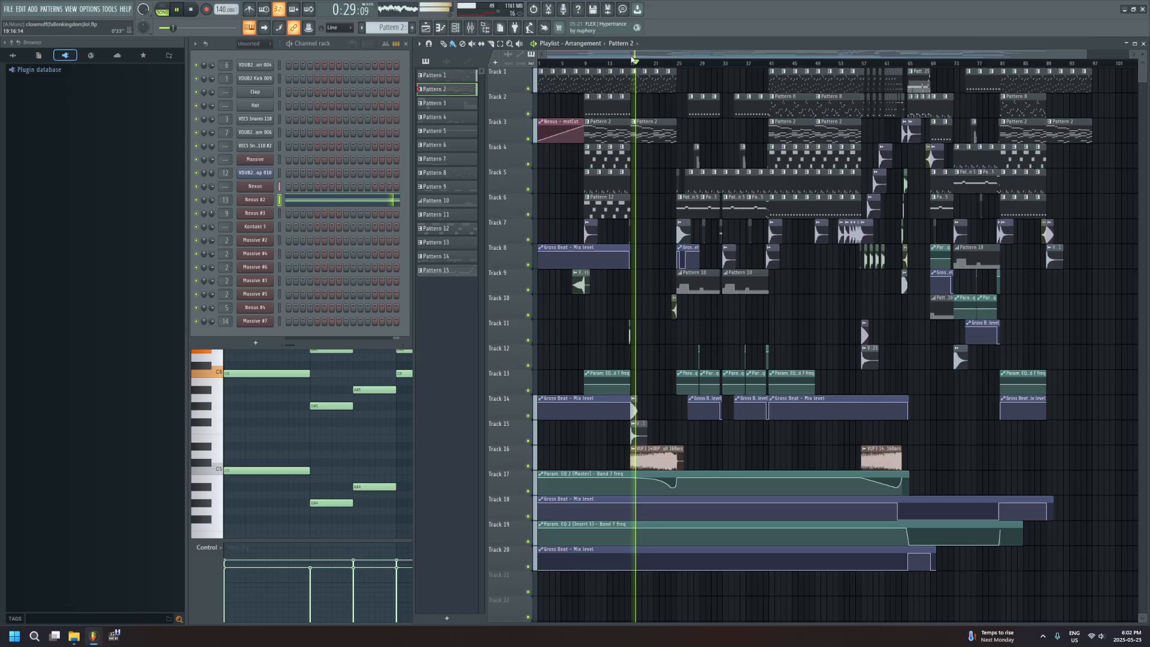
double_click(642, 134)
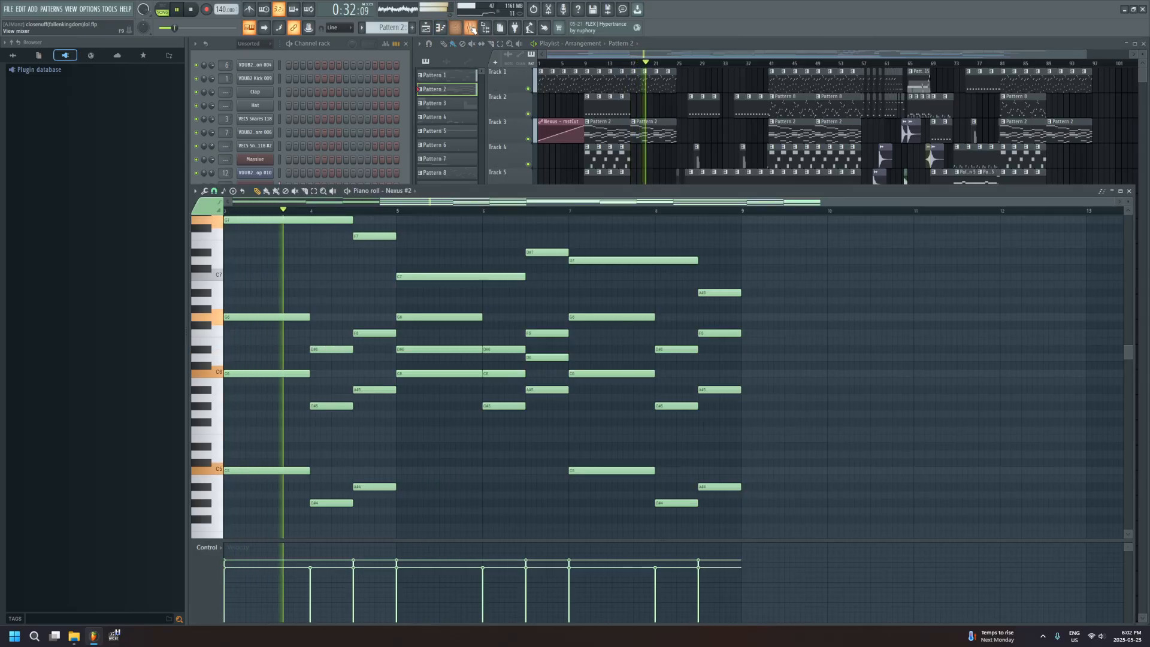
Show the mixer's master track and open its Fruity parametric EQ 2 to watch the curve during playback
key(F9)
click(233, 366)
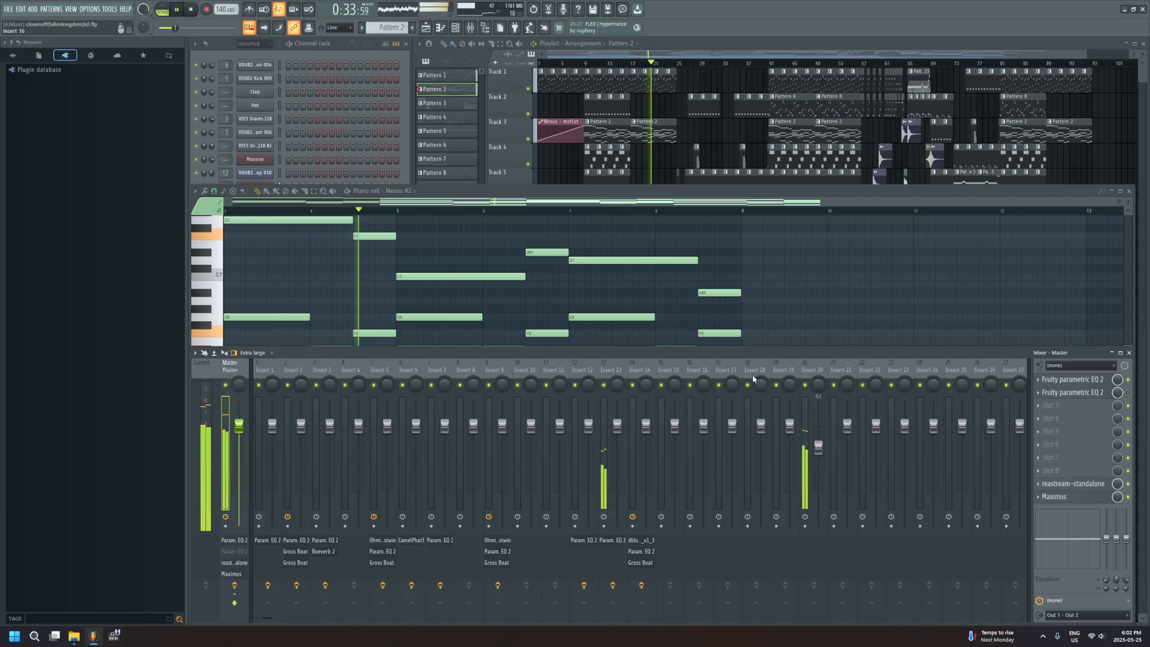
click(1088, 394)
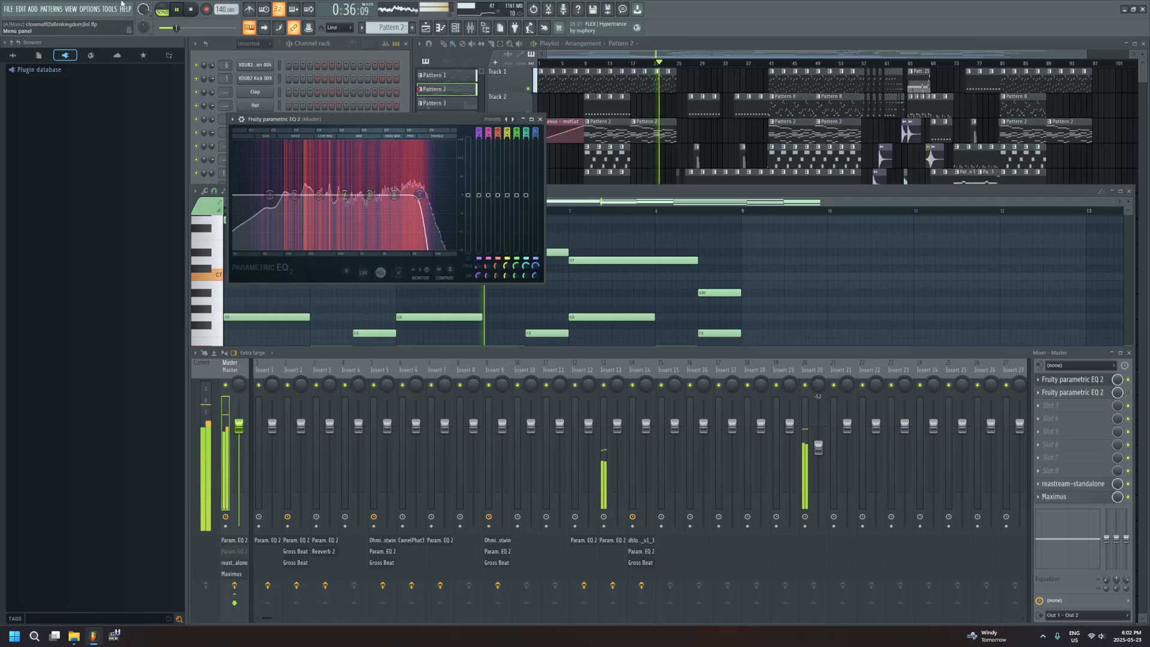
drag(414, 201, 363, 200)
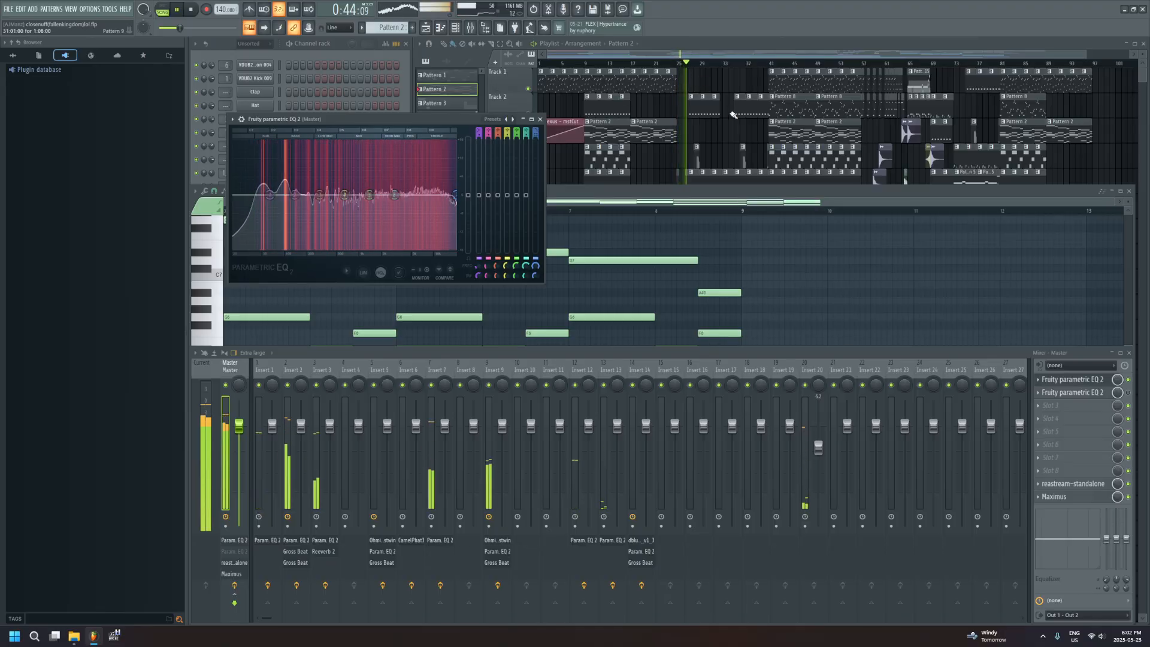
Open Maximus on the master track, stop playback, and close the equalizer window behind it
click(1058, 500)
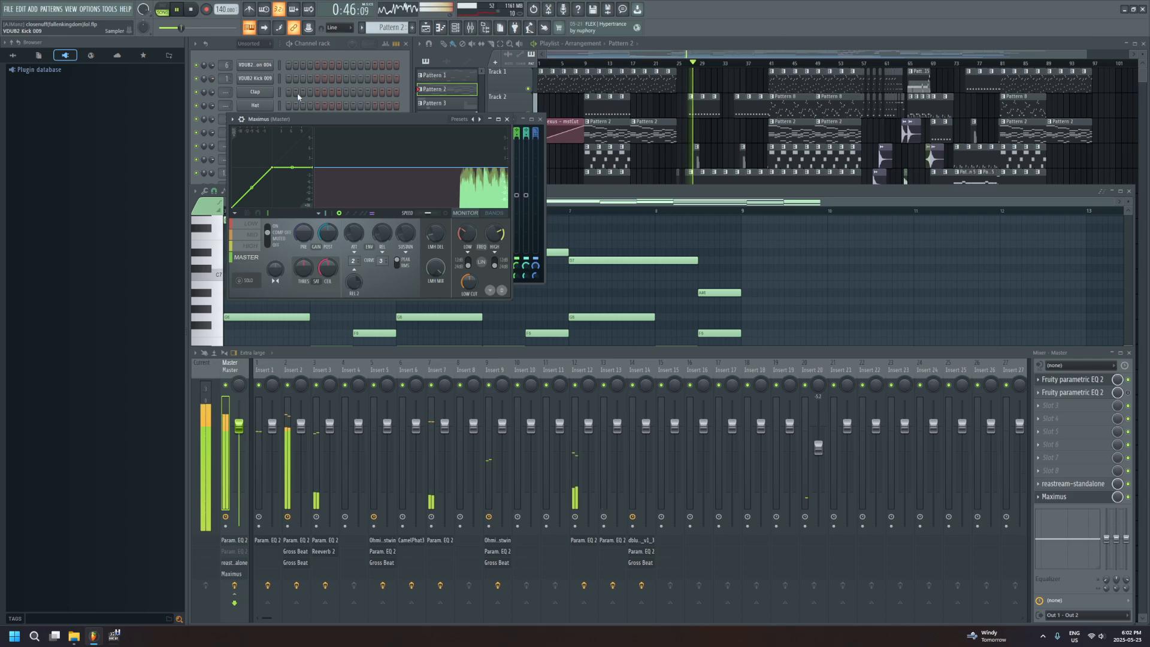
click(191, 12)
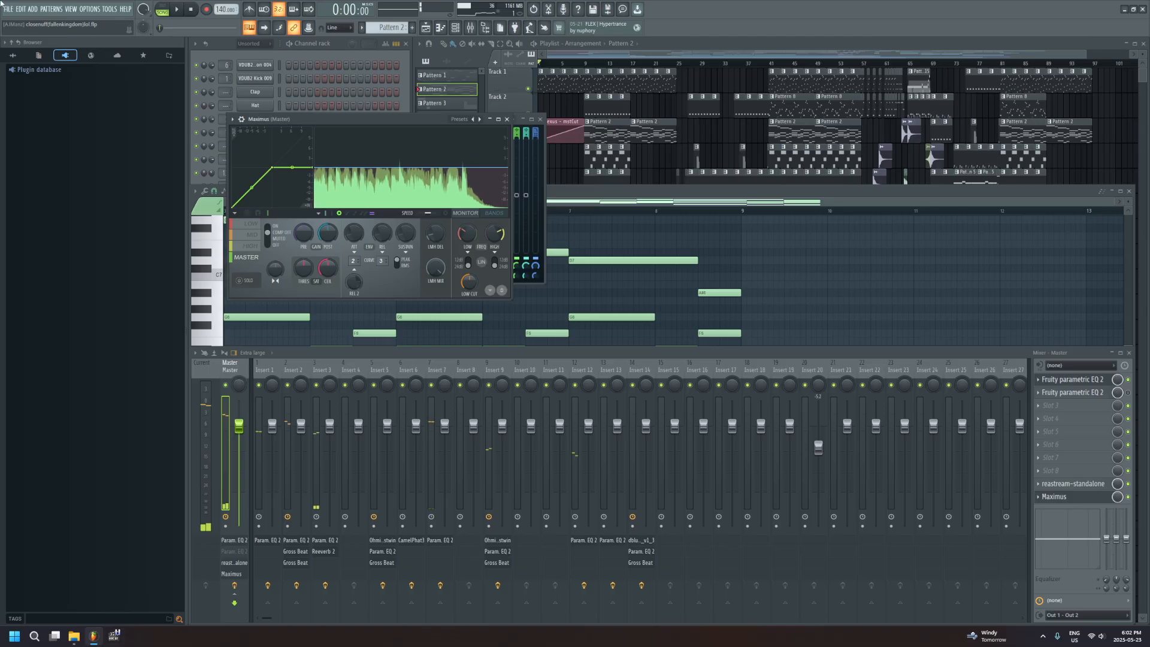
drag(385, 119, 355, 165)
click(540, 119)
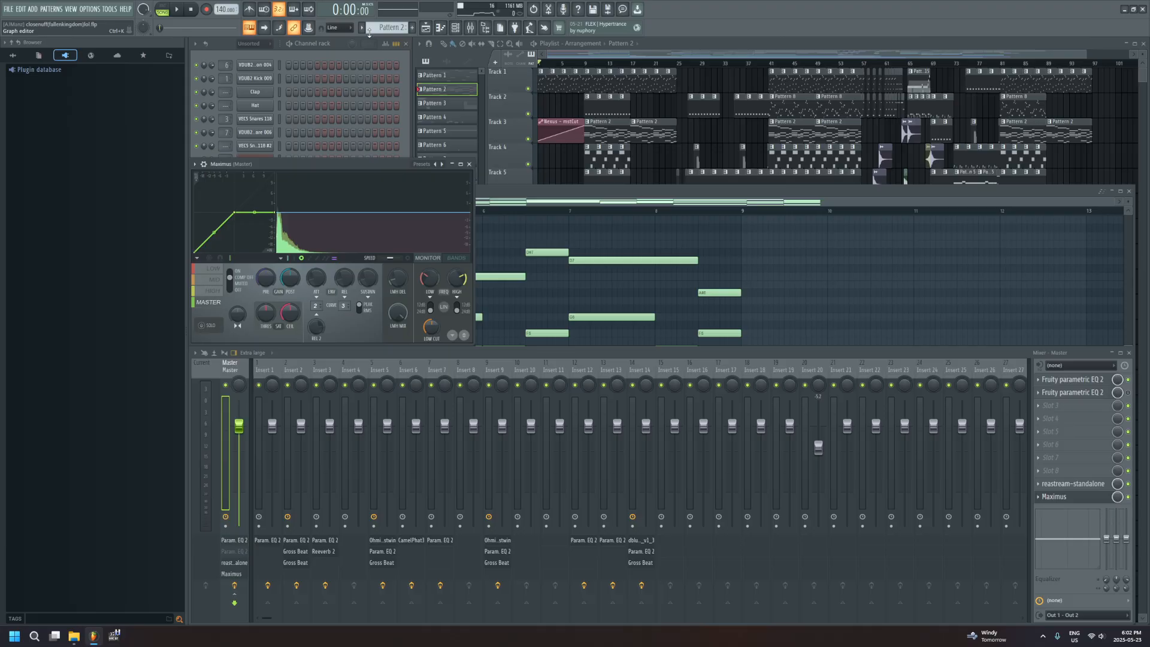
Choose the Clear master RMS preset in Maximus and close its window
click(443, 166)
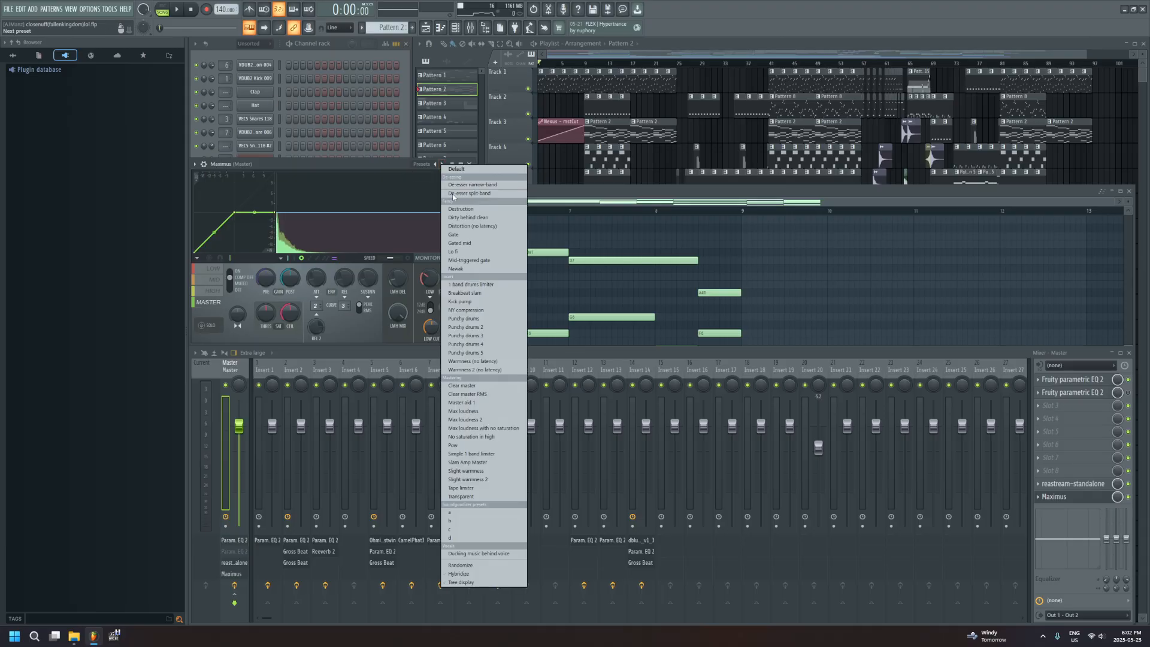
click(498, 395)
click(1055, 496)
click(1055, 496)
click(1059, 497)
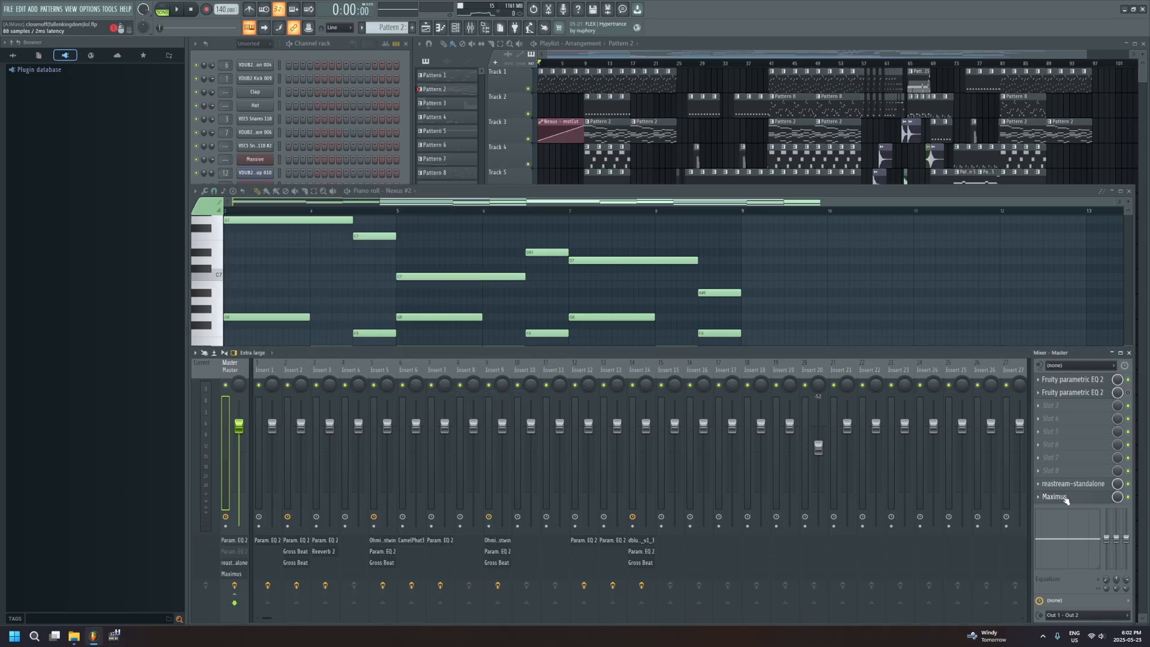
Open the Fruity parametric EQ 2 in the master track's first effect slot to examine its curve
click(1094, 383)
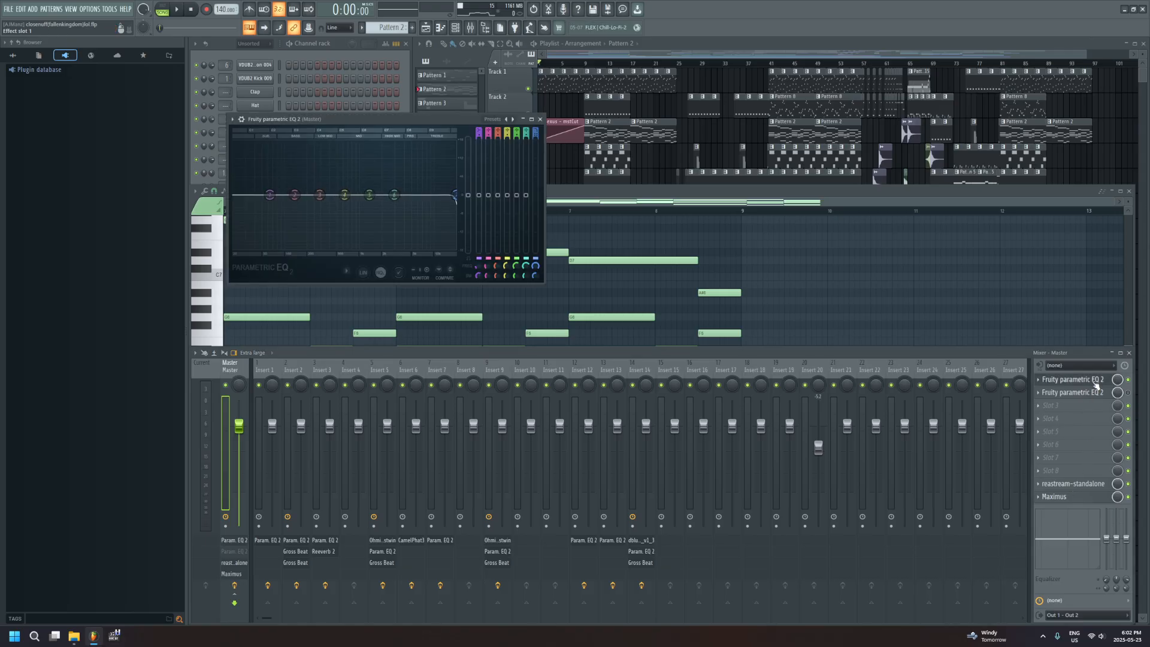
click(1095, 383)
click(1094, 383)
click(1089, 385)
click(1089, 385)
click(1089, 385)
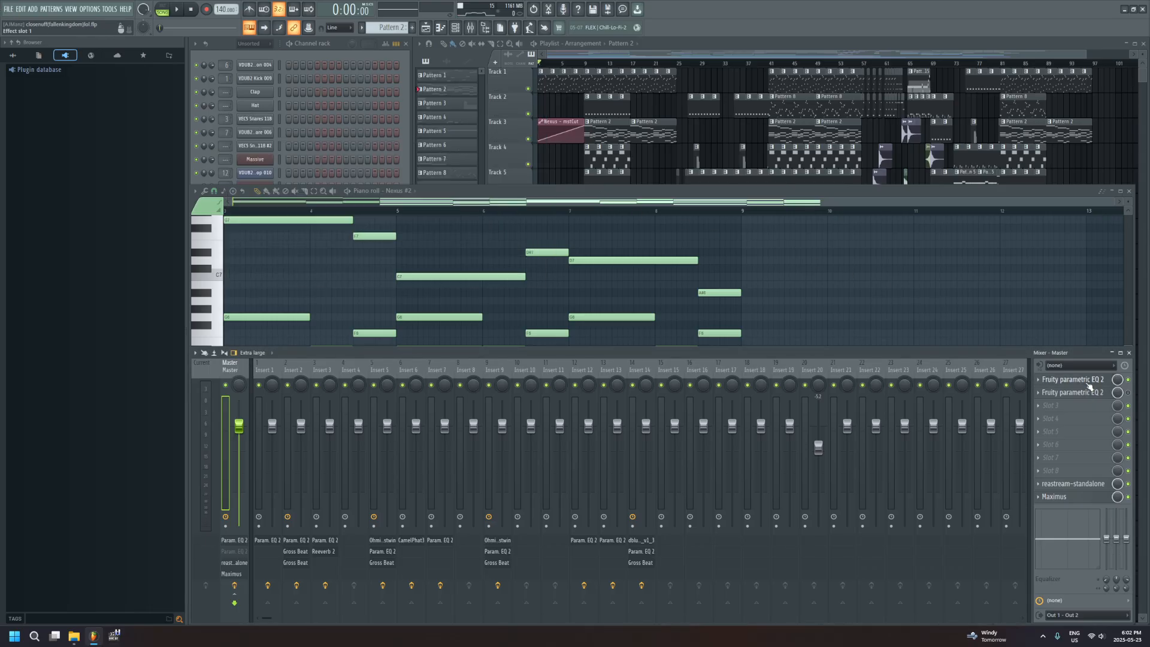
click(1089, 385)
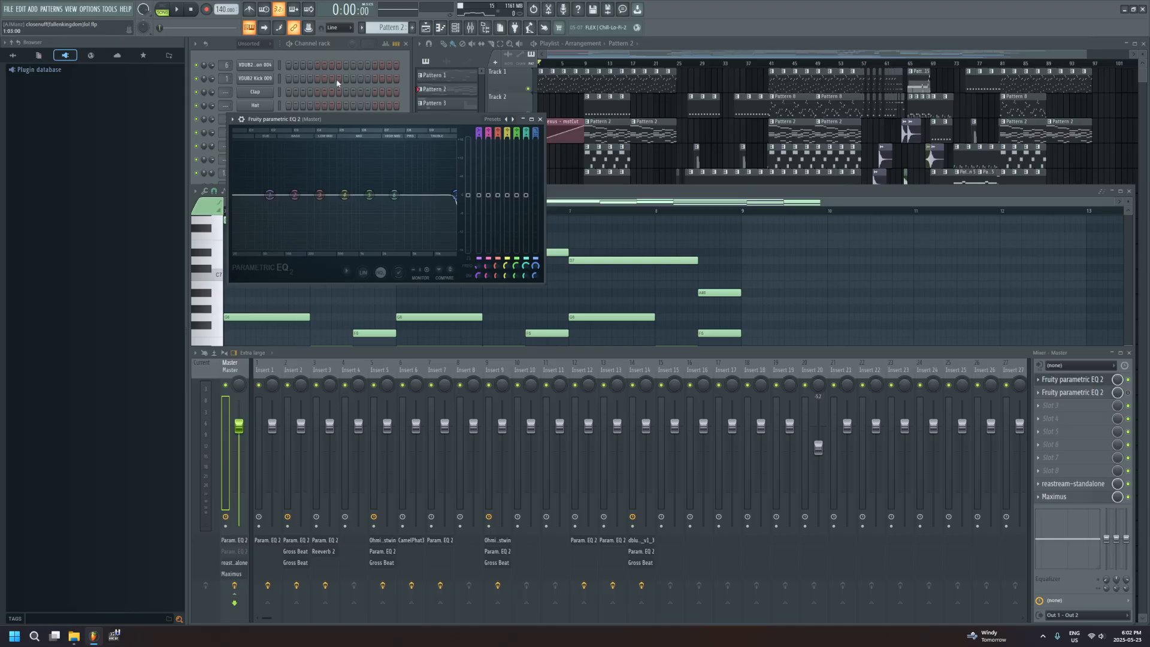
Review the Maximus settings on the master track once more, and close both effect windows
click(1064, 499)
click(1064, 498)
click(1064, 499)
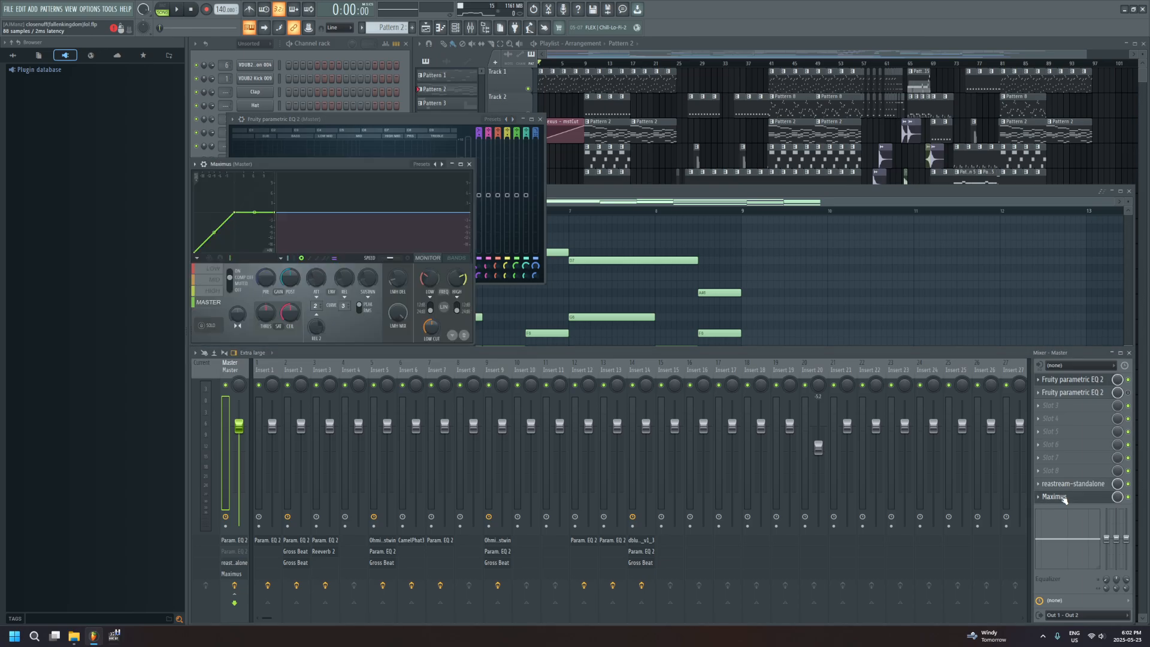
click(1081, 496)
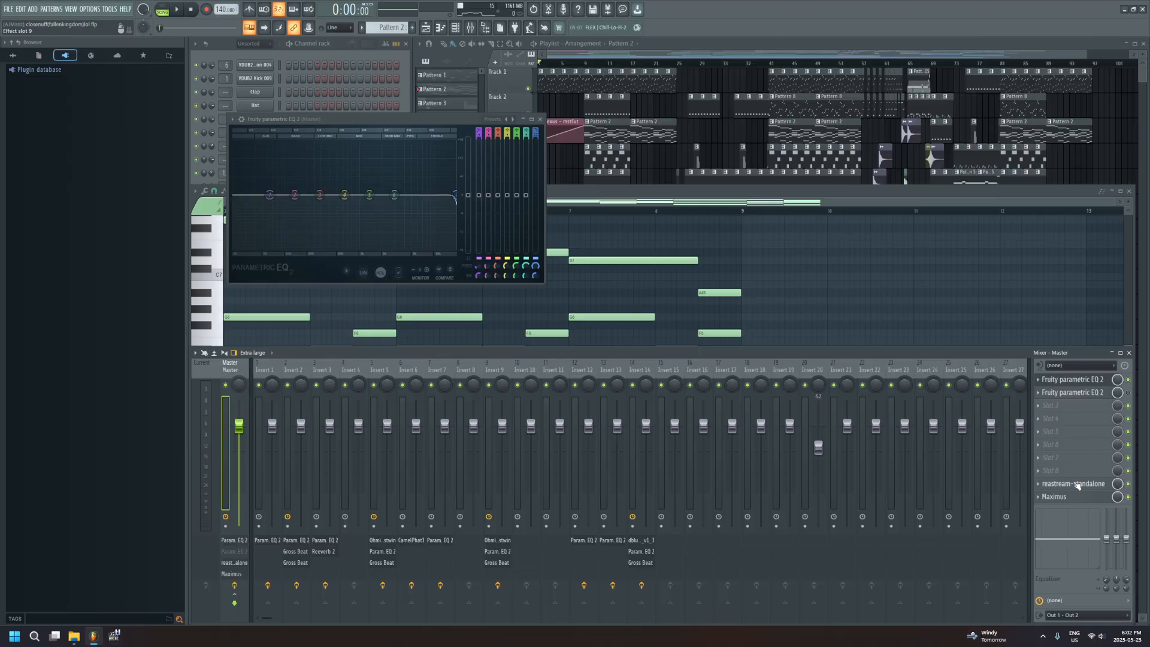
click(541, 119)
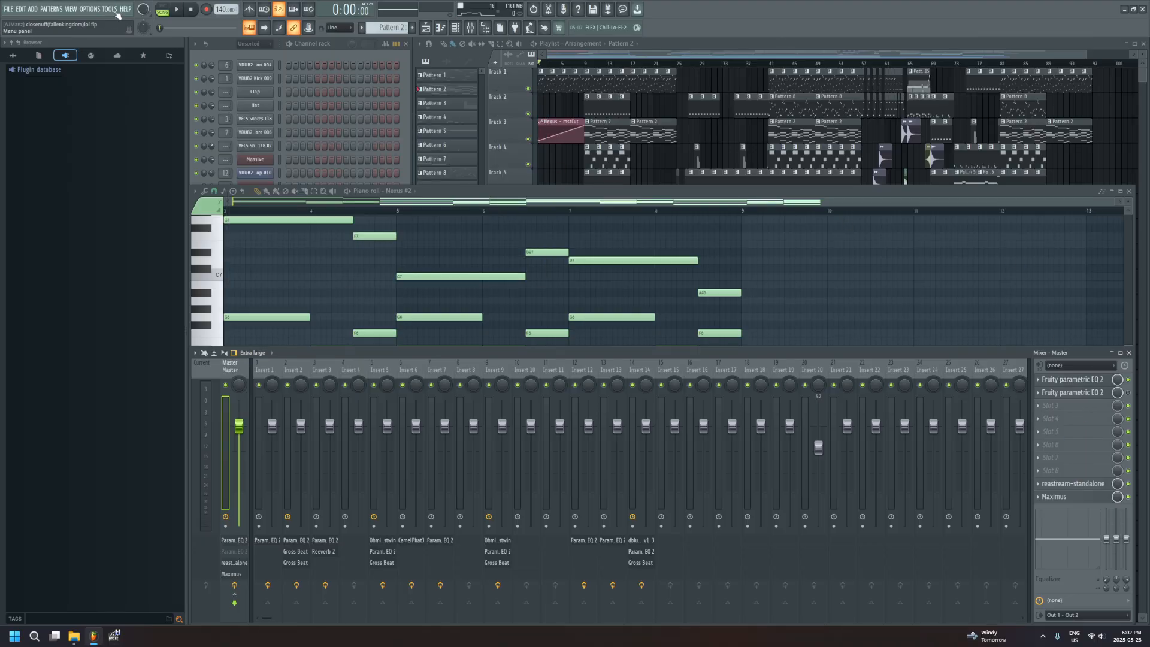
Play the arrangement from bar 25, select Pattern 10, and bring the channel rack to the front
drag(685, 64, 678, 63)
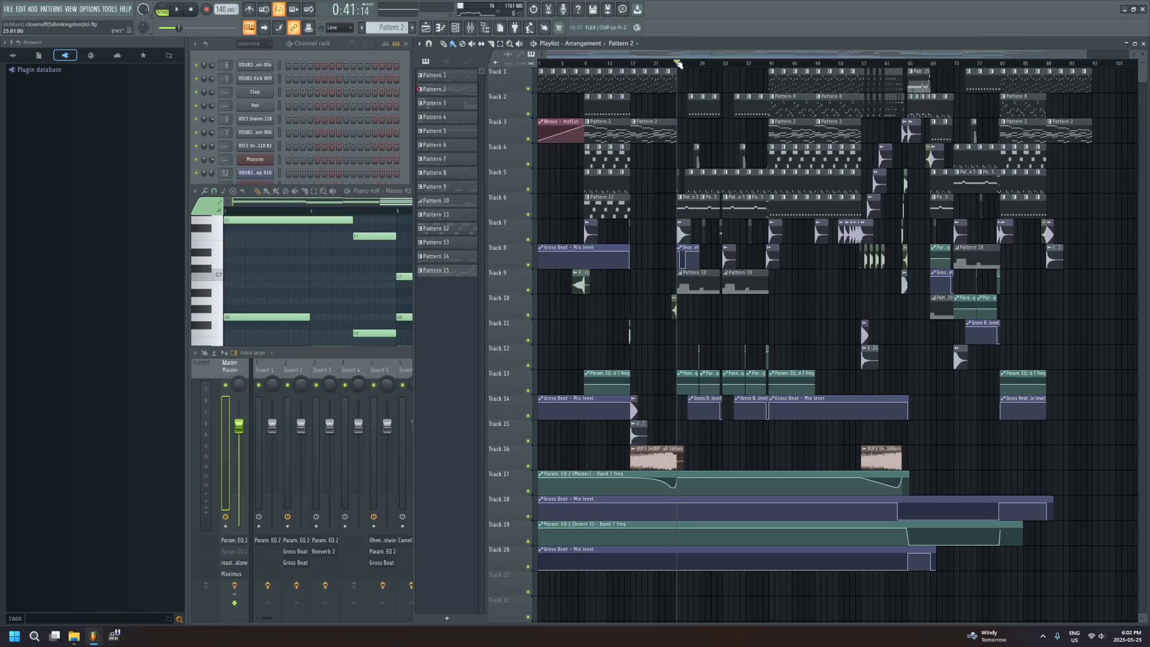
key(space)
click(460, 201)
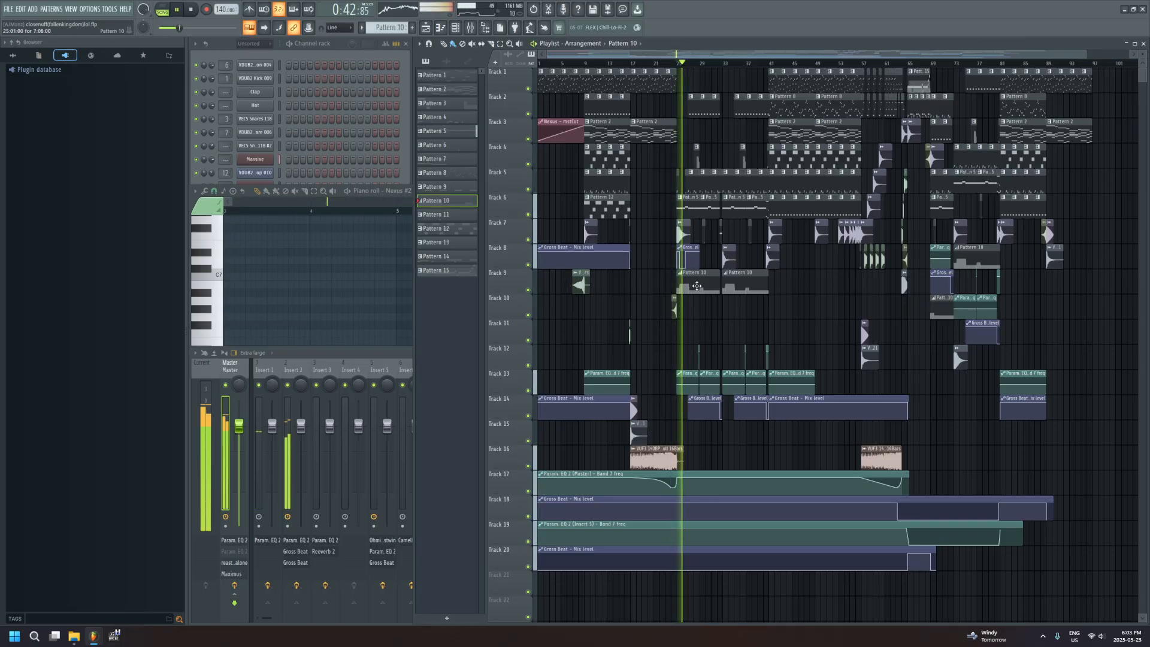
click(324, 46)
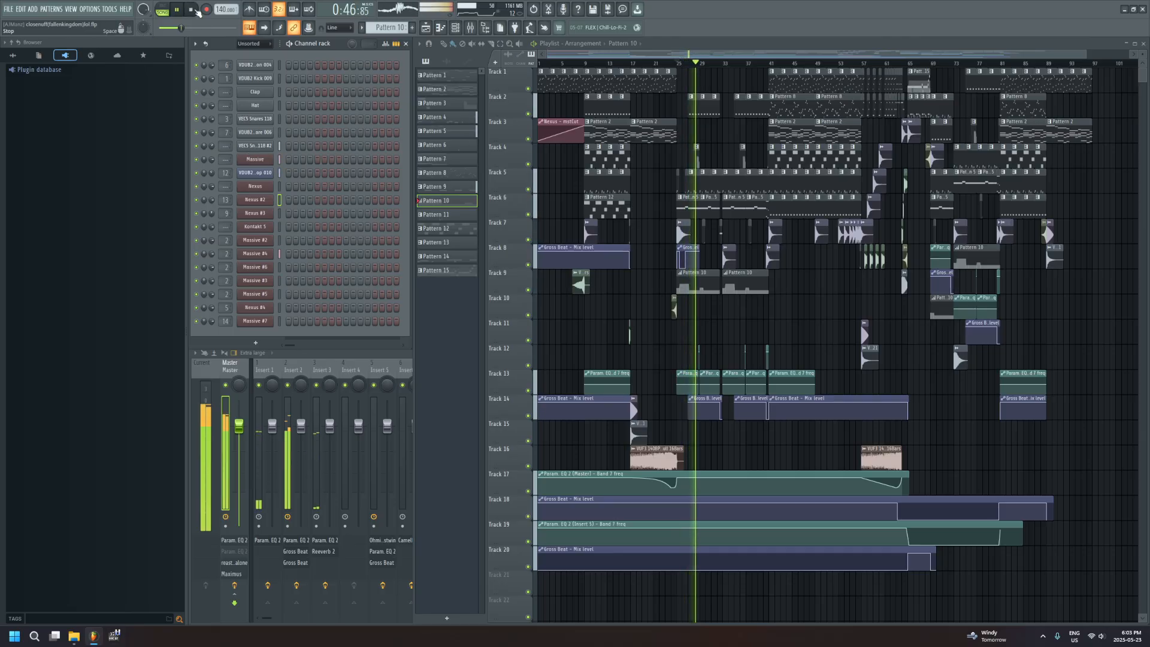
Stop playback, view the first Massive channel's synth settings, and close the plugin
key(space)
click(256, 160)
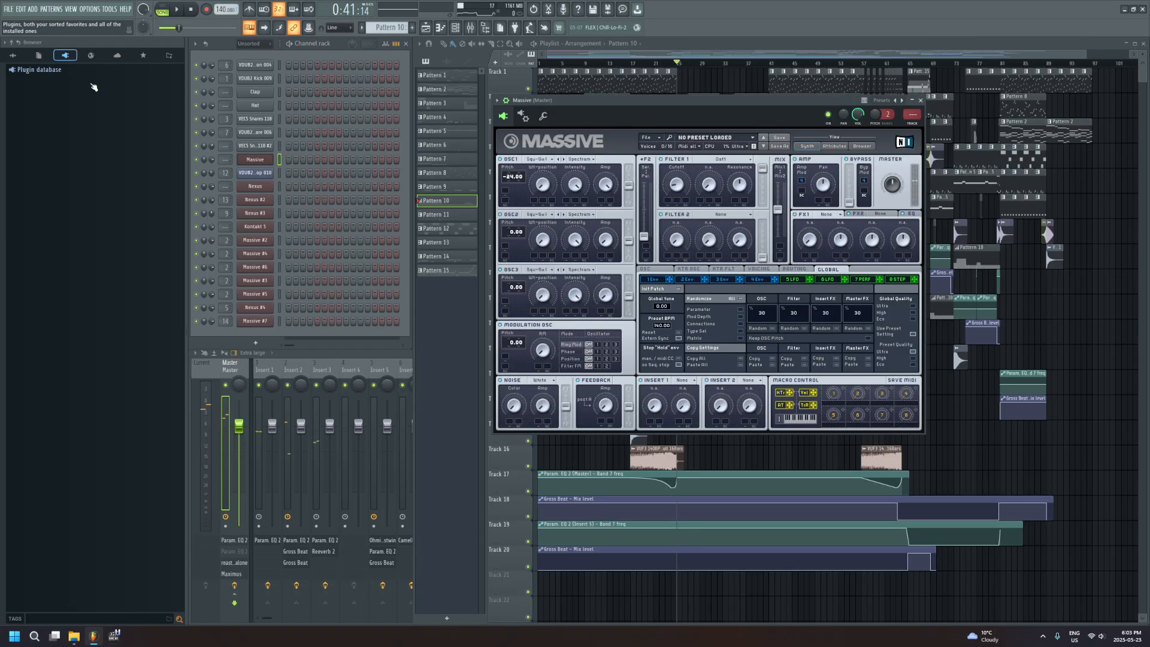
click(919, 102)
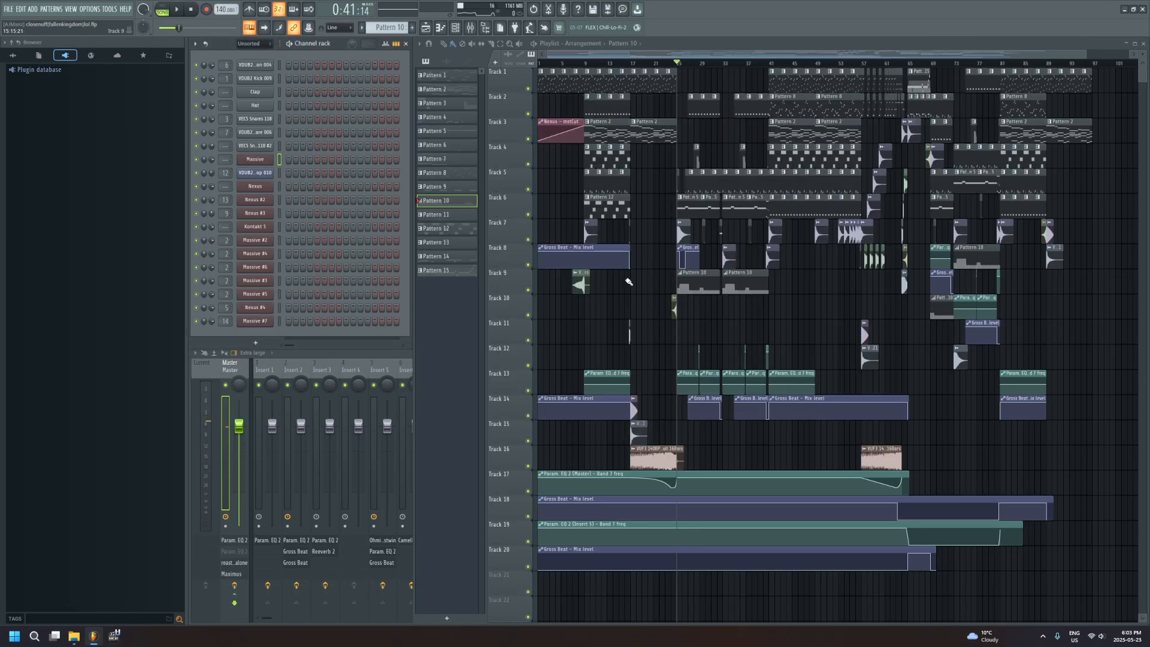
Examine the Massive #2 automation events in the Pattern 10 clip on Track 9, and close the event editor
double_click(703, 285)
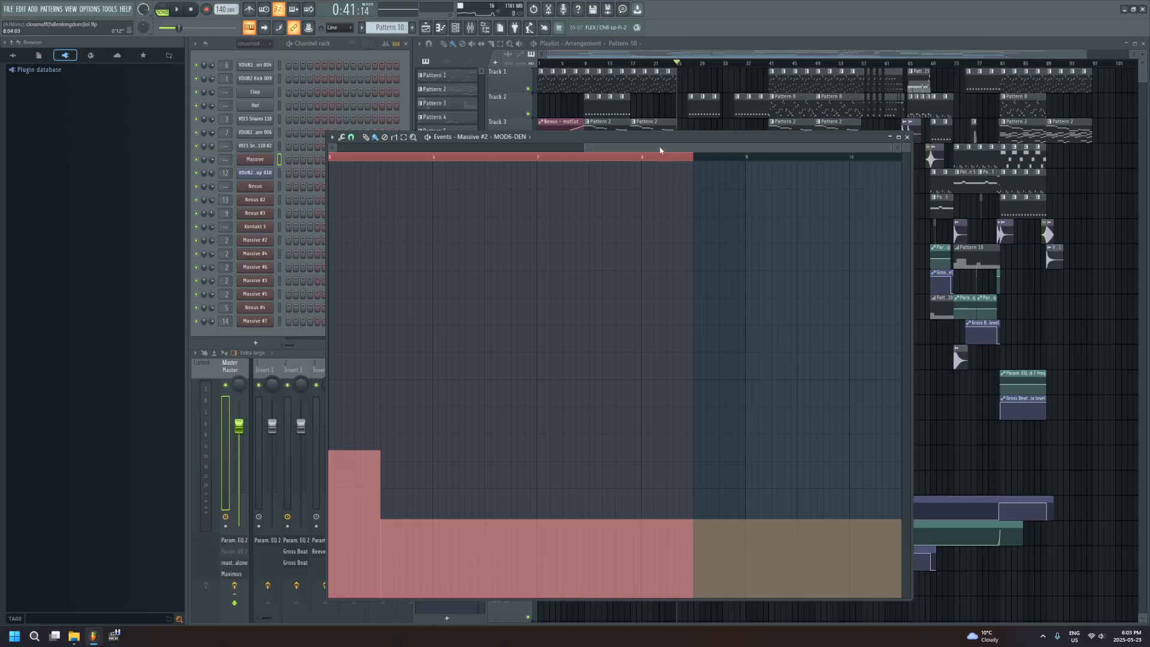
drag(661, 150, 477, 182)
click(907, 137)
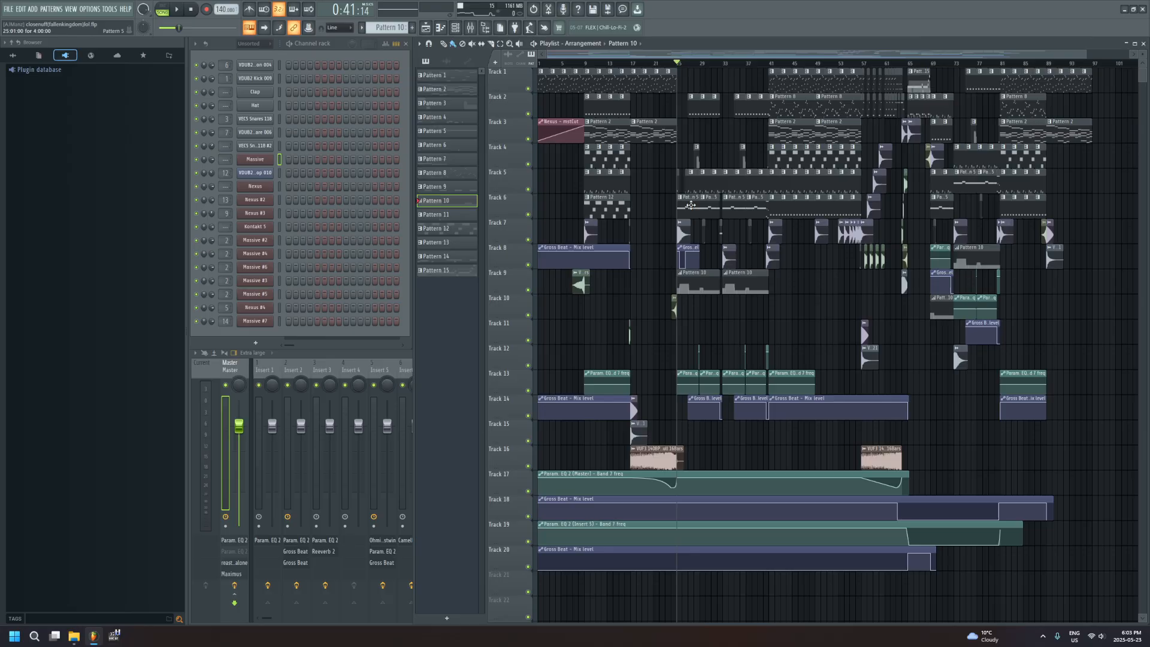
Open the Pattern 5 clip on Track 6 in the piano roll, switch playback to pattern mode, and show its first notes
double_click(690, 205)
click(164, 12)
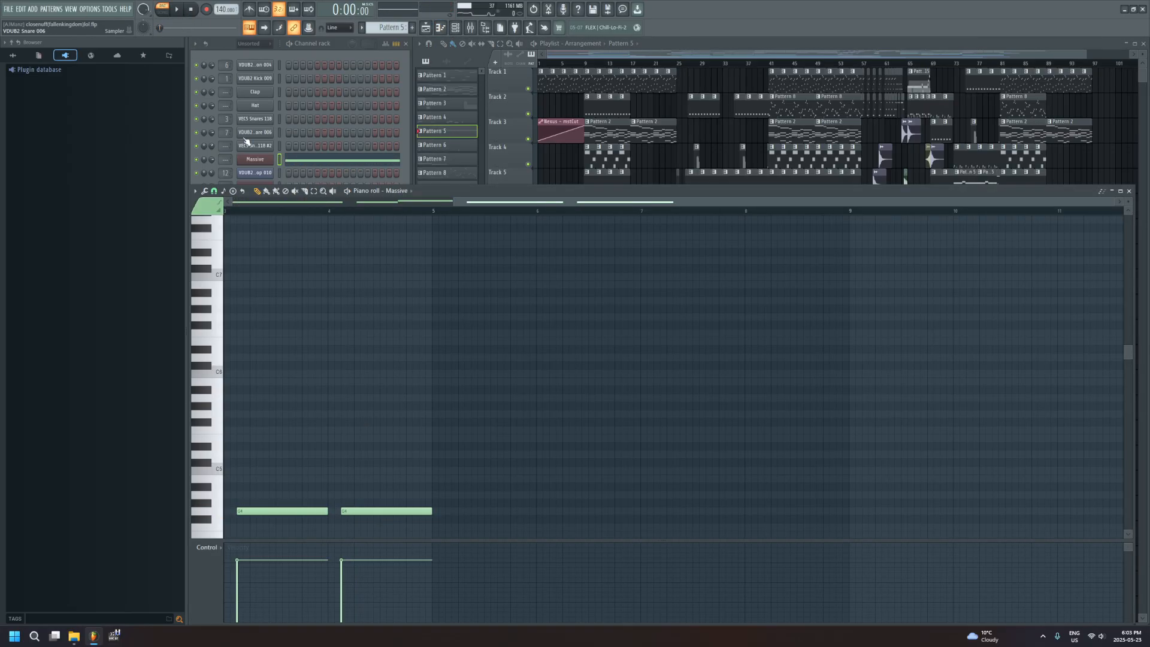
drag(512, 207, 159, 189)
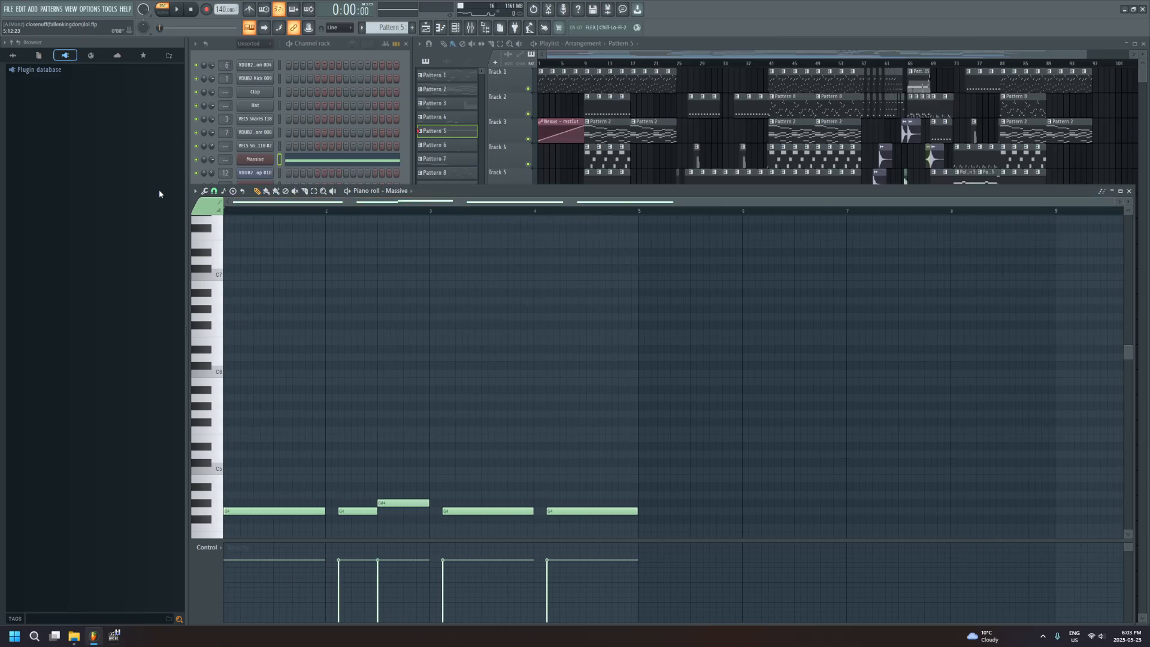
Solo the Massive channel and play Pattern 5 on its own
click(197, 160)
key(space)
click(533, 333)
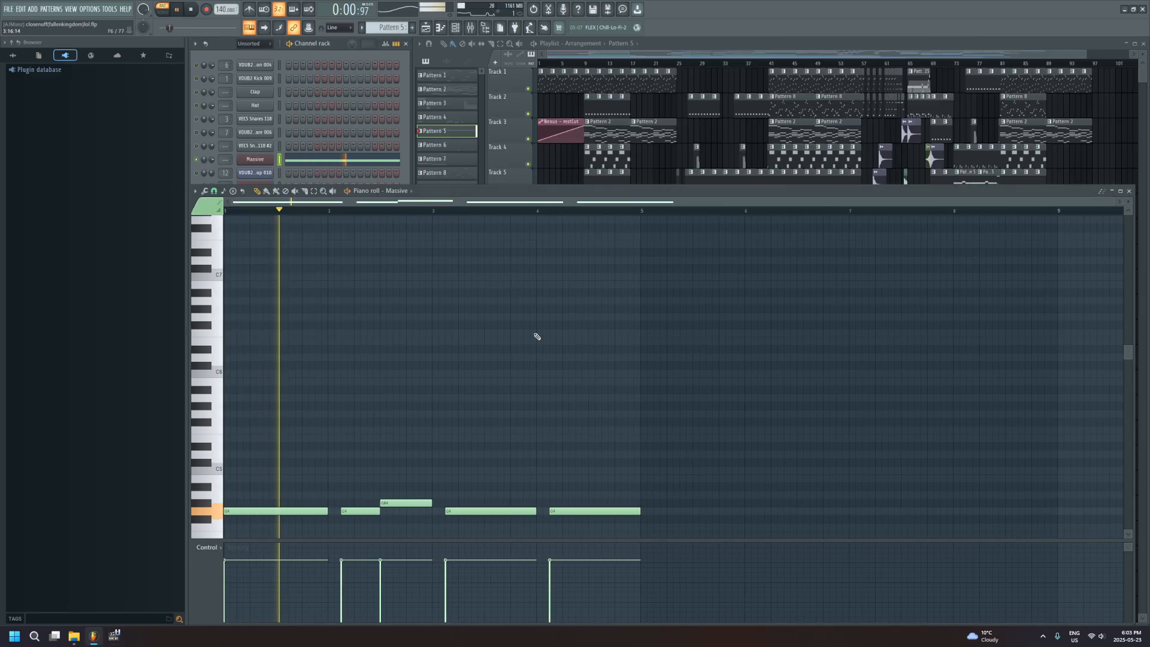
Bring the rest of the Massive notes into view, turn off the channel's solo, and stop playback
scroll(428, 397, down, 3)
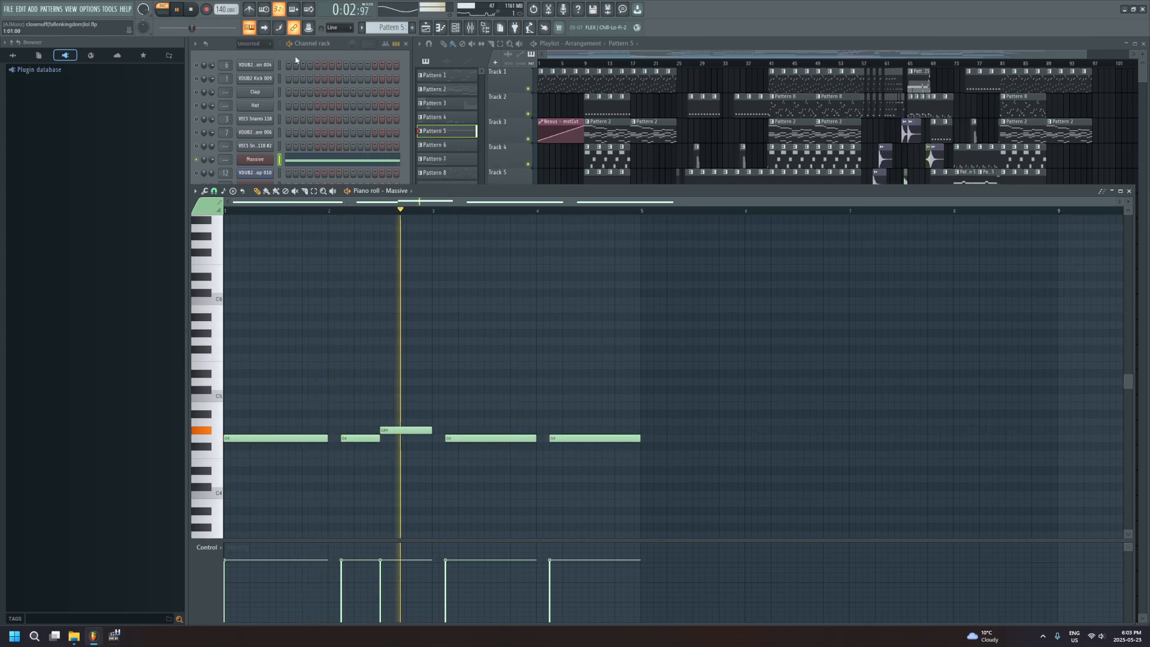
click(198, 165)
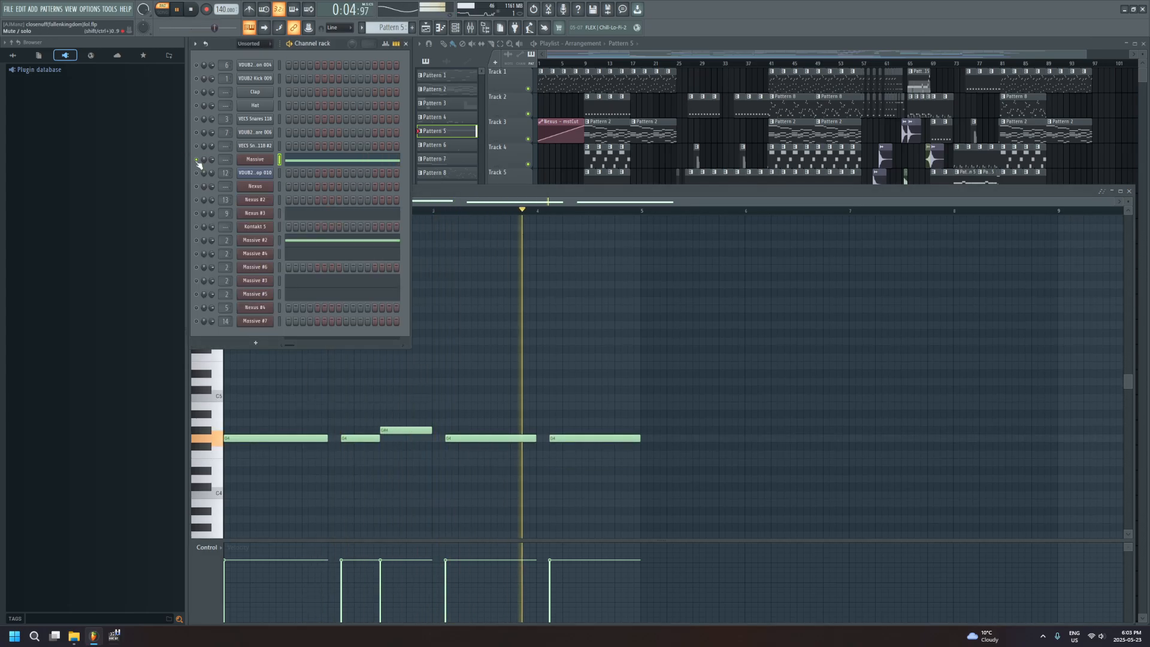
key(space)
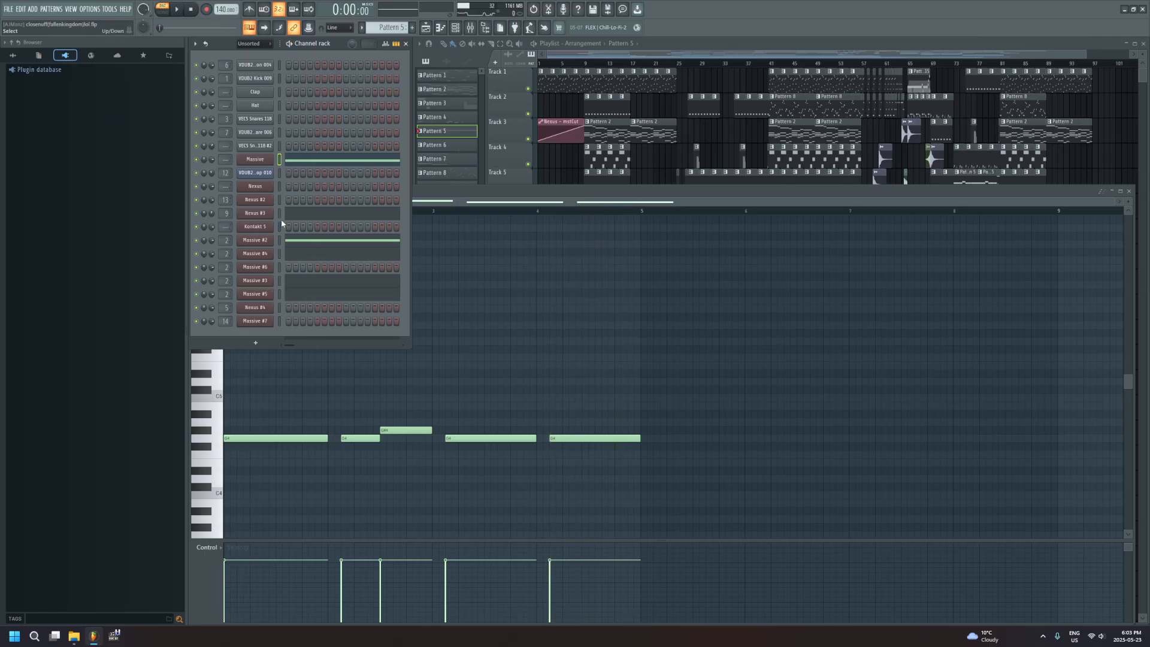
Open the Nexus #3 notes of Pattern 5 in the piano roll and play from just before the first notes in bar 2
click(303, 215)
scroll(443, 383, down, 2)
click(381, 211)
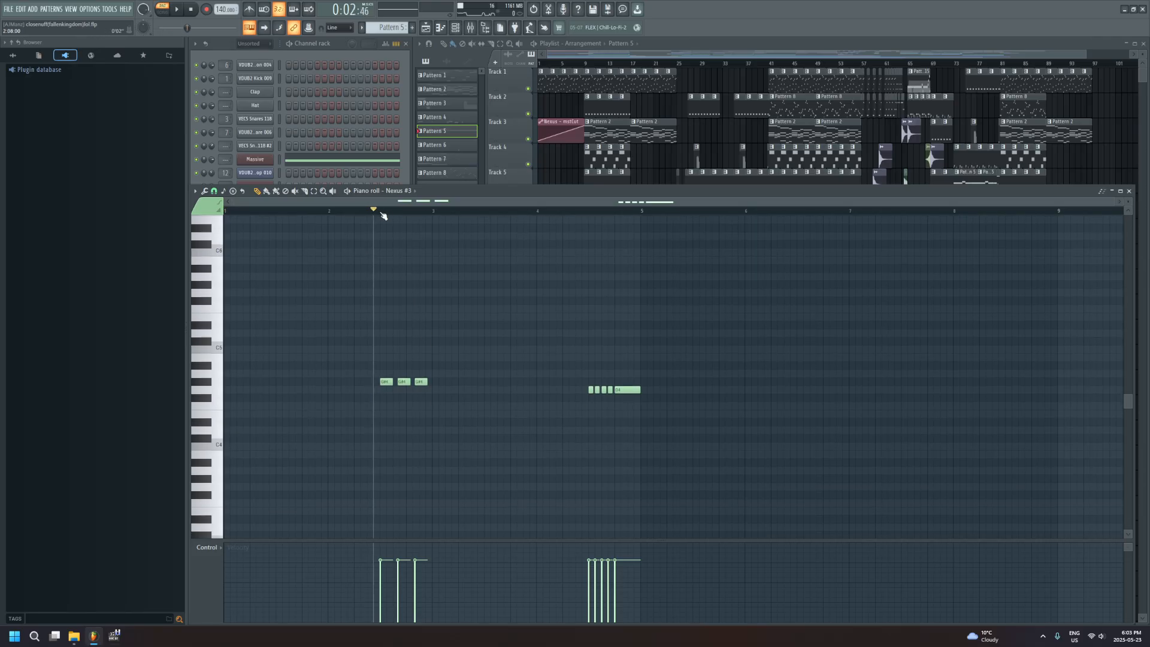
key(space)
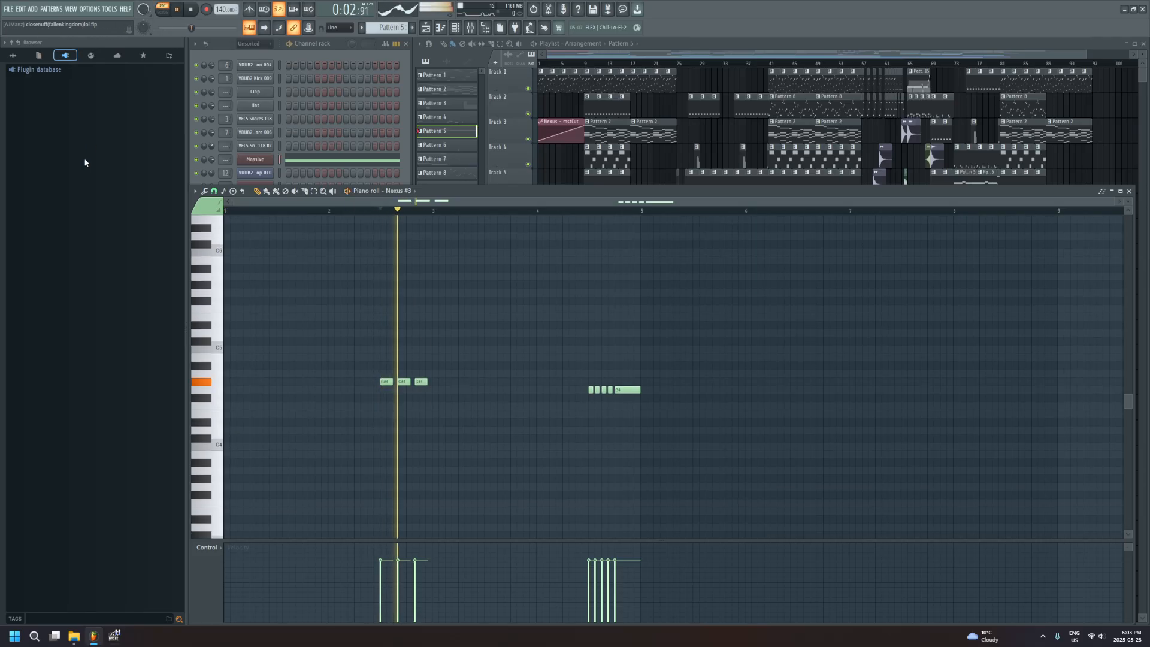
Solo the Nexus #3 channel, listen to it on its own, and stop playback
click(318, 45)
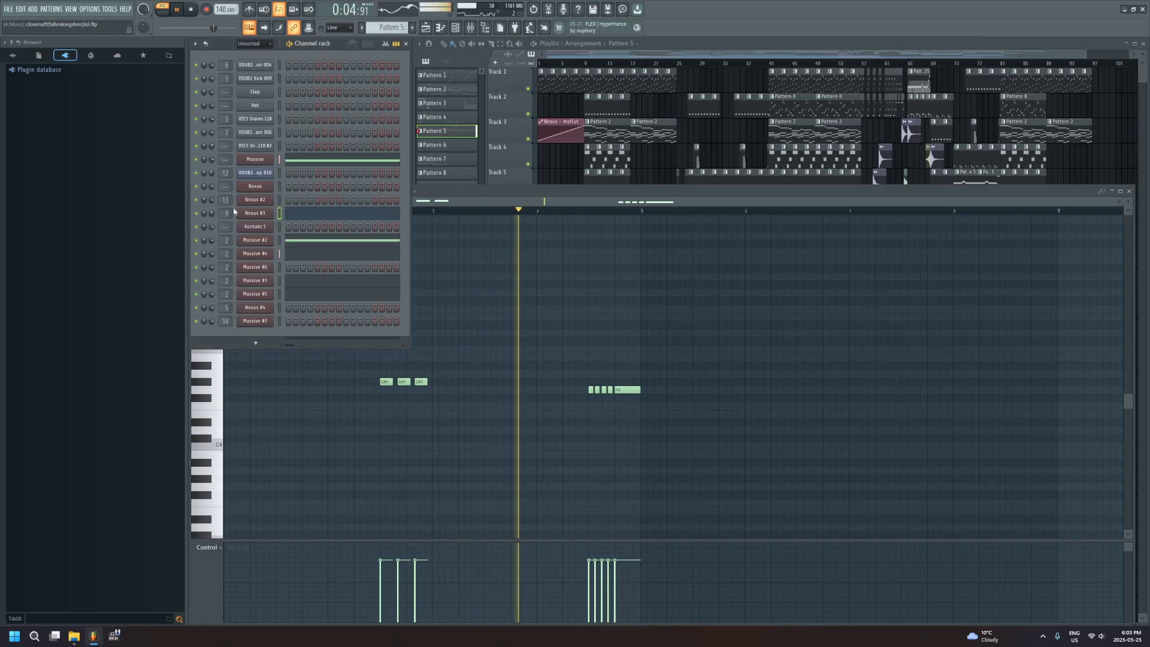
key(space)
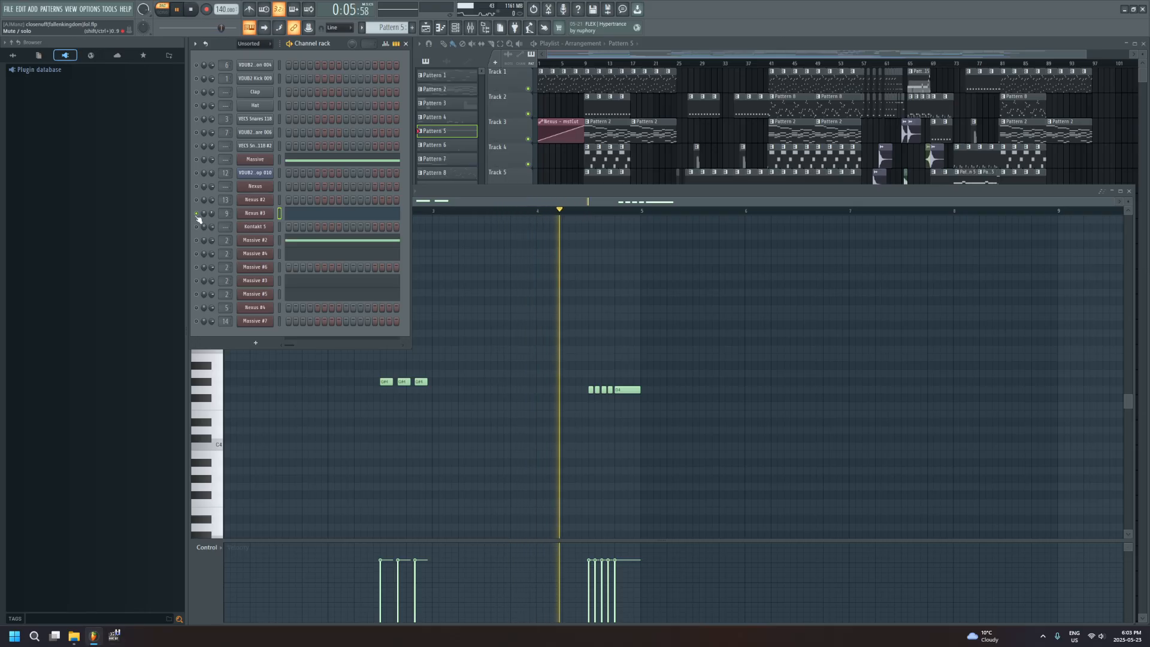
key(space)
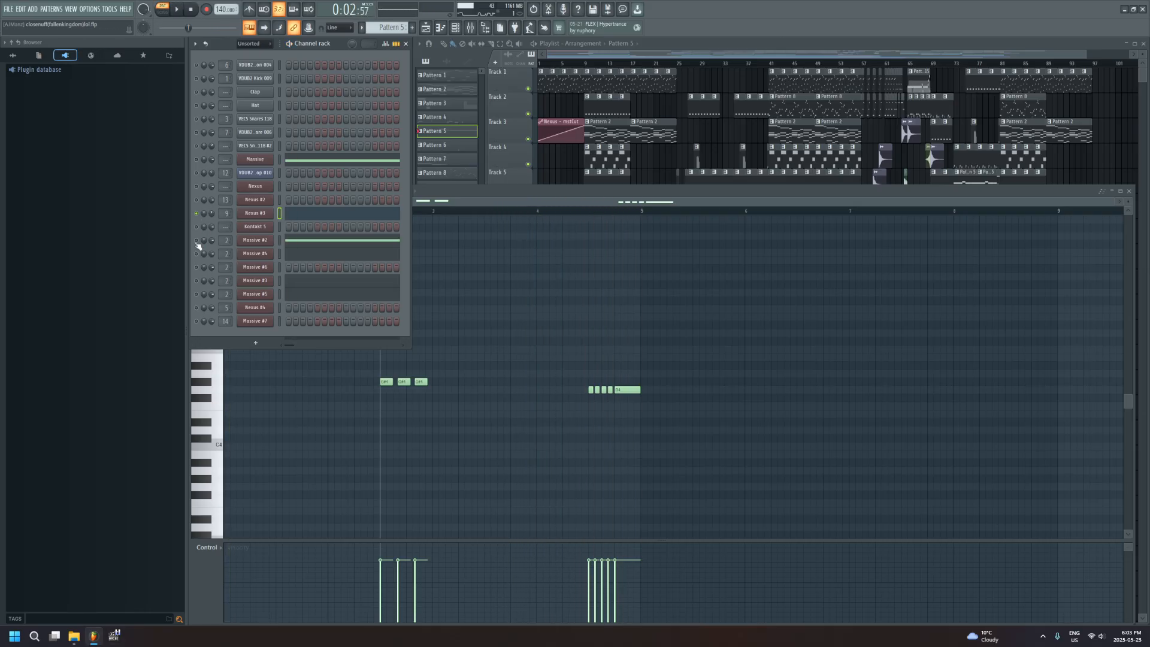
Open the Massive #2 notes in the piano roll, listen to the channel soloed, and stop playback
key(space)
click(313, 241)
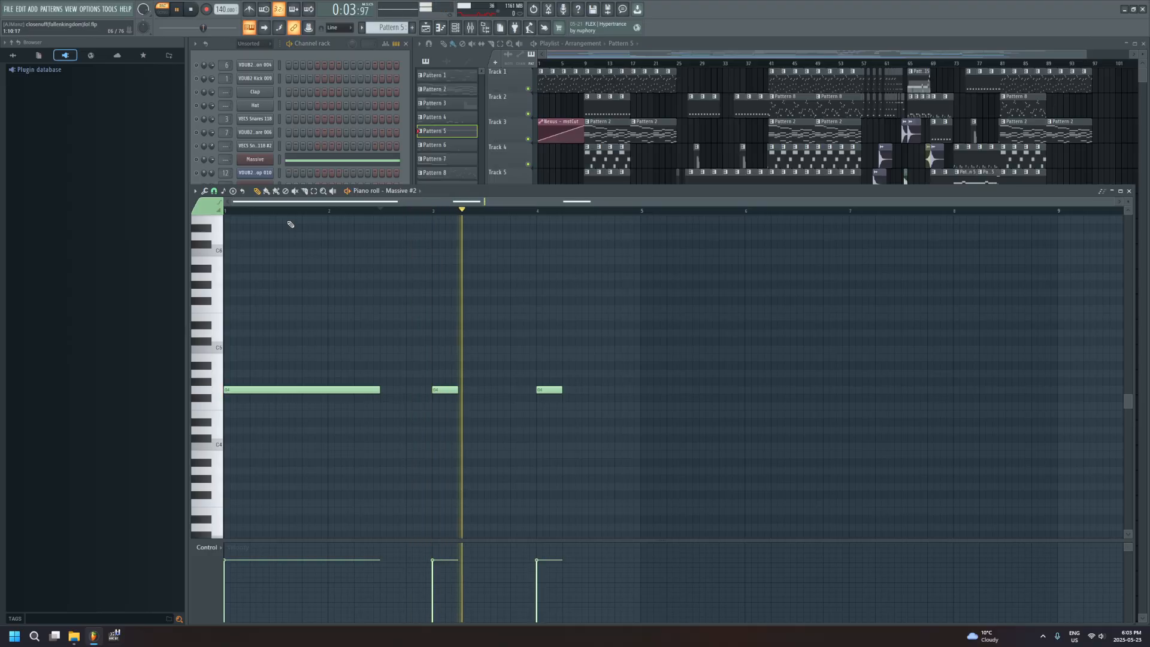
key(F6)
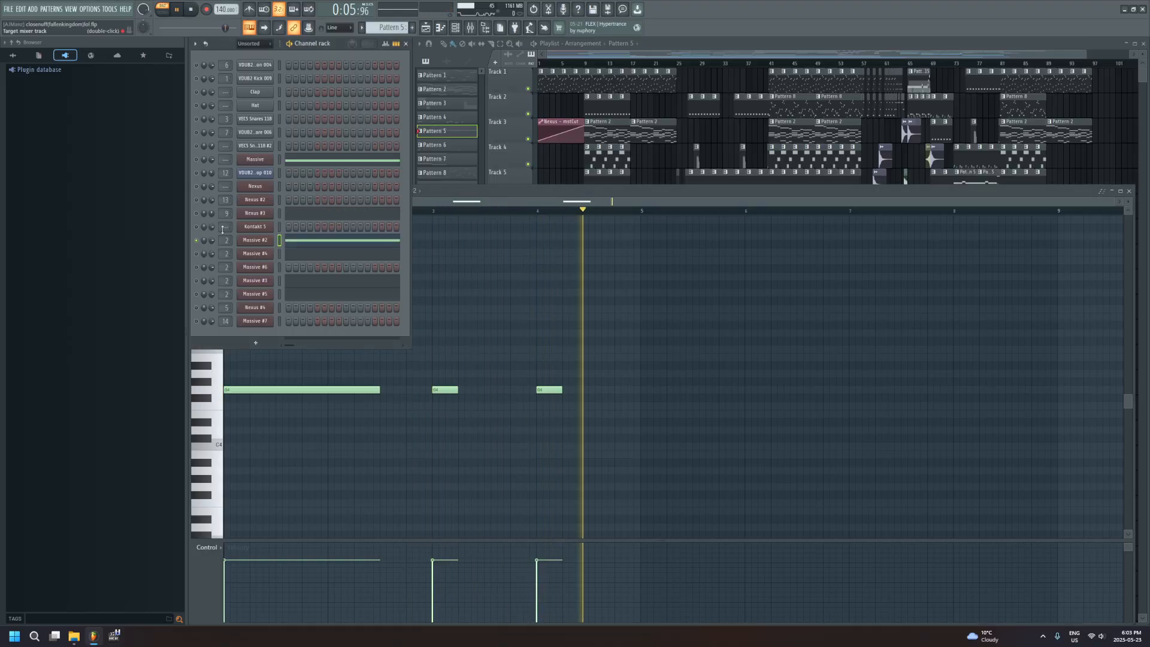
key(space)
click(484, 283)
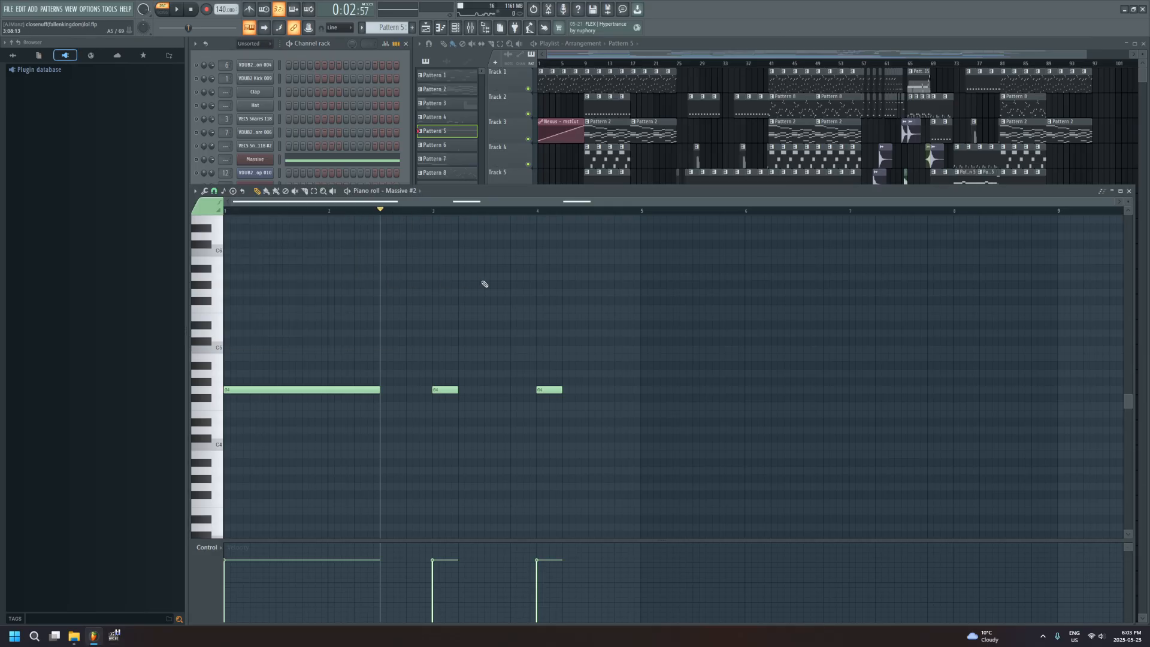
Solo the Massive #3 channel, open its notes in the piano roll, and play them briefly
click(315, 55)
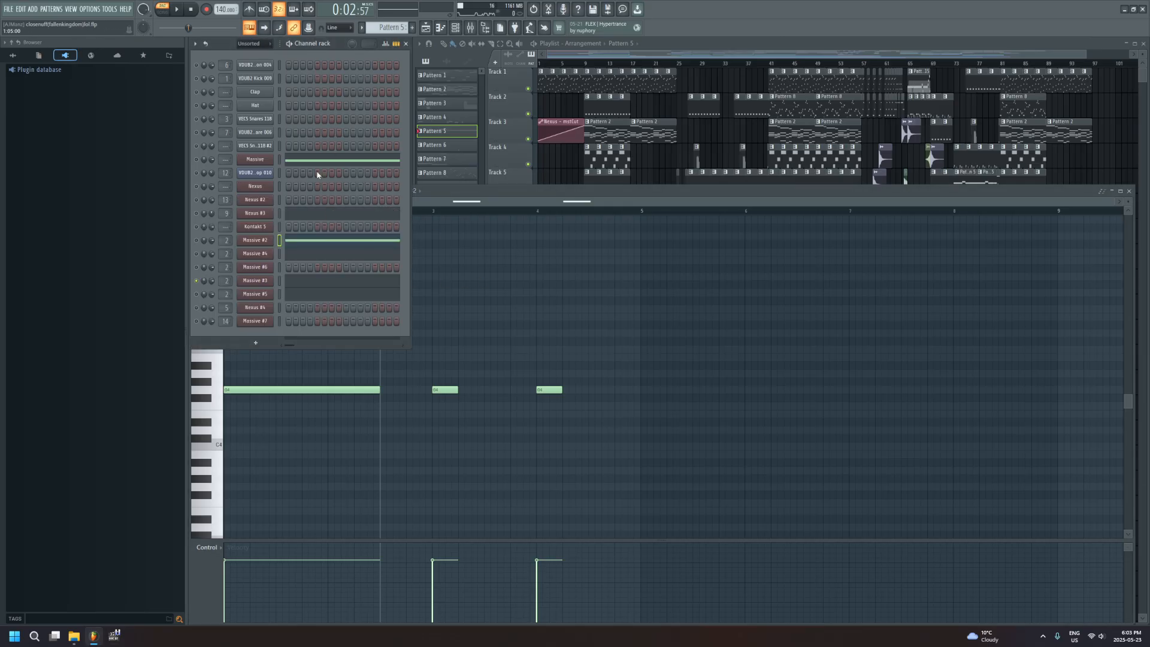
click(315, 280)
key(space)
key(space)
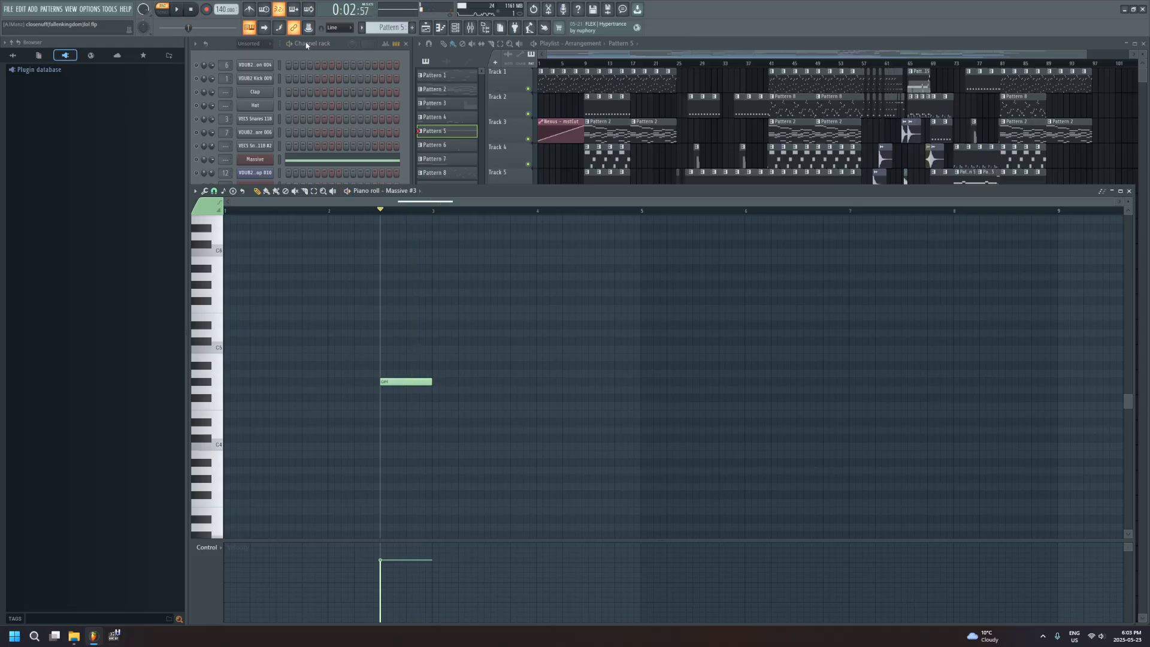
Open the Massive #5 notes, place the playhead just before its note in bar 4, and play the channel soloed
click(306, 45)
click(318, 301)
click(582, 210)
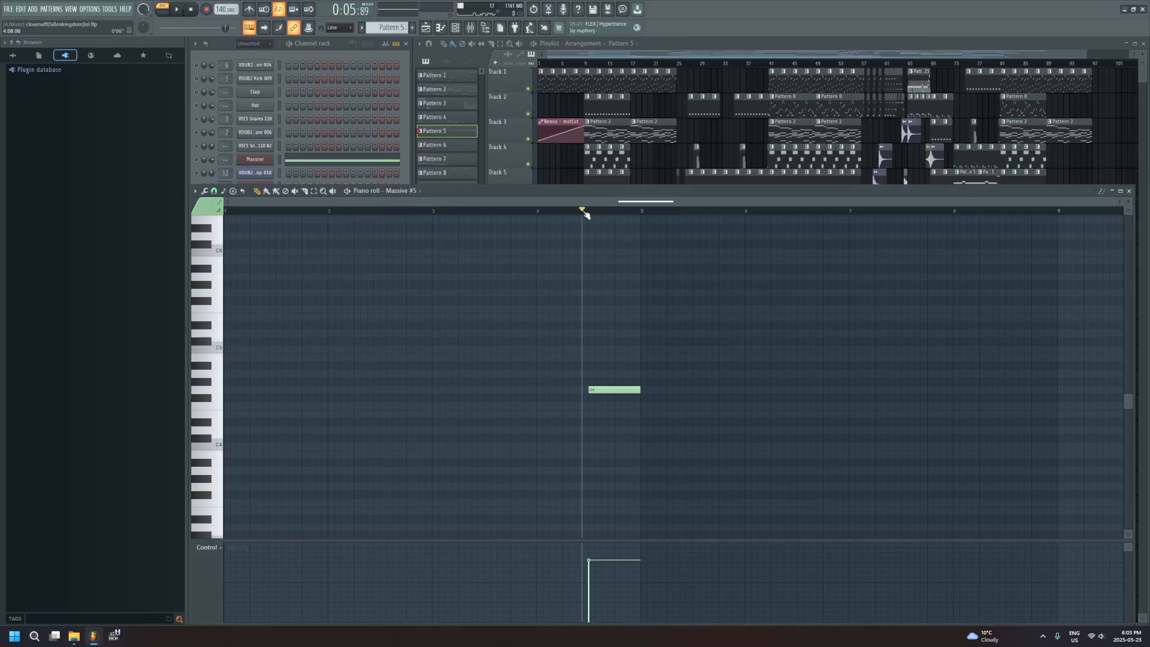
key(space)
click(319, 60)
key(space)
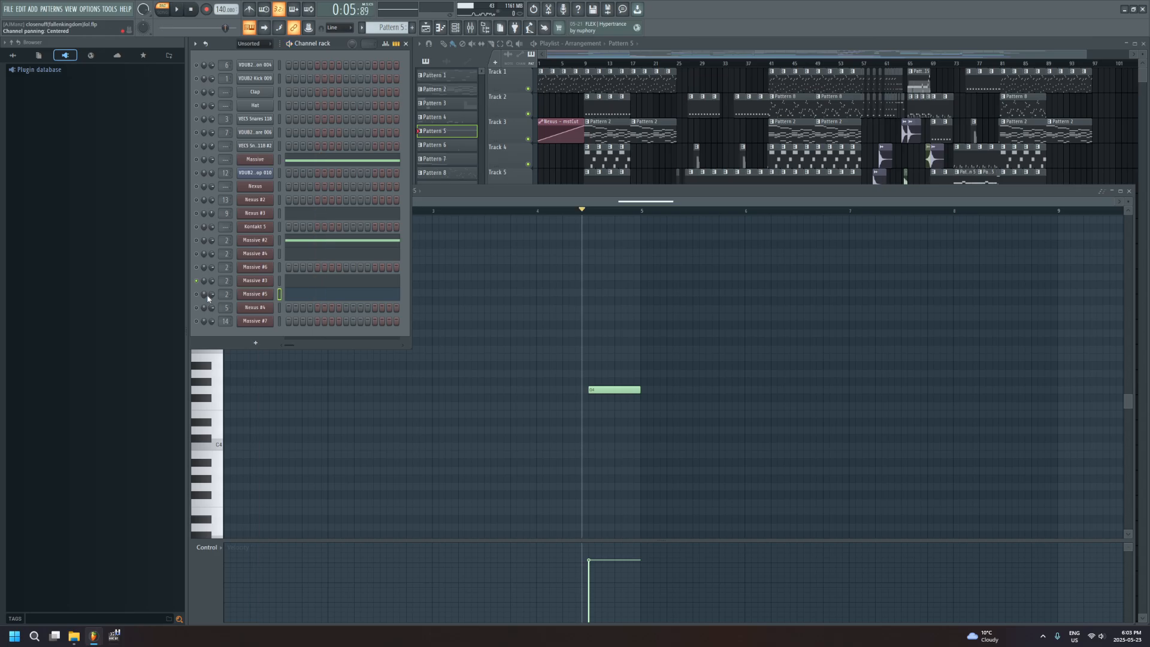
key(space)
key(space)
Show the Nexus #3 notes again, and open the Massive #4 notes with the playhead at bar 3
click(312, 217)
click(380, 210)
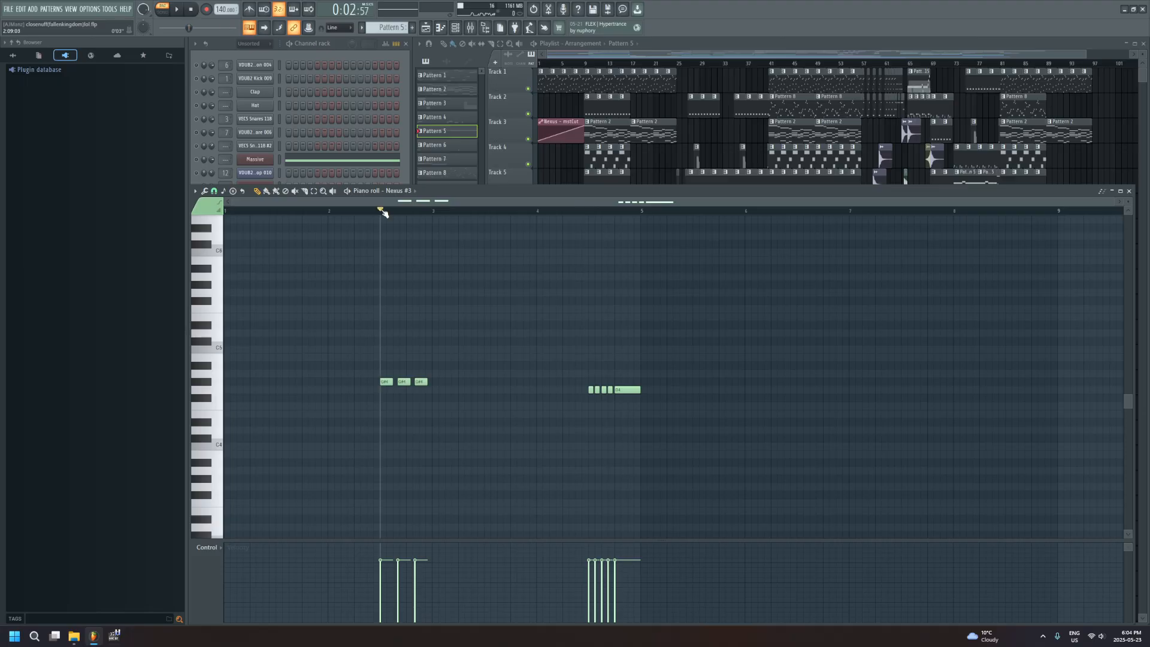
click(313, 47)
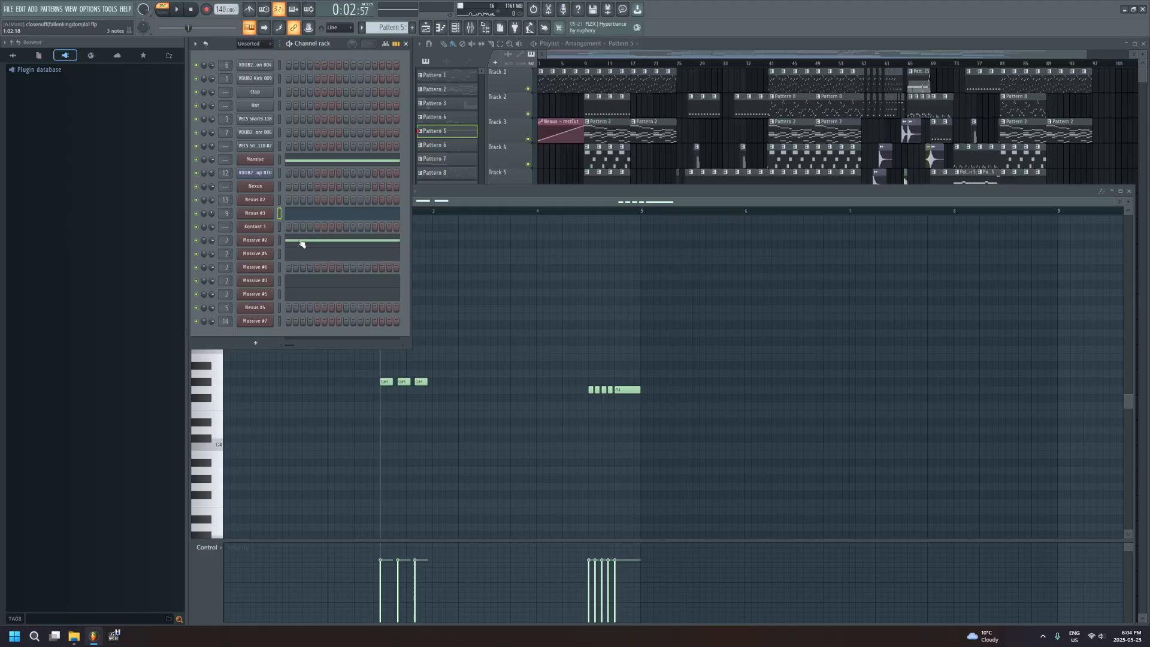
click(319, 256)
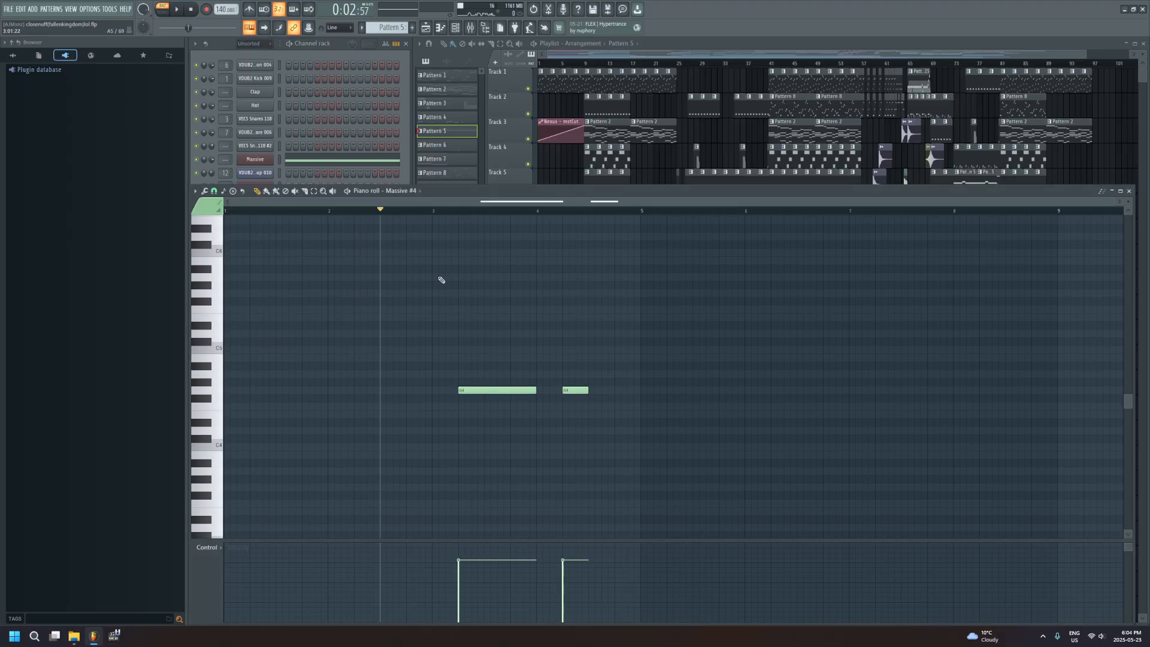
mouse_move(436, 210)
mouse_down()
mouse_move(455, 213)
mouse_move(441, 215)
mouse_up()
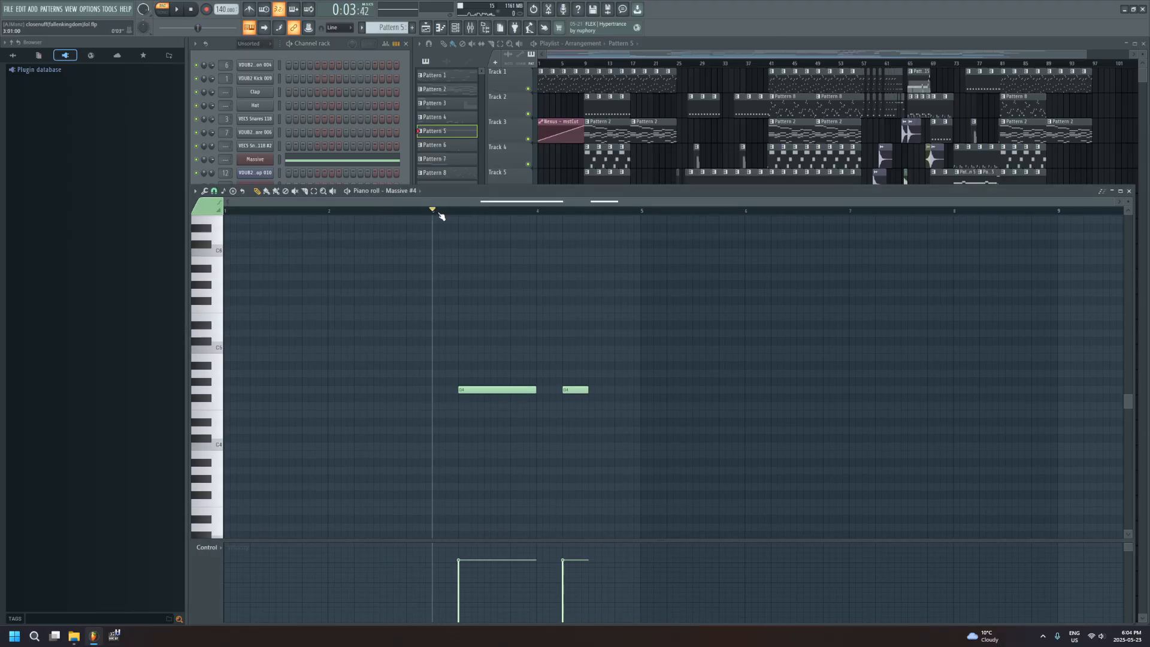
Solo the Massive #4 channel, play its notes from bar 3, and stop playback
click(311, 46)
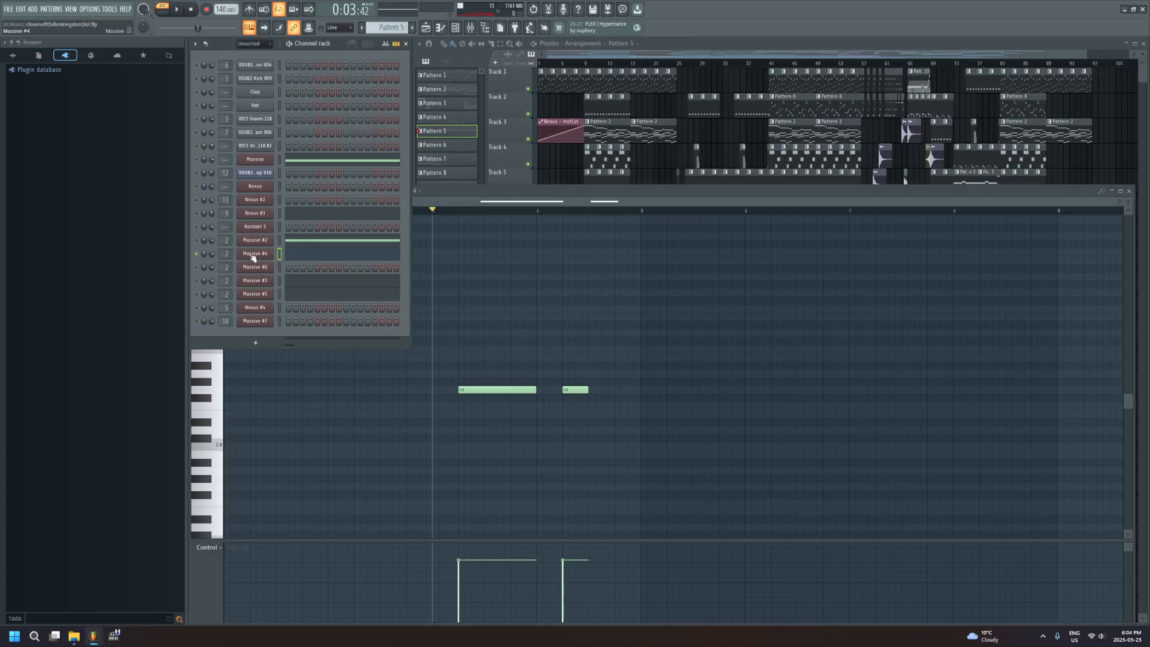
click(306, 258)
click(307, 258)
click(310, 45)
key(space)
click(488, 281)
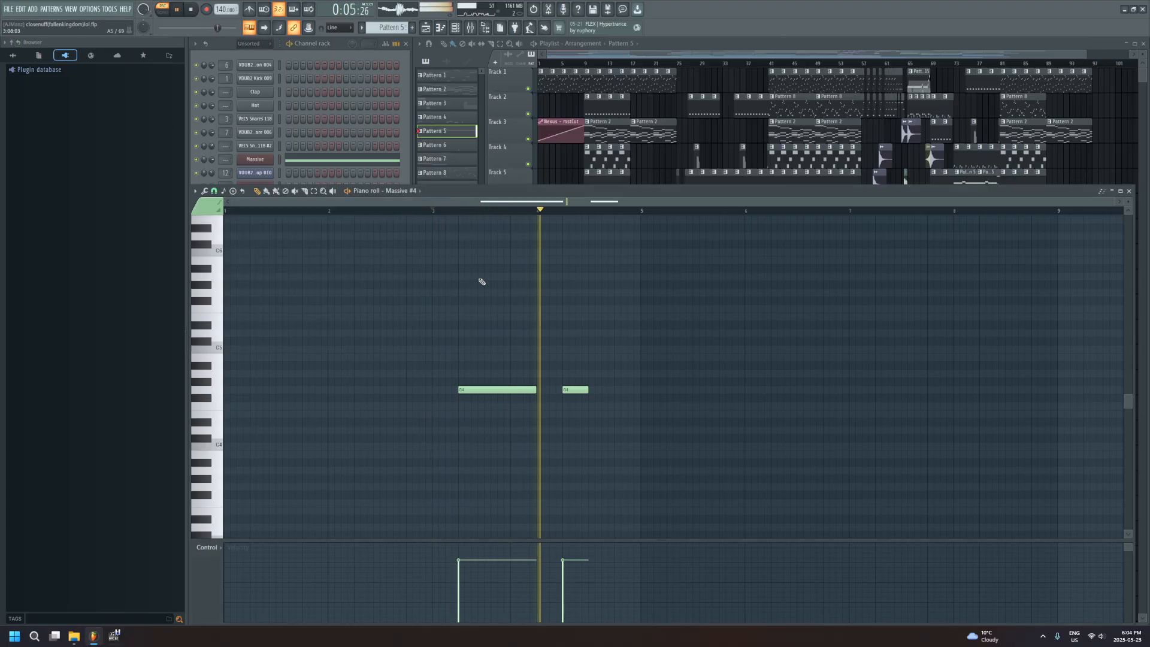
key(space)
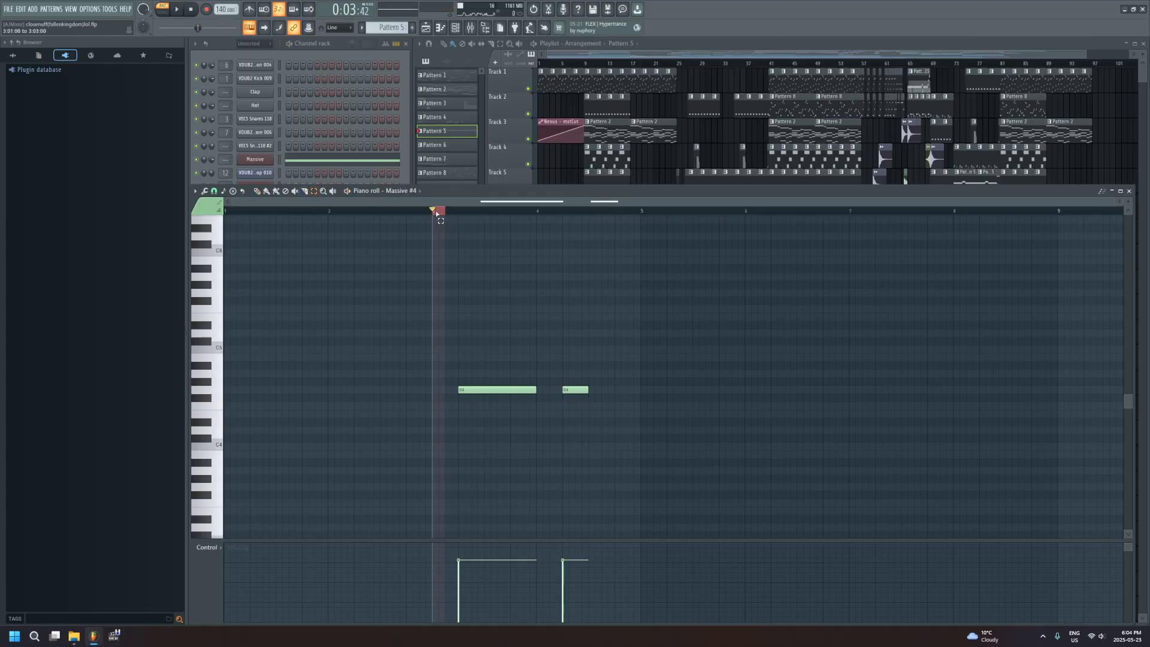
Select the time range from bar 3 to the middle of bar 4, loop it with all channels on, and stop playback
drag(433, 213, 579, 218)
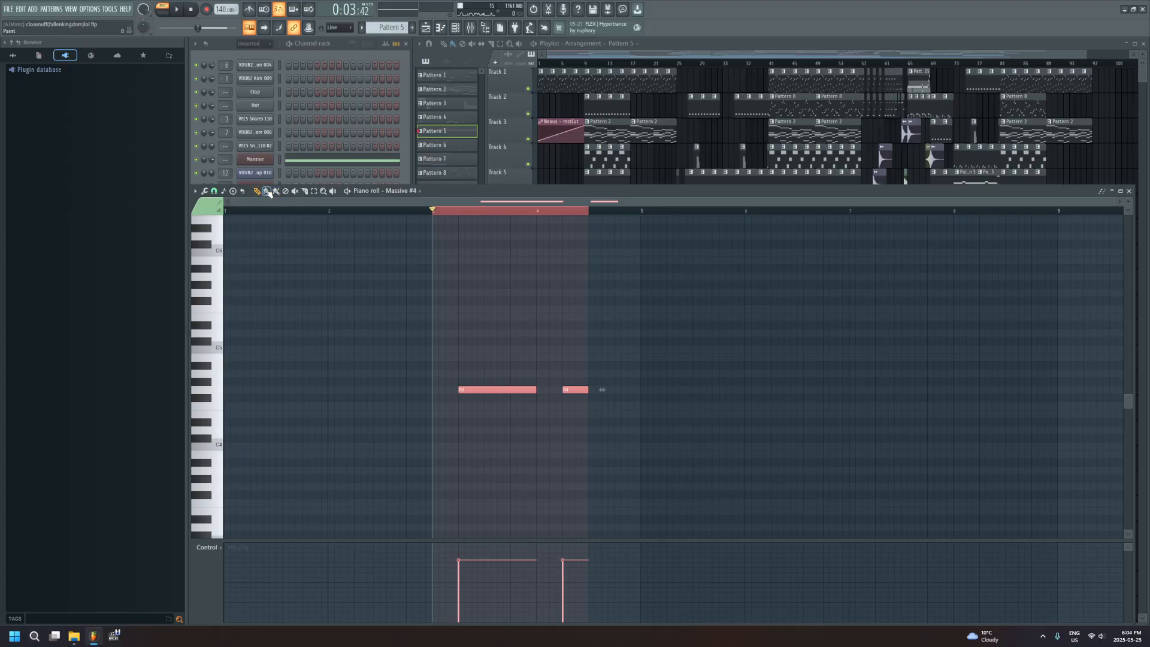
key(space)
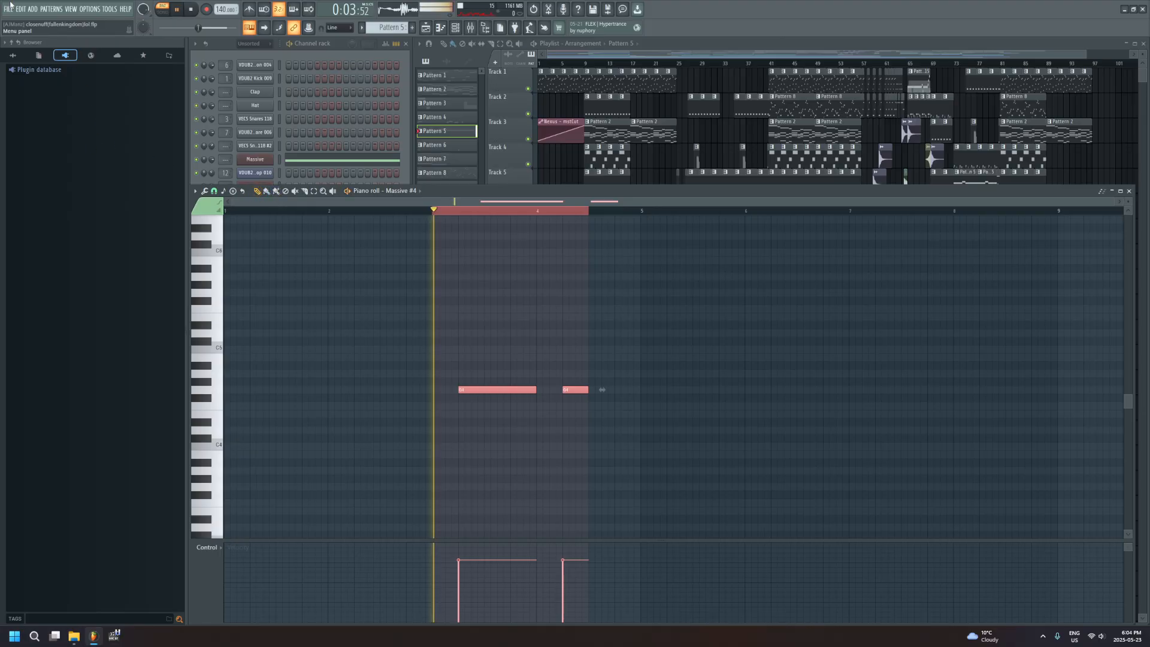
click(292, 42)
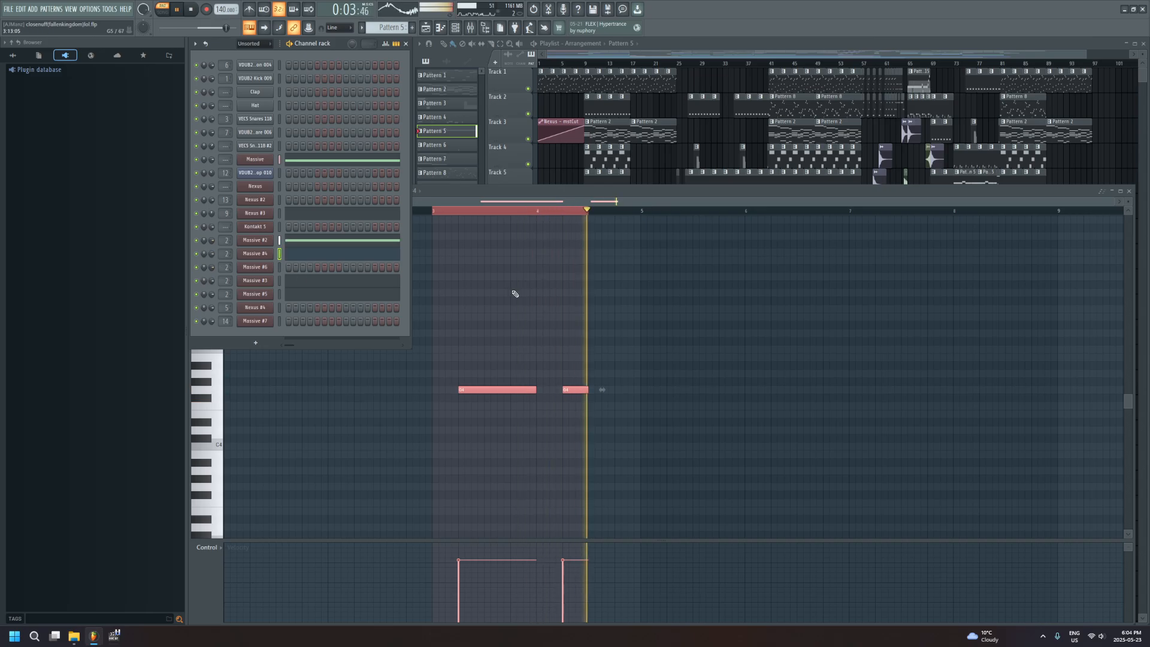
key(space)
click(483, 218)
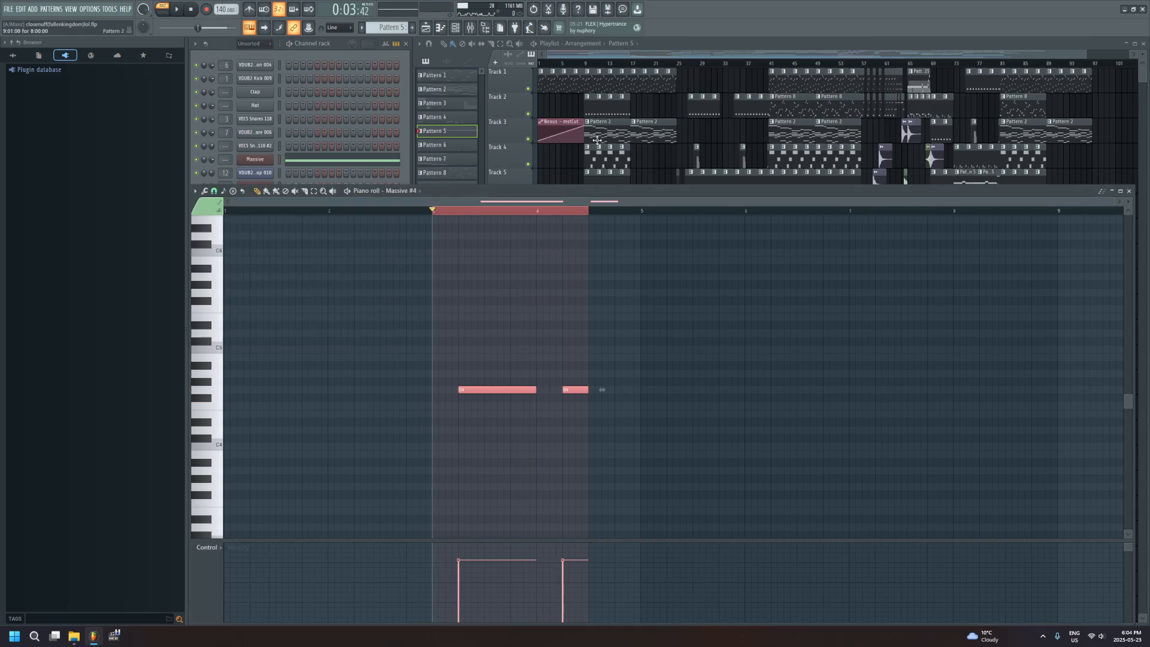
Bring the playlist forward, switch playback to song mode, and play the arrangement from about bar 31 before stopping
click(641, 262)
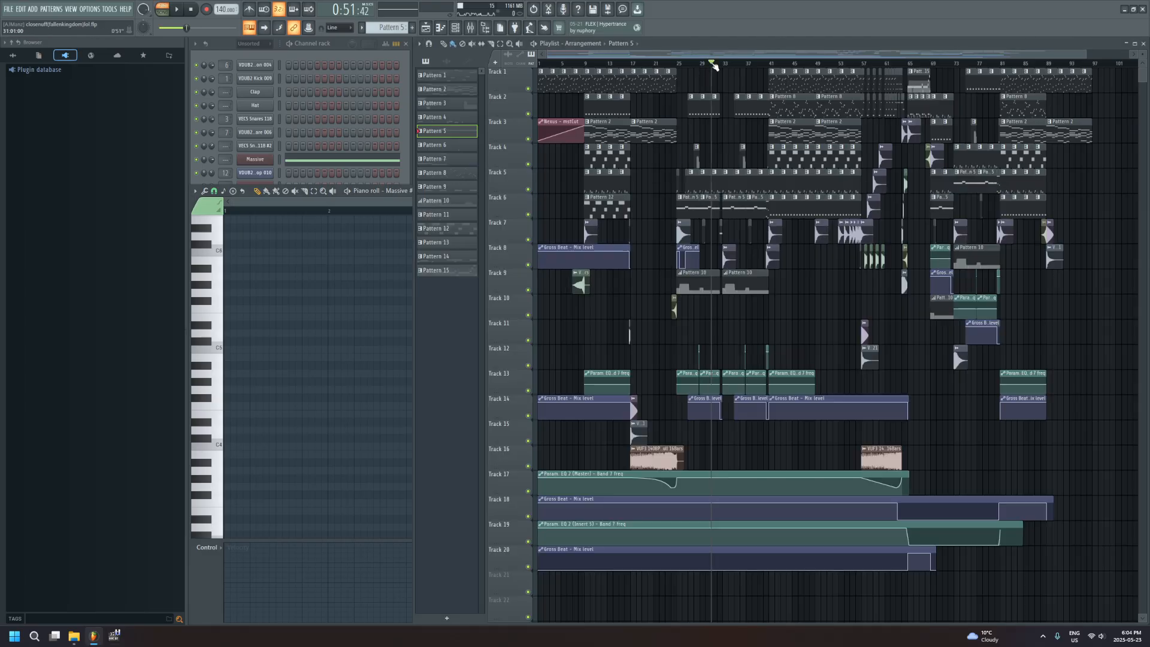
click(705, 64)
key(space)
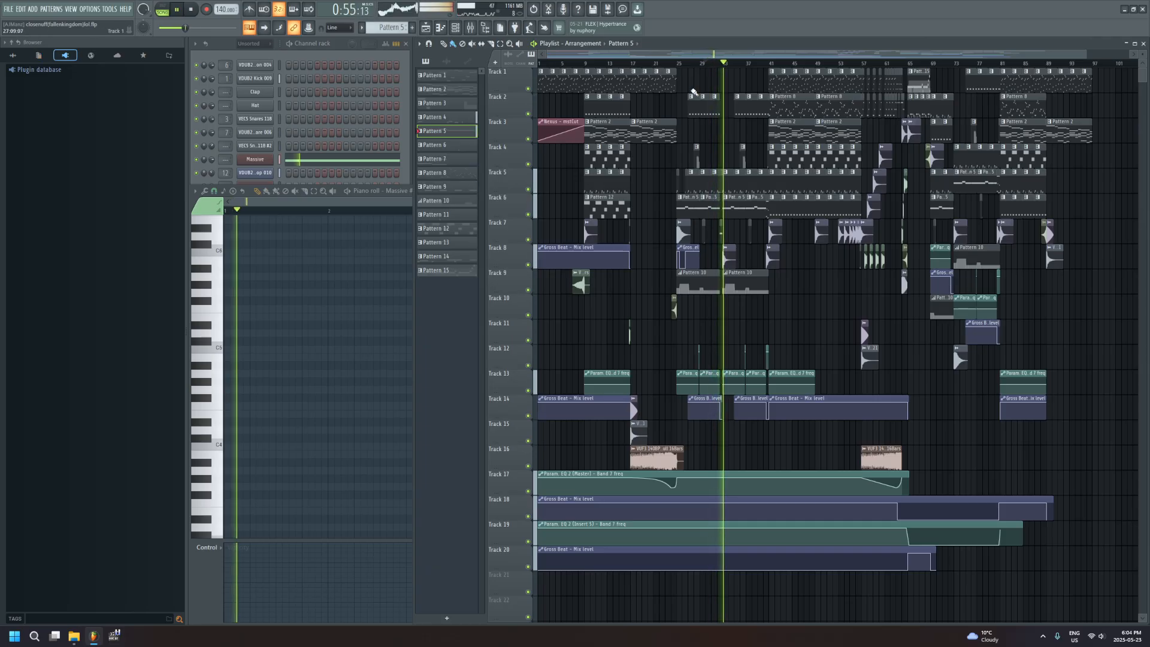
key(space)
Place the song playhead at bar 32, open the mixer, and play the arrangement
click(722, 63)
ctrl+scroll(682, 316, up, 3)
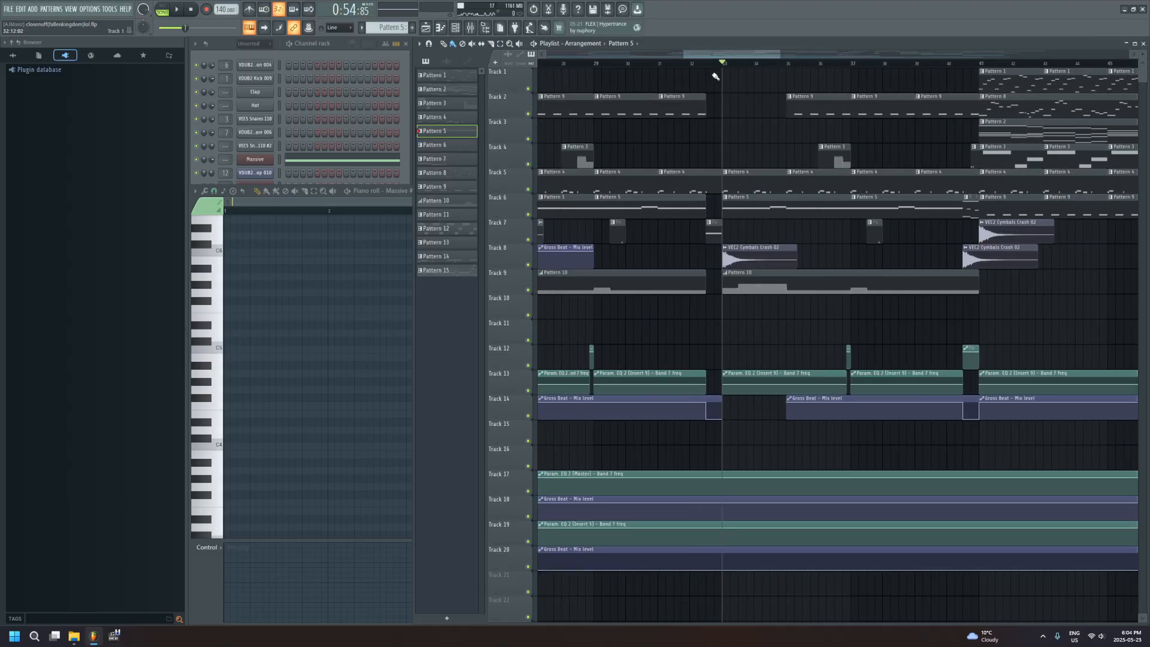
click(470, 29)
key(space)
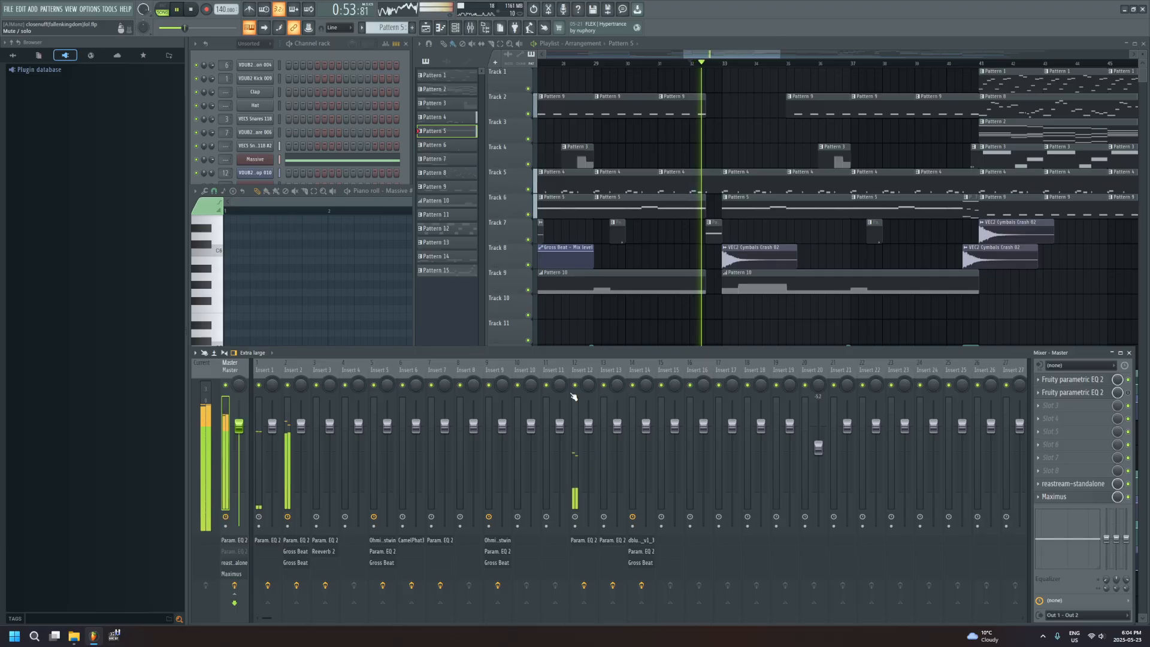
Select Insert 14 in the mixer, view its dblue_Glitch_v1_3 and Gross Beat effects, and close the Glitch plugin
click(638, 372)
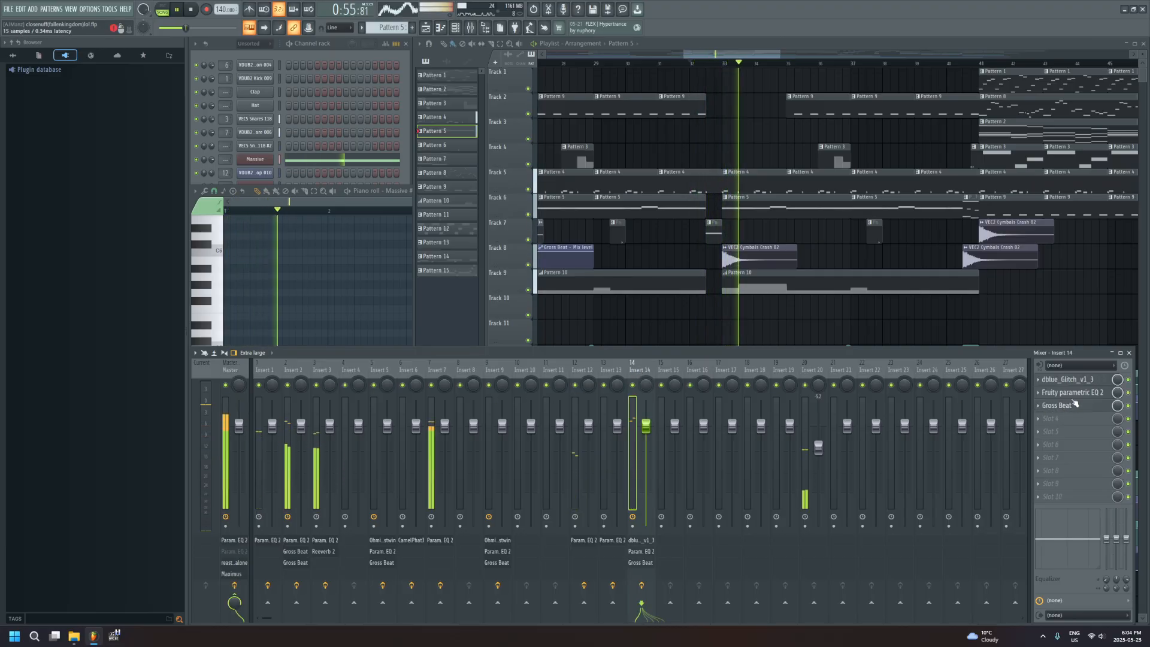
click(1076, 381)
click(981, 357)
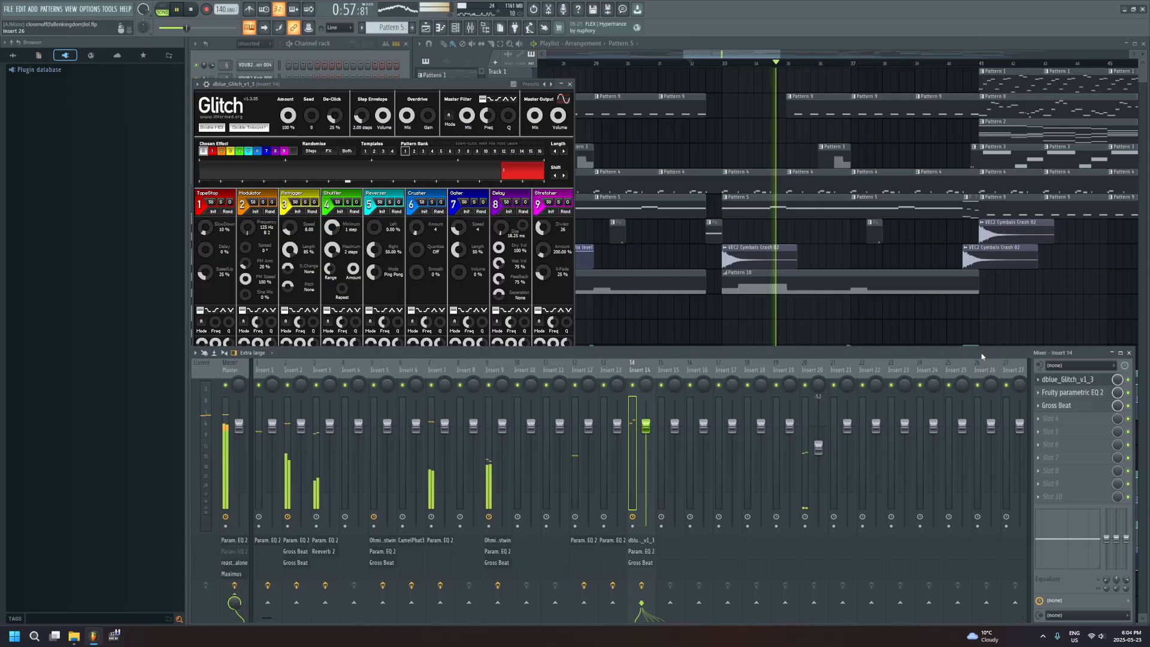
click(1072, 408)
click(1072, 407)
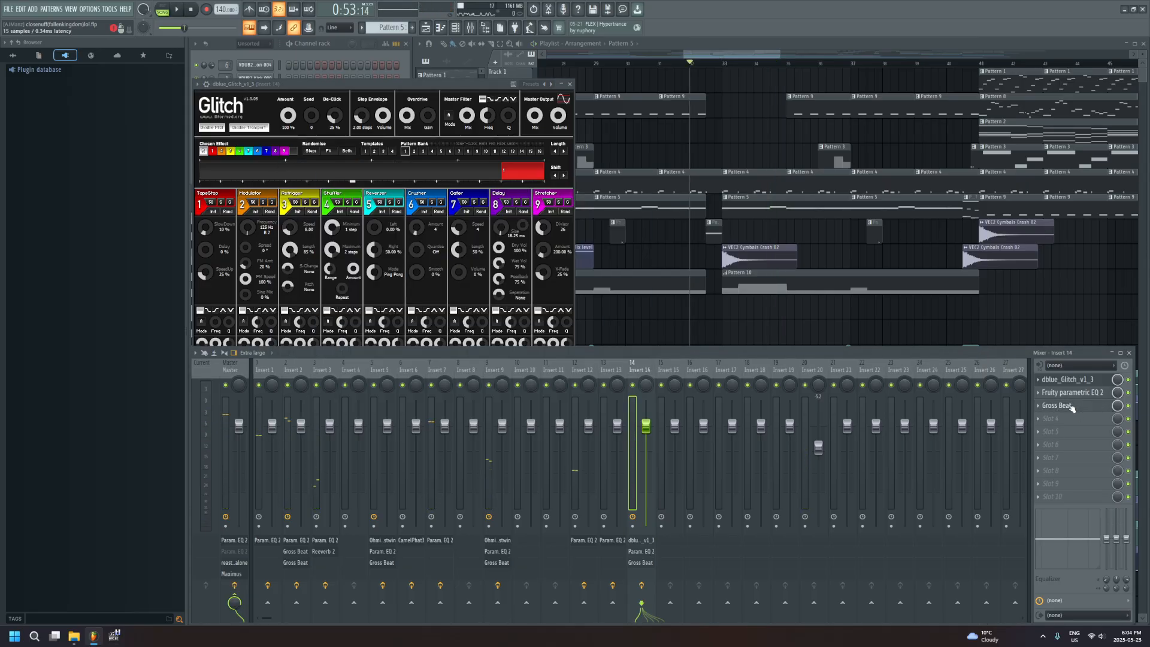
click(1066, 379)
View the Gross Beat and Fruity parametric EQ 2 settings on Insert 14, close them, and resume song playback
click(1072, 405)
click(1072, 405)
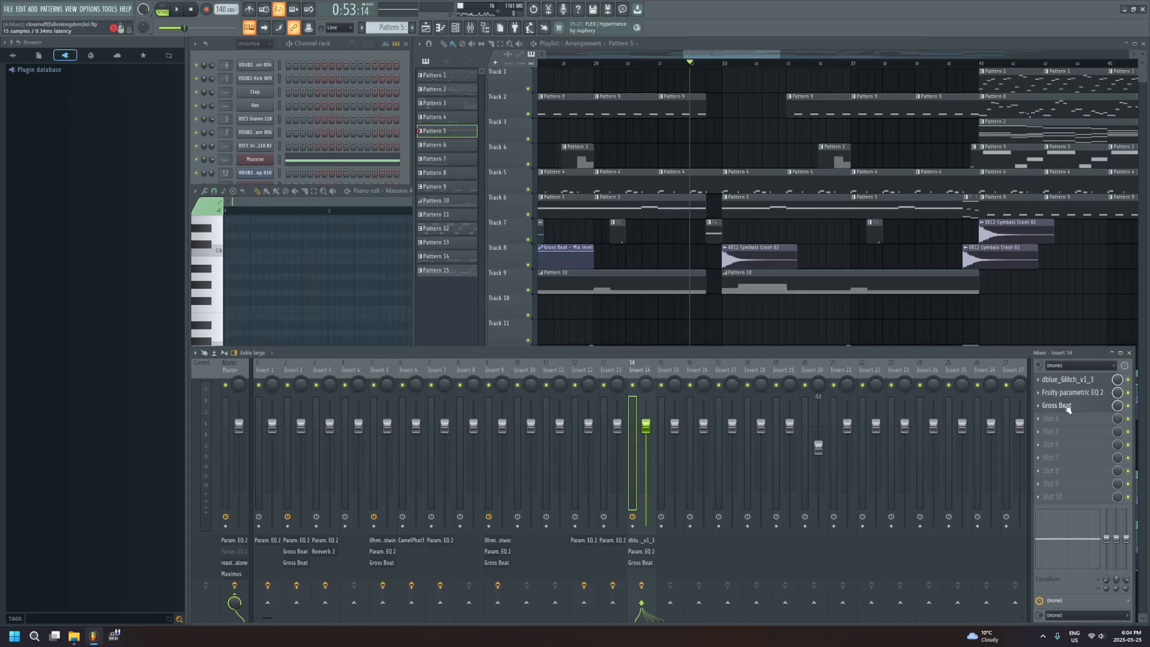
click(1073, 394)
click(1073, 394)
key(space)
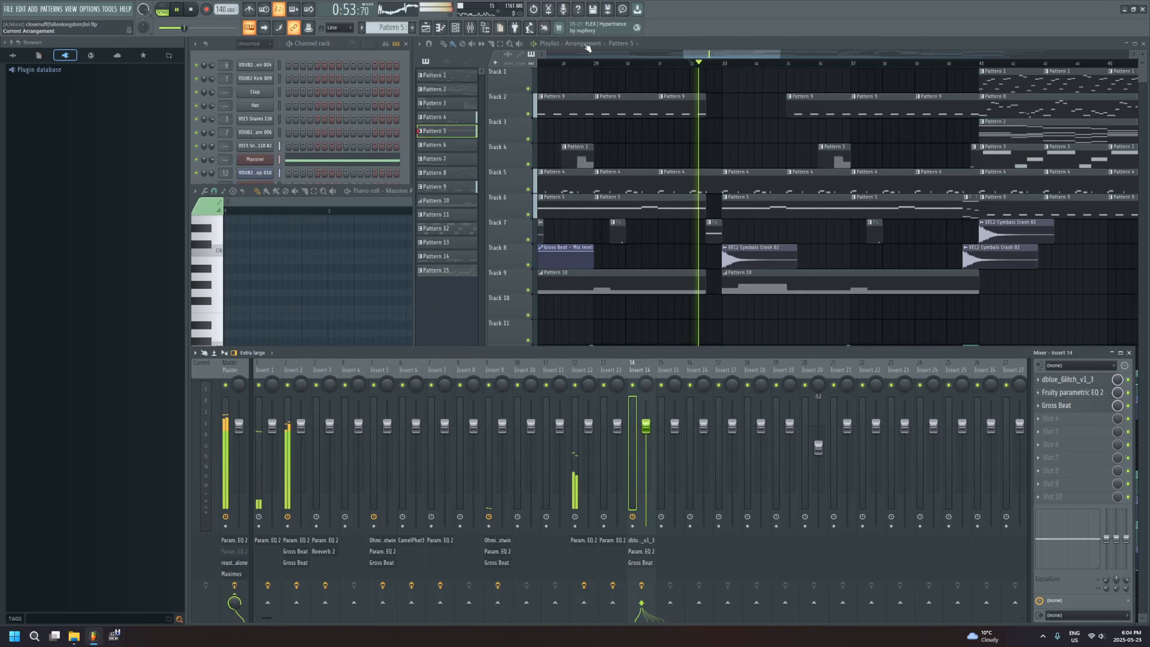
Bring the playlist forward, lower the system volume, and follow the song playback to about bar 42
click(711, 56)
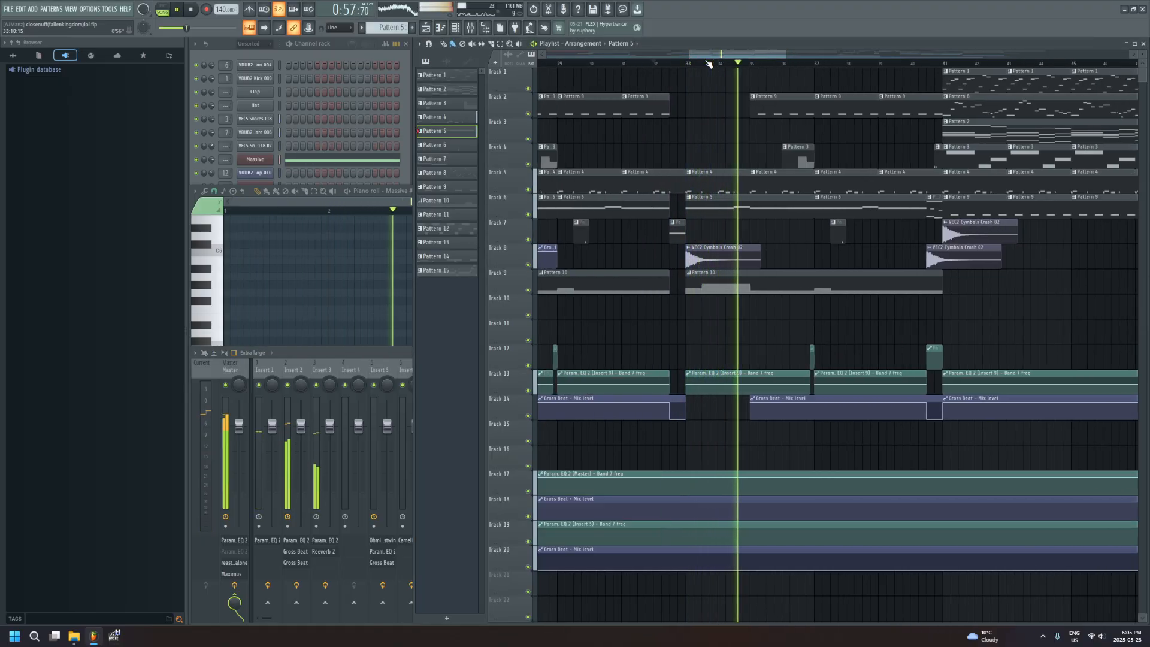
key(XF86AudioLowerVolume)
key(XF86AudioLowerVolume)
key(XF86AudioLowerVolume)
key(XF86AudioLowerVolume)
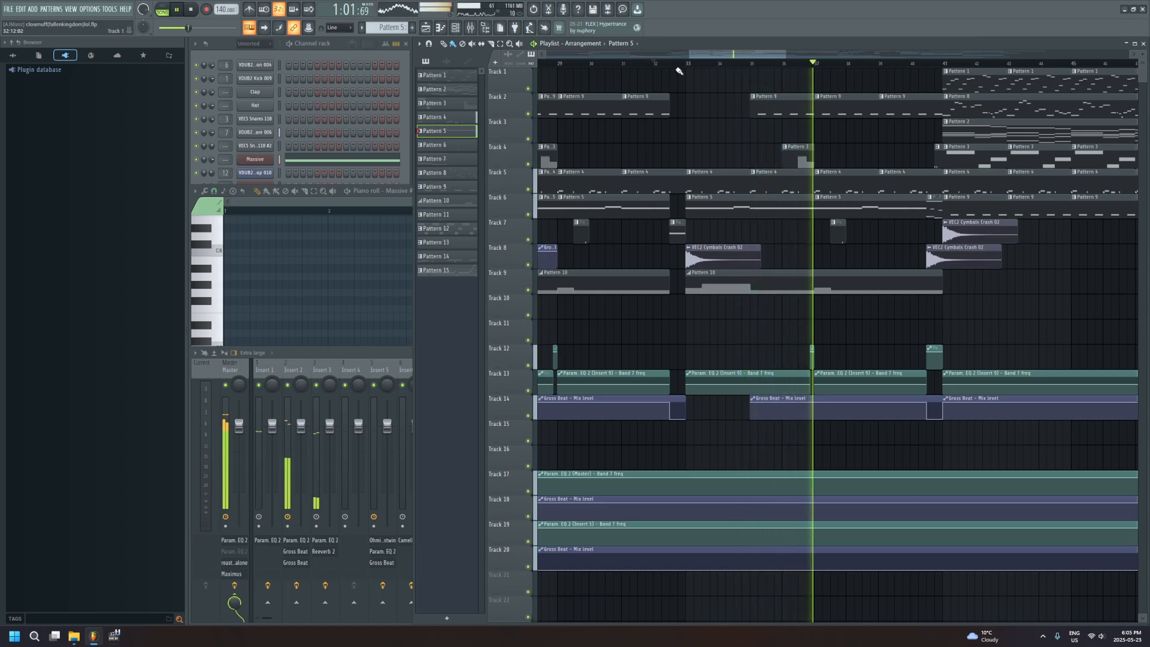
drag(713, 54, 724, 55)
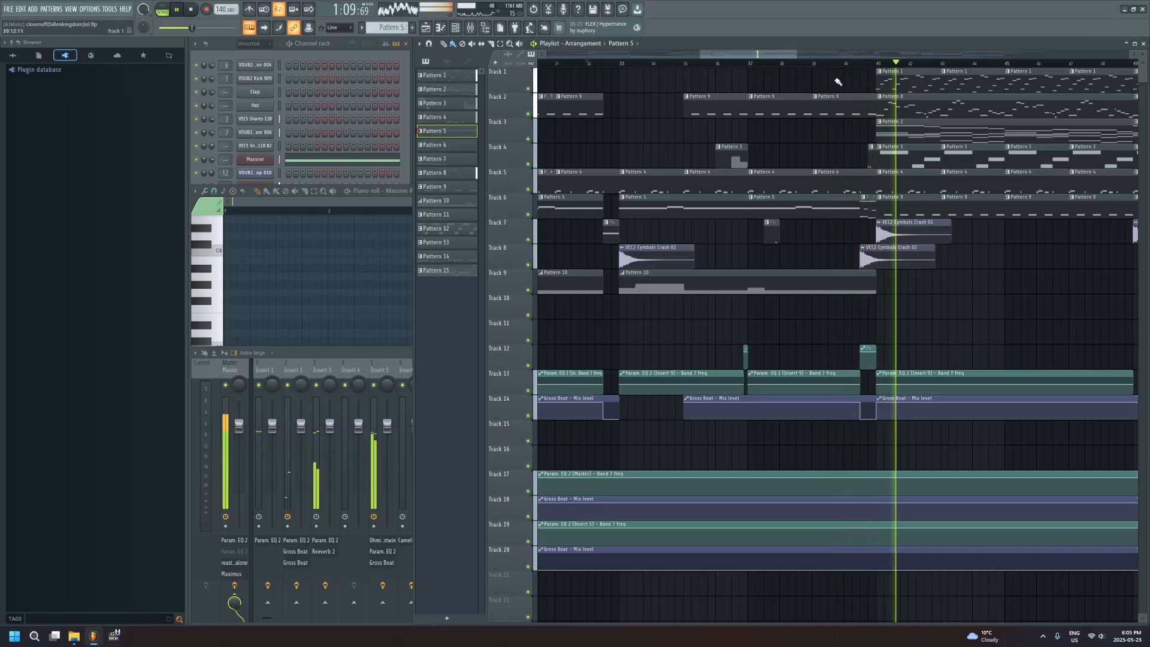
drag(784, 54, 800, 56)
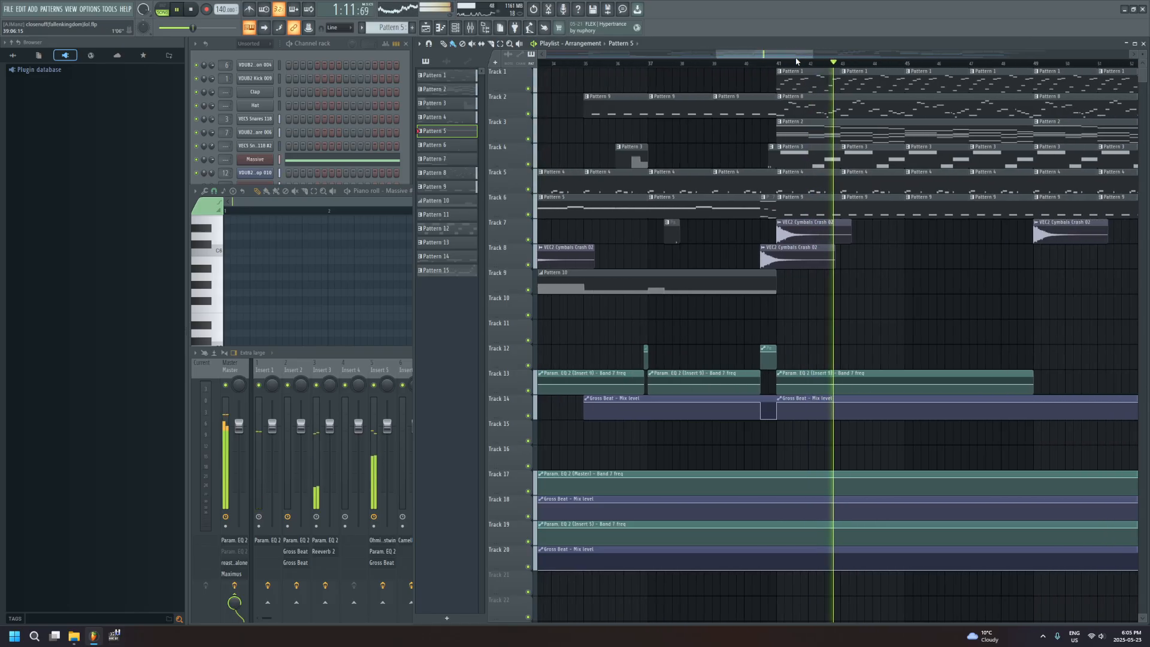
Stop the song and open Pattern 2's Nexus #2 notes in the piano roll while the pattern plays
key(space)
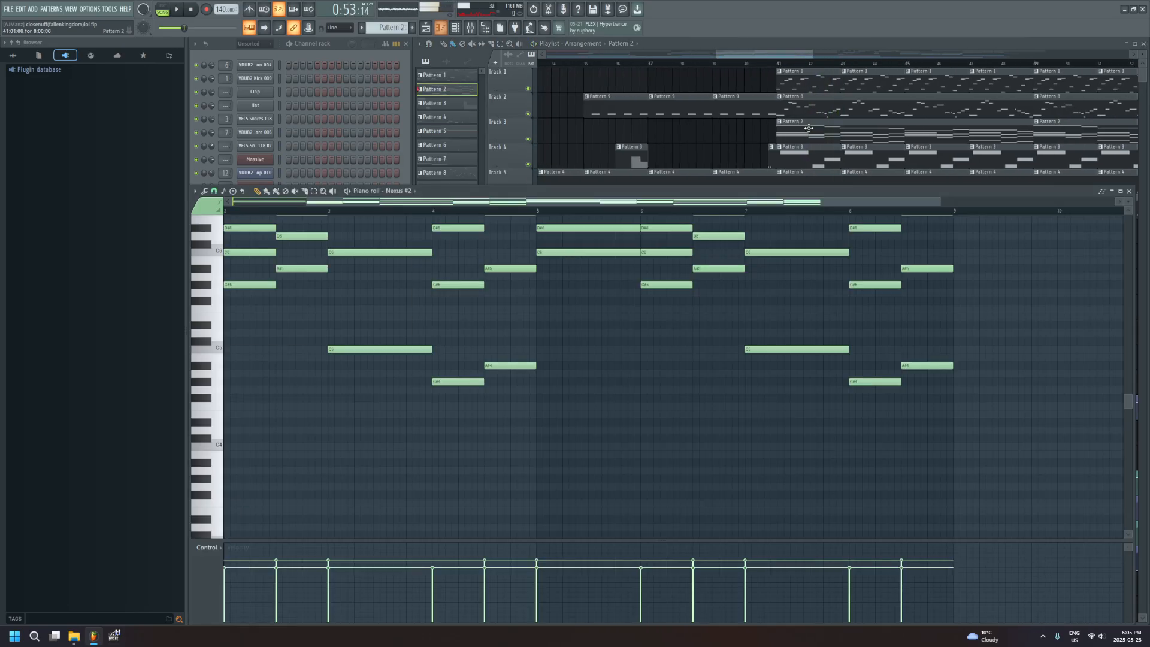
double_click(808, 128)
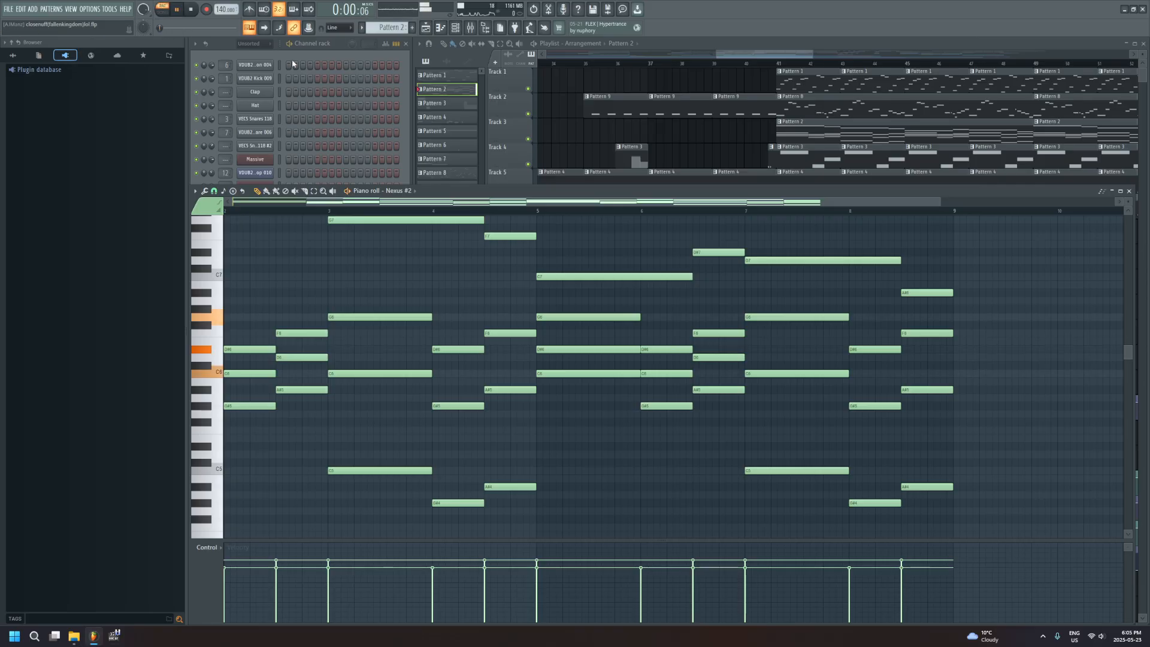
drag(390, 205, 62, 128)
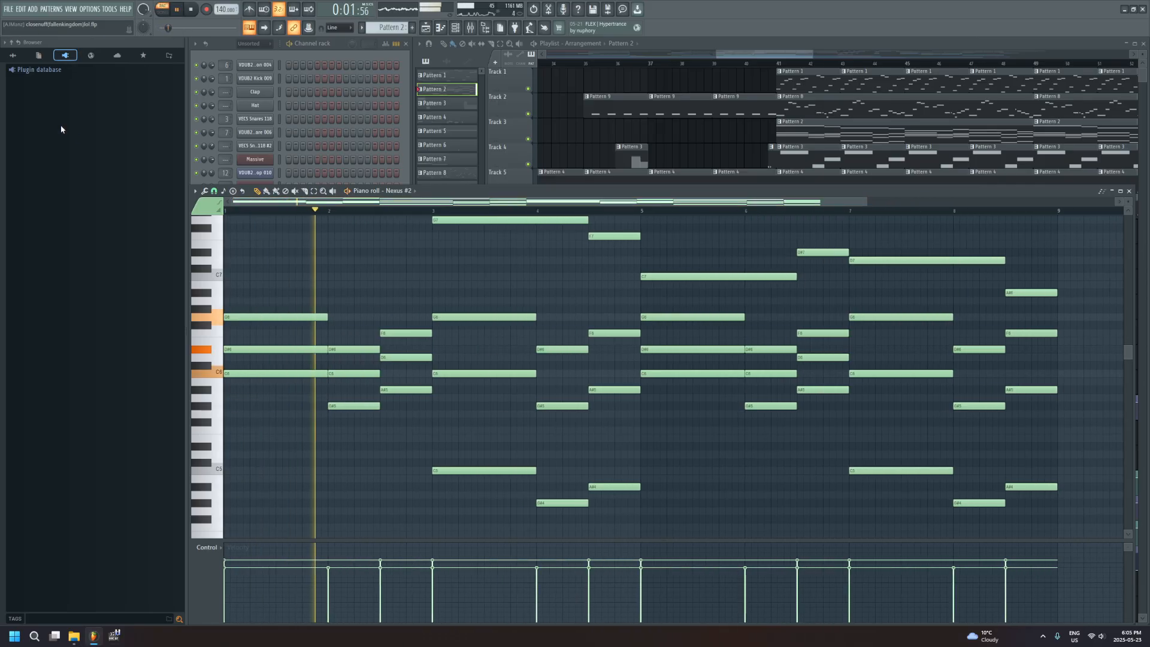
Select Pattern 8 in the playlist and open its Nexus #4 notes in the piano roll
click(294, 43)
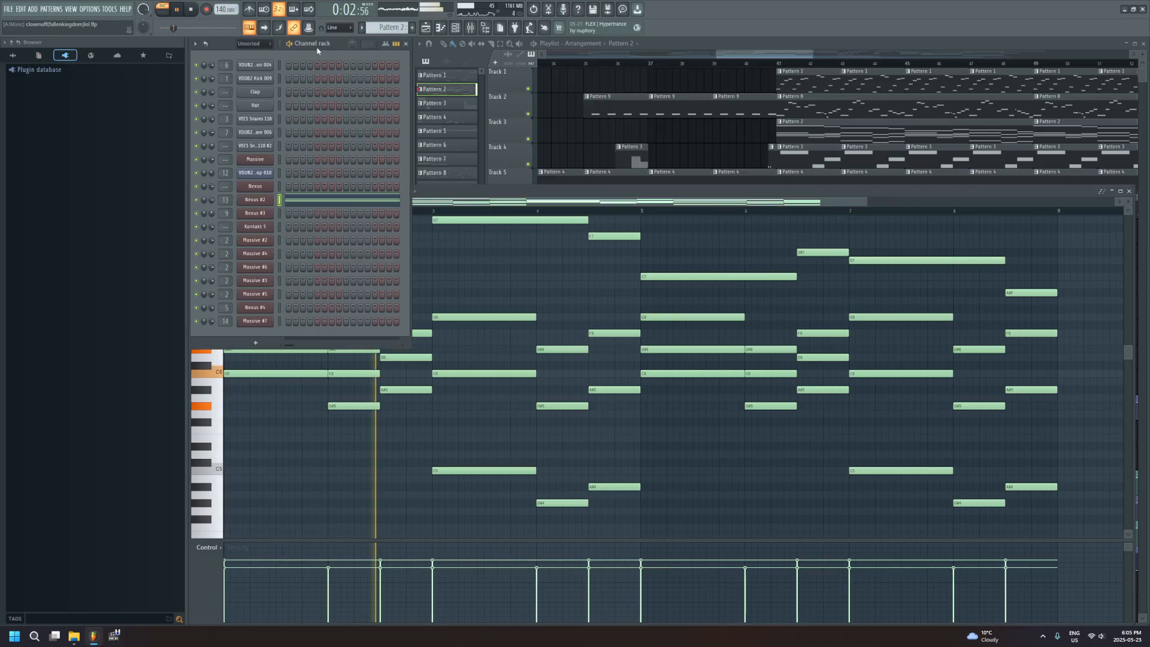
click(821, 103)
click(298, 310)
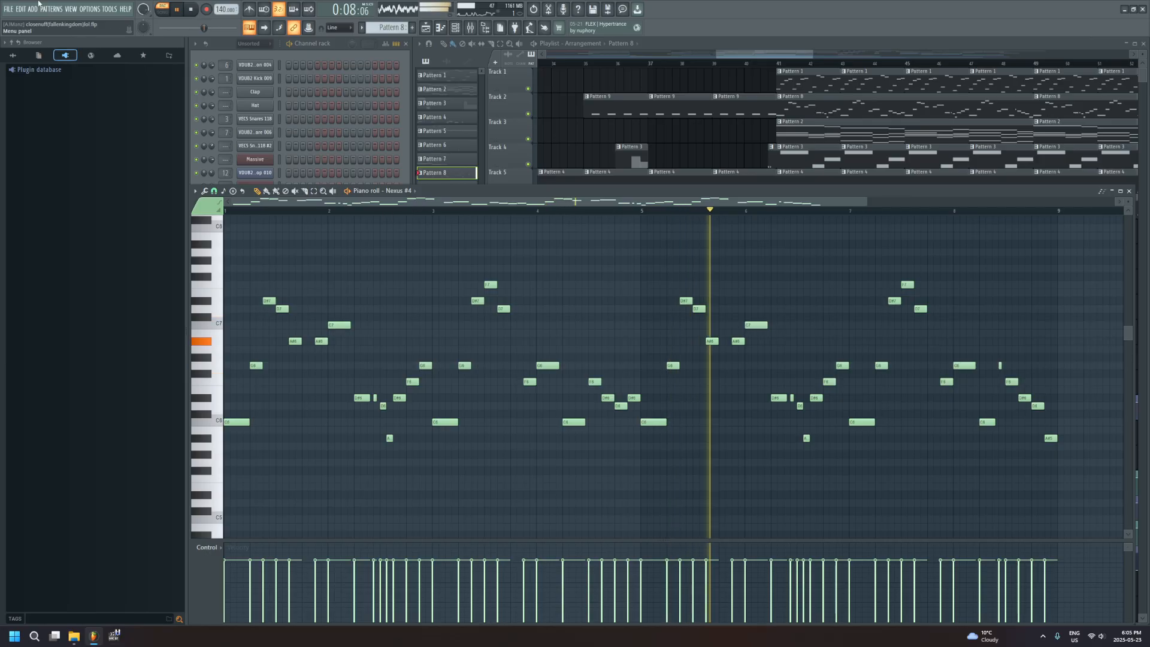
Open the mixer, select Insert 5, view its Ohmicide_vstwin settings, and close the plugin
click(471, 28)
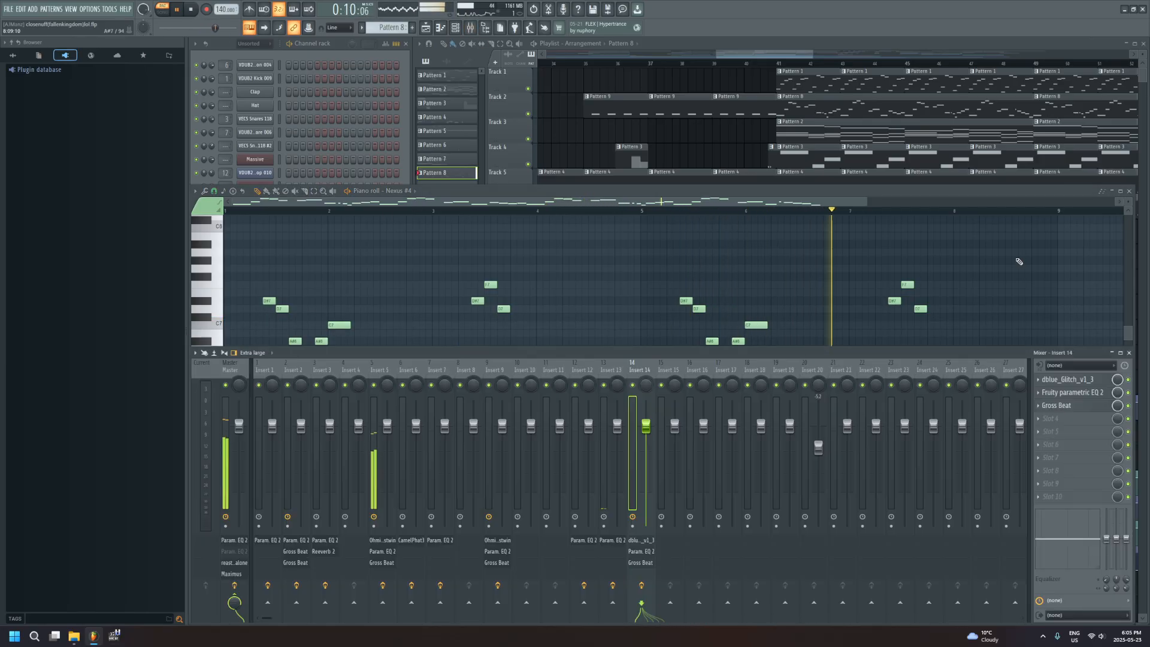
click(1077, 382)
click(1077, 382)
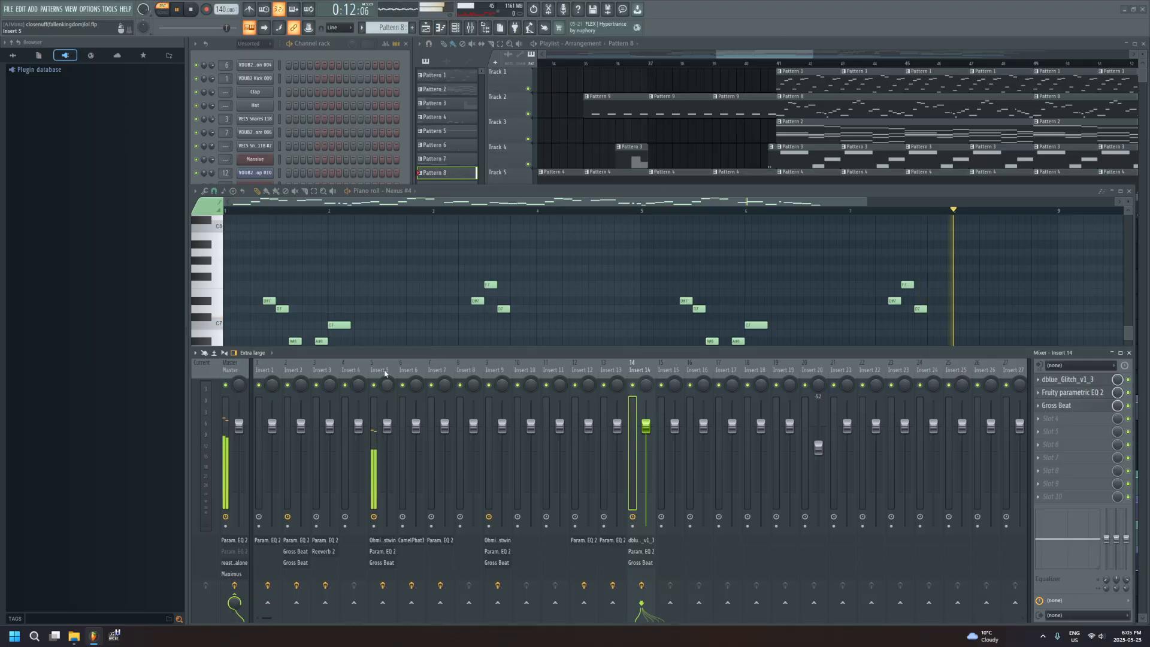
click(385, 372)
click(1082, 381)
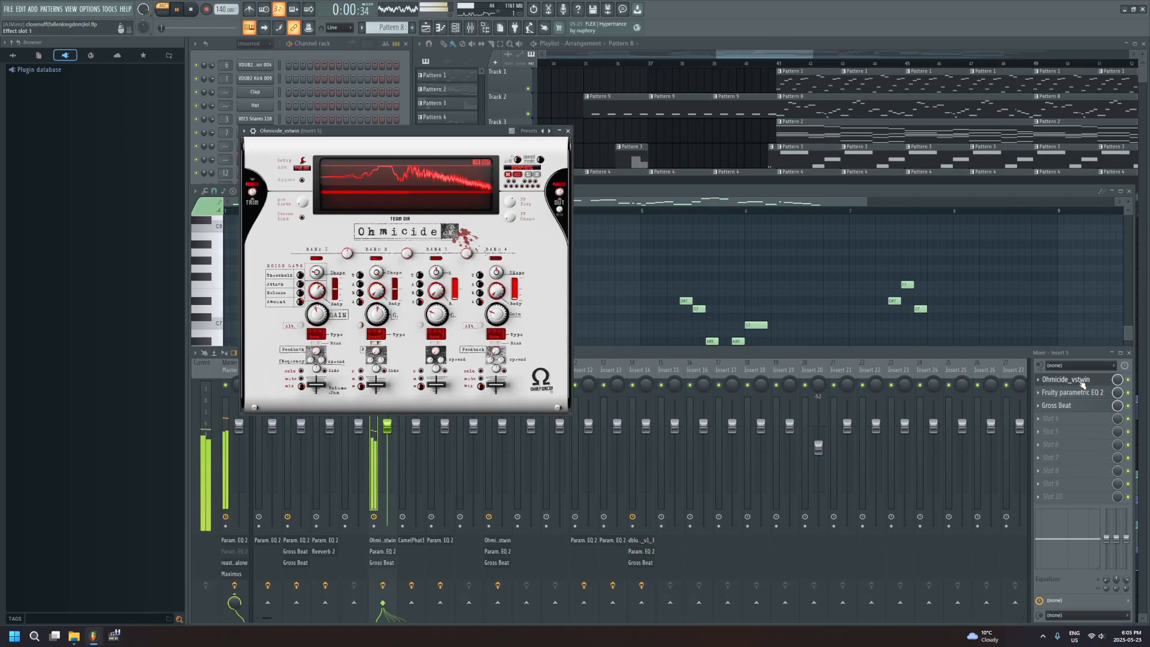
click(1081, 381)
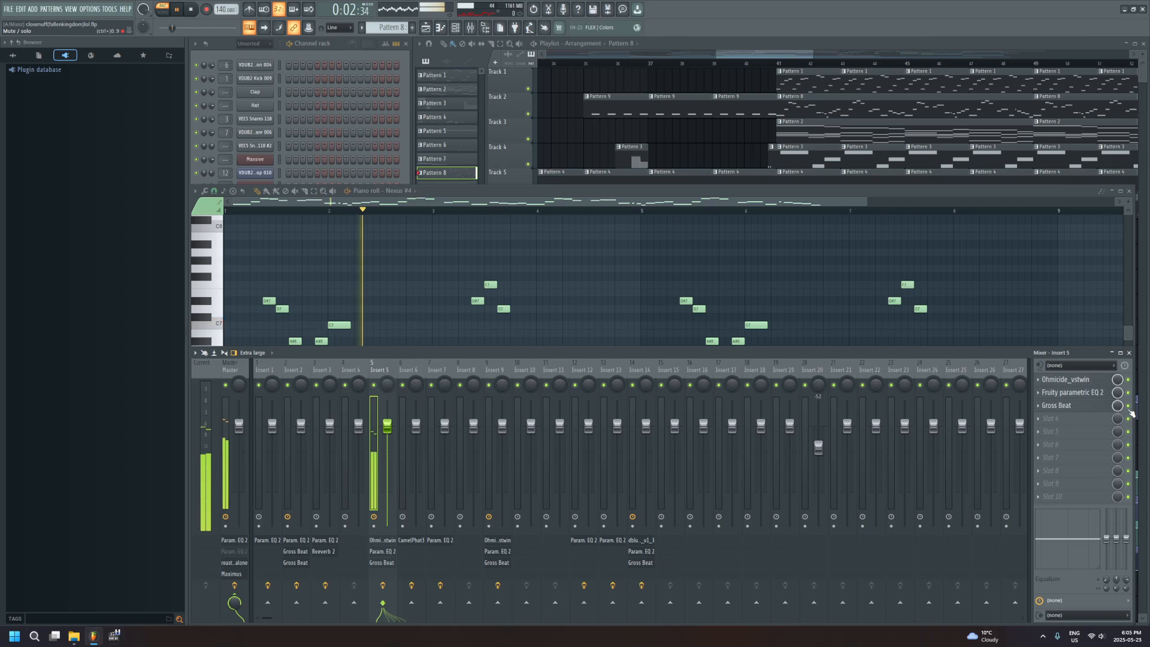
View the Ohmicide_vstwin and Fruity parametric EQ 2 settings on Insert 5 while Pattern 8 plays, and close both
click(1075, 382)
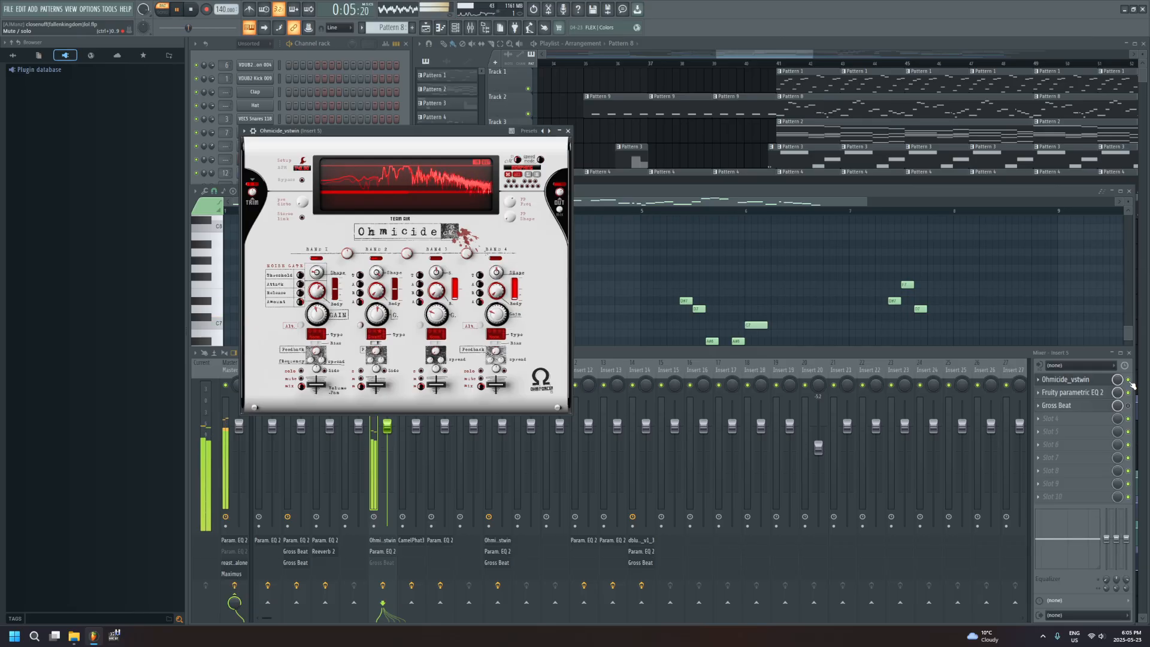
click(1086, 381)
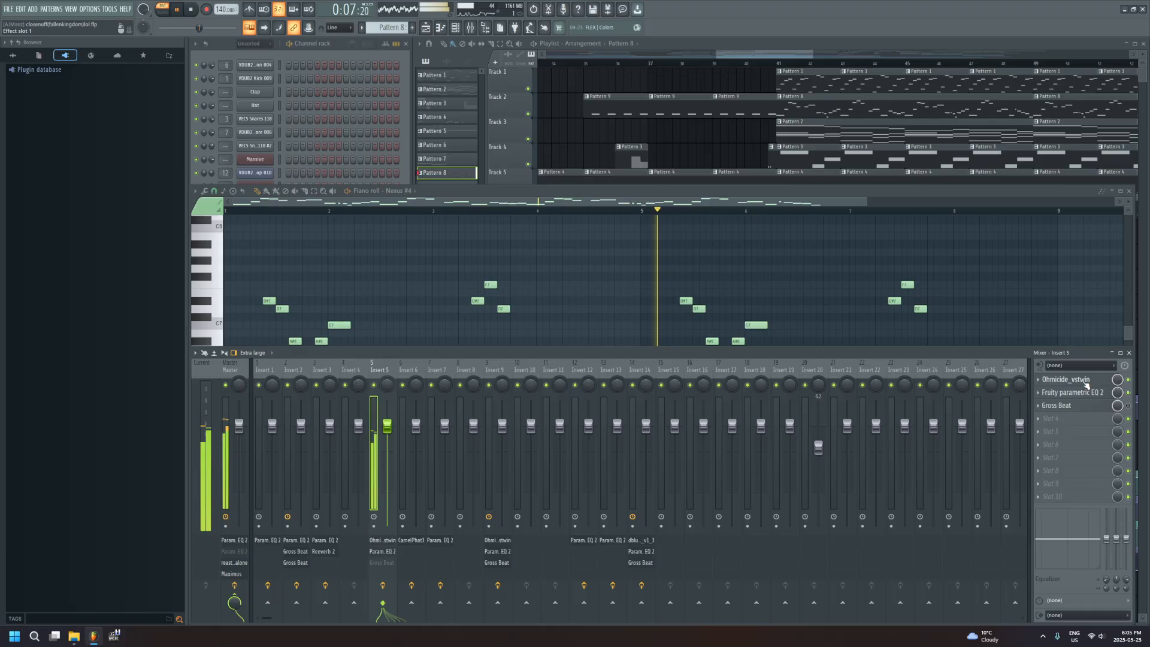
click(1097, 383)
click(1097, 393)
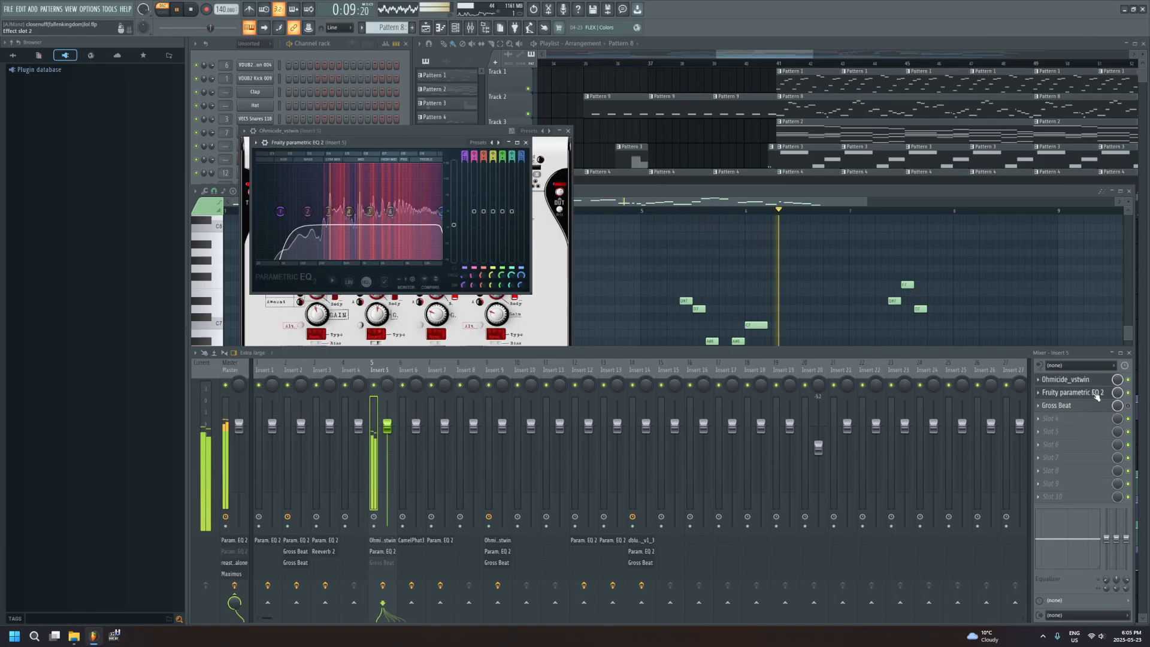
click(1094, 380)
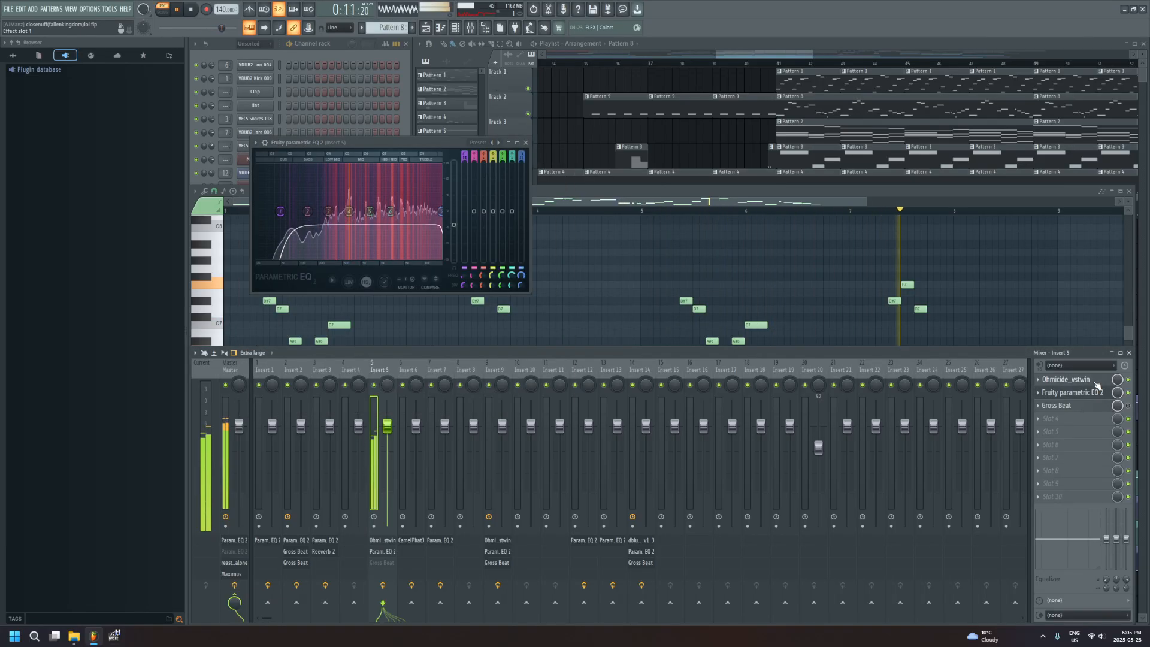
click(1092, 395)
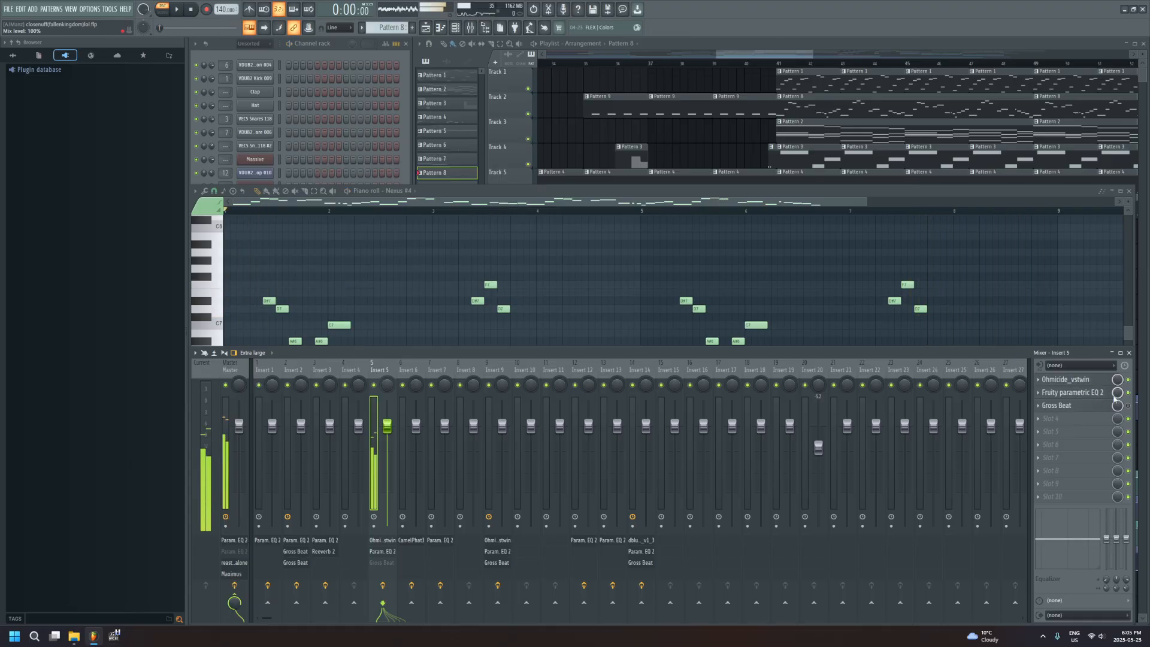
Reopen Ohmicide_vstwin on Insert 5, play Pattern 8 with the effect bypassed for comparison, and close the plugin window
click(1090, 381)
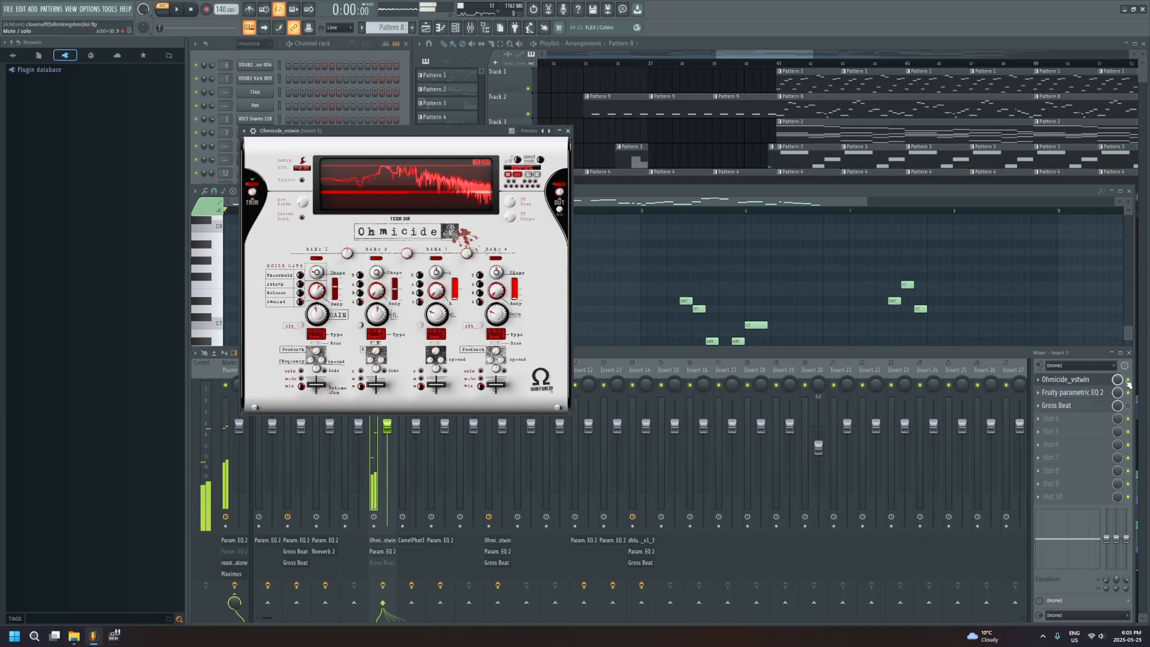
click(1012, 355)
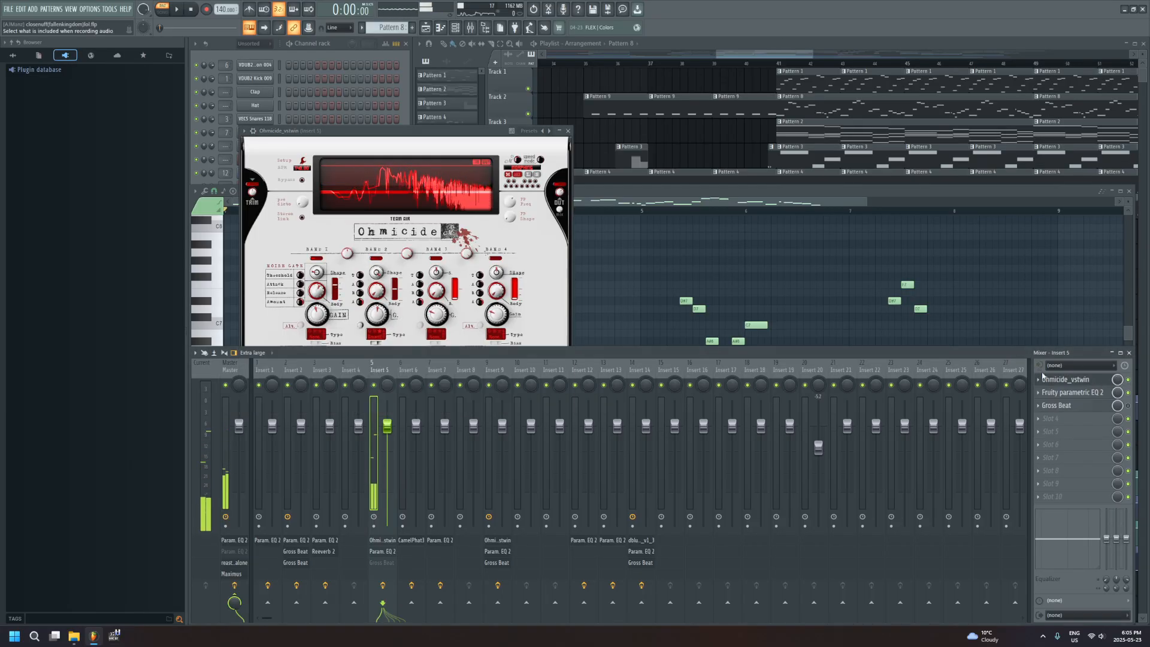
key(space)
click(1129, 381)
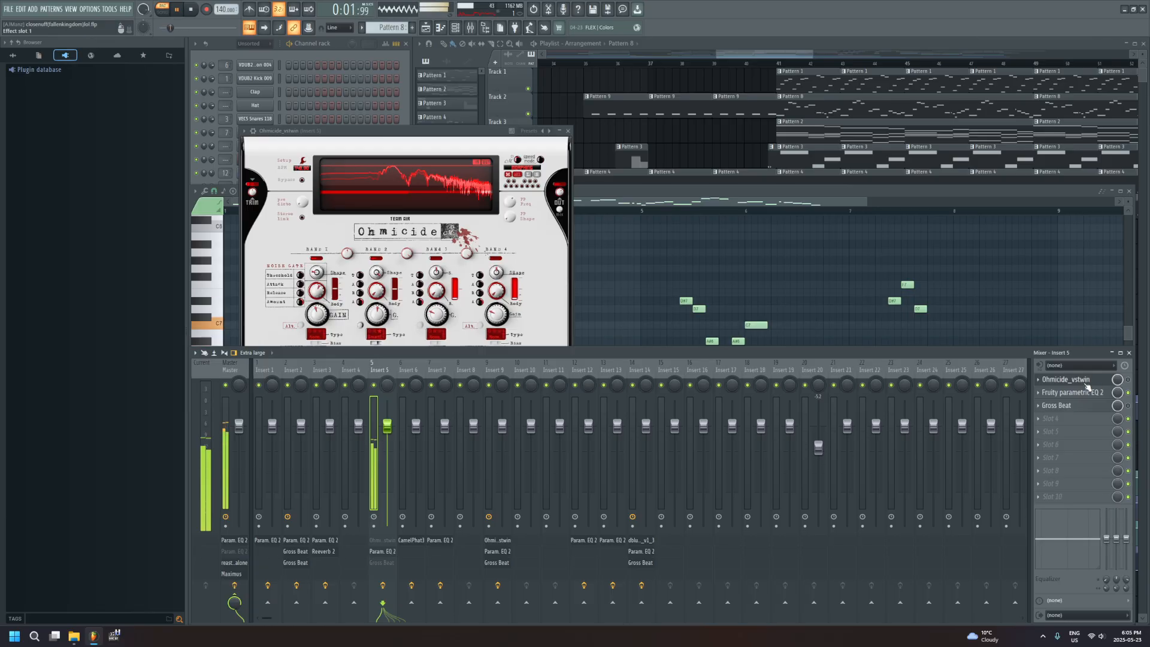
click(1086, 384)
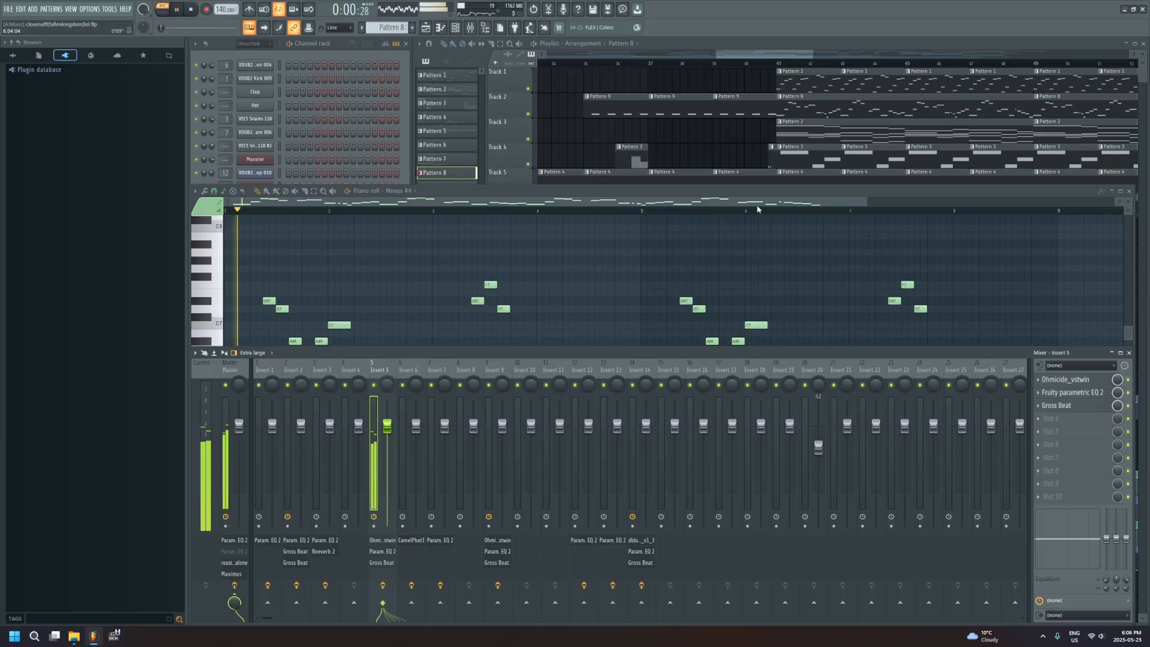
Bring the playlist forward and play the arrangement in song mode from bar 41, following it past bar 49
click(776, 60)
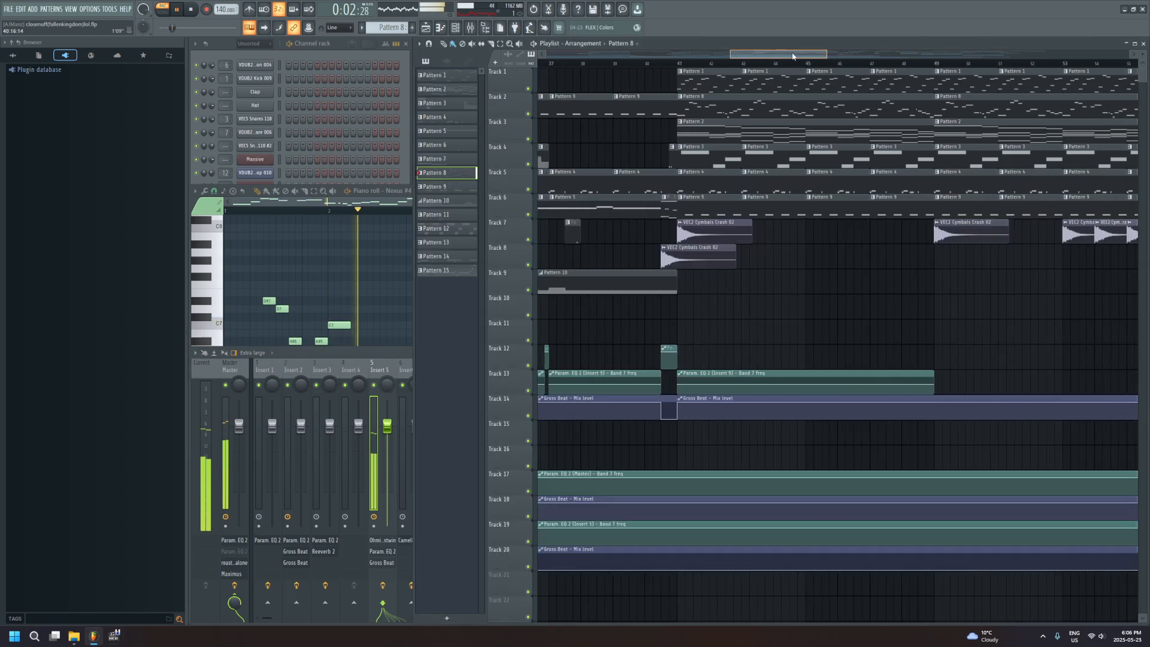
click(714, 64)
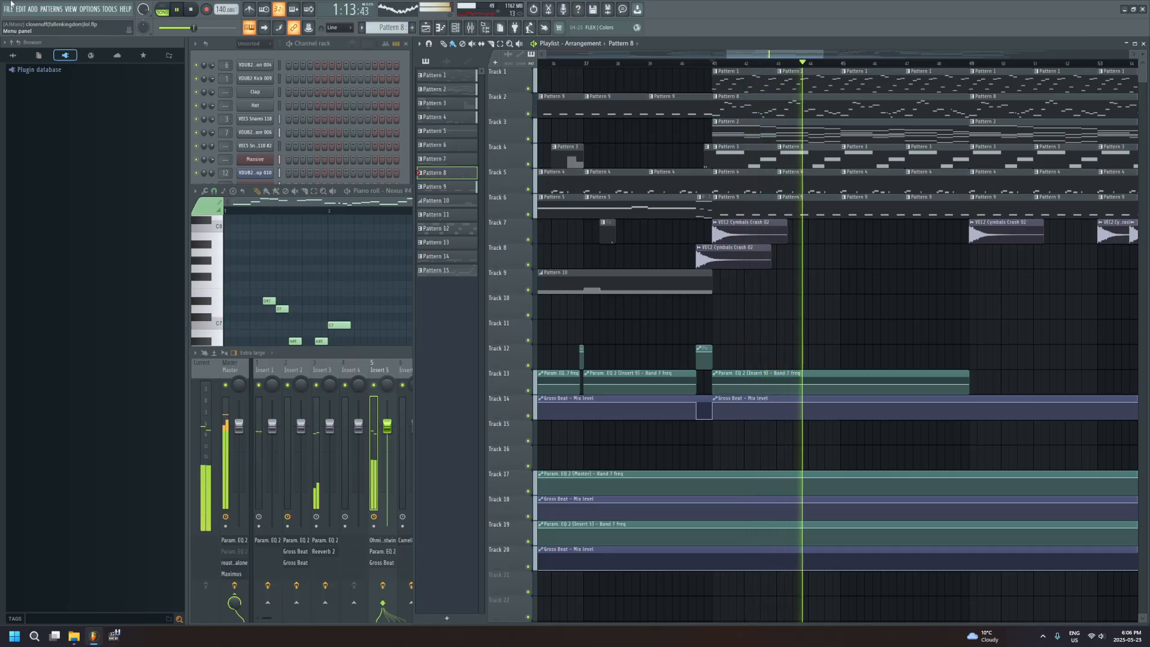
drag(810, 56, 832, 56)
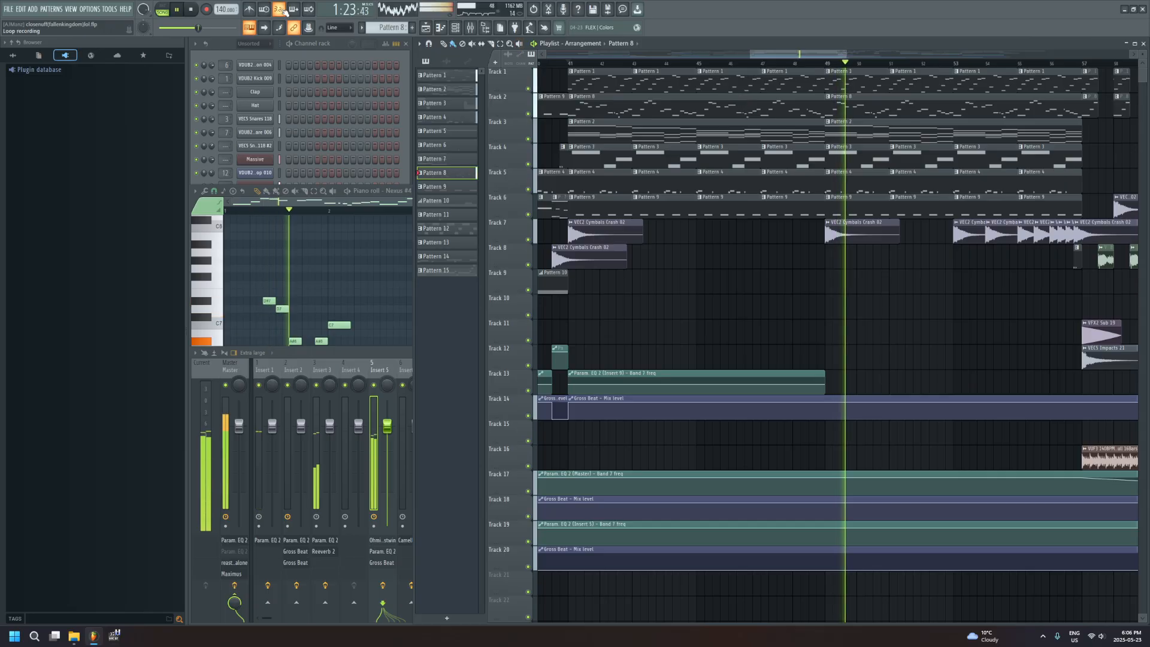
drag(812, 55, 830, 57)
Select Pattern 3, stop the song, open the pattern's Massive notes in the piano roll, and bring the channel rack forward
click(807, 165)
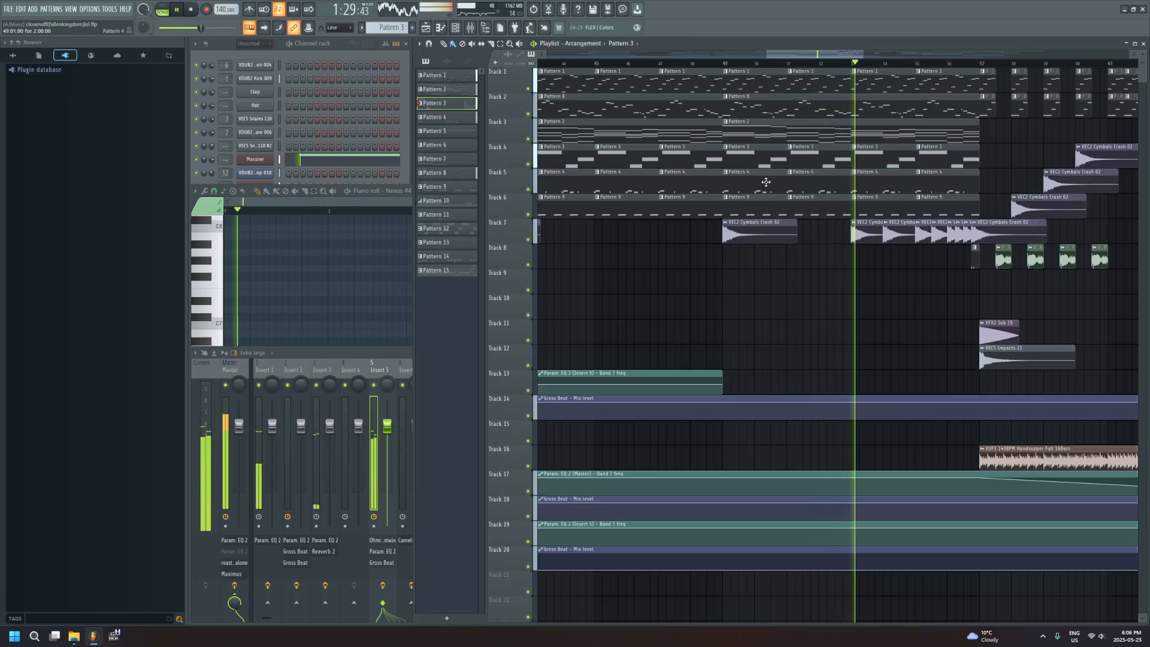
click(177, 11)
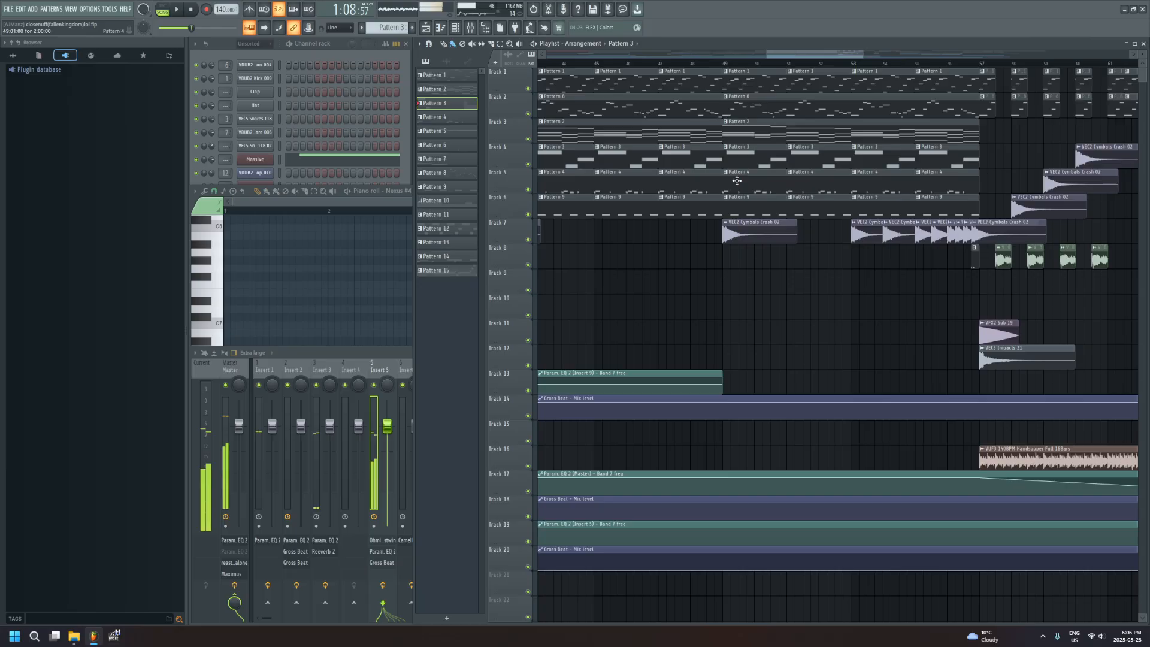
drag(805, 54, 806, 55)
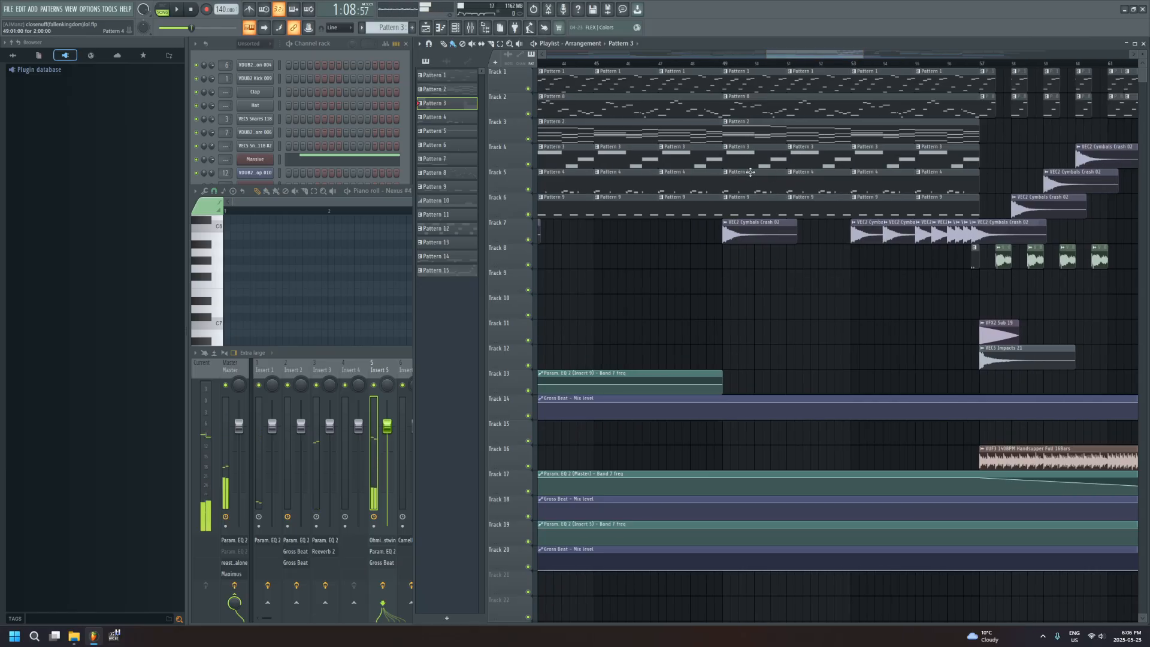
double_click(747, 153)
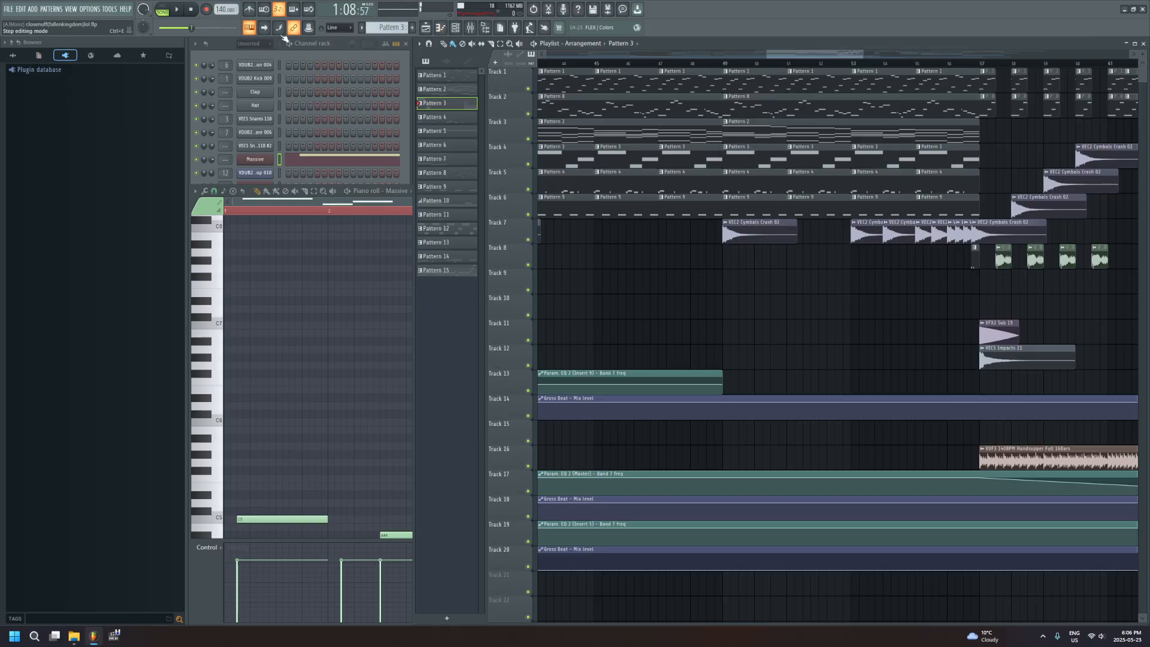
click(316, 44)
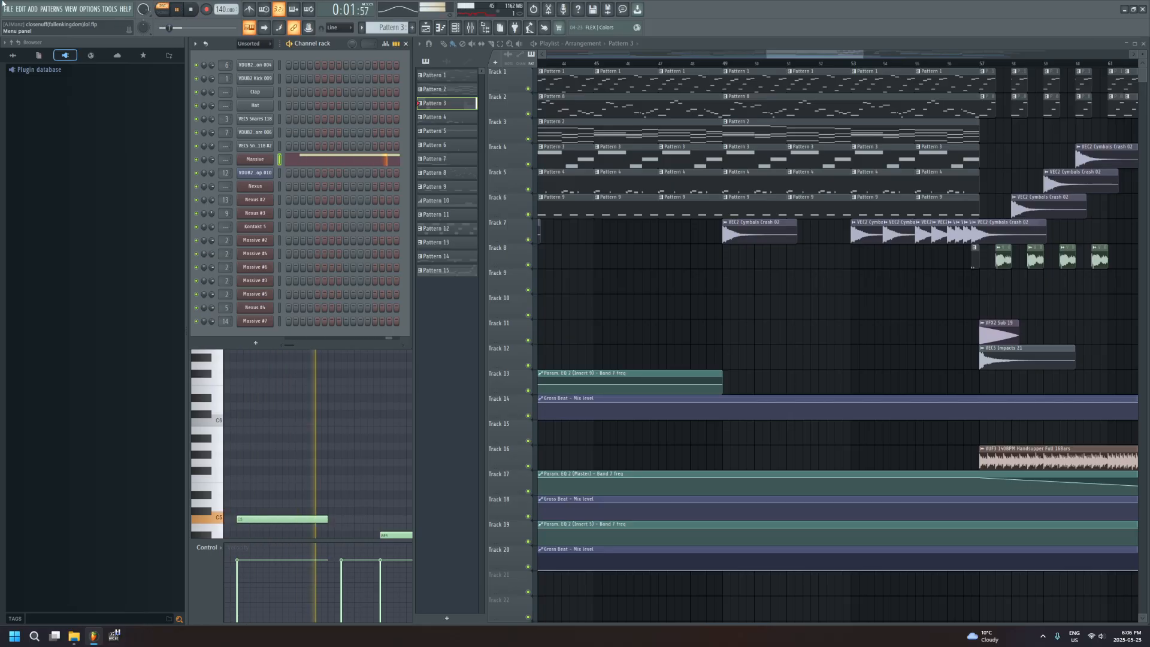
Play the arrangement in song mode from bar 49 and follow it towards the breakdown at bar 57
click(727, 64)
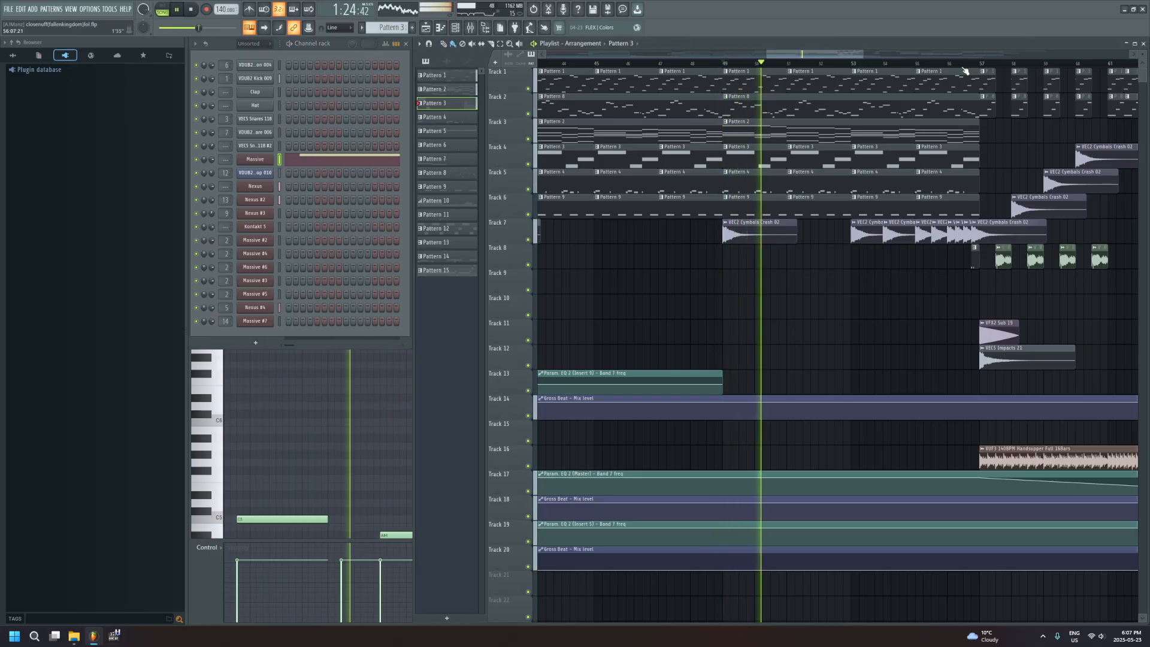
scroll(857, 56, right, 2)
drag(858, 56, 863, 56)
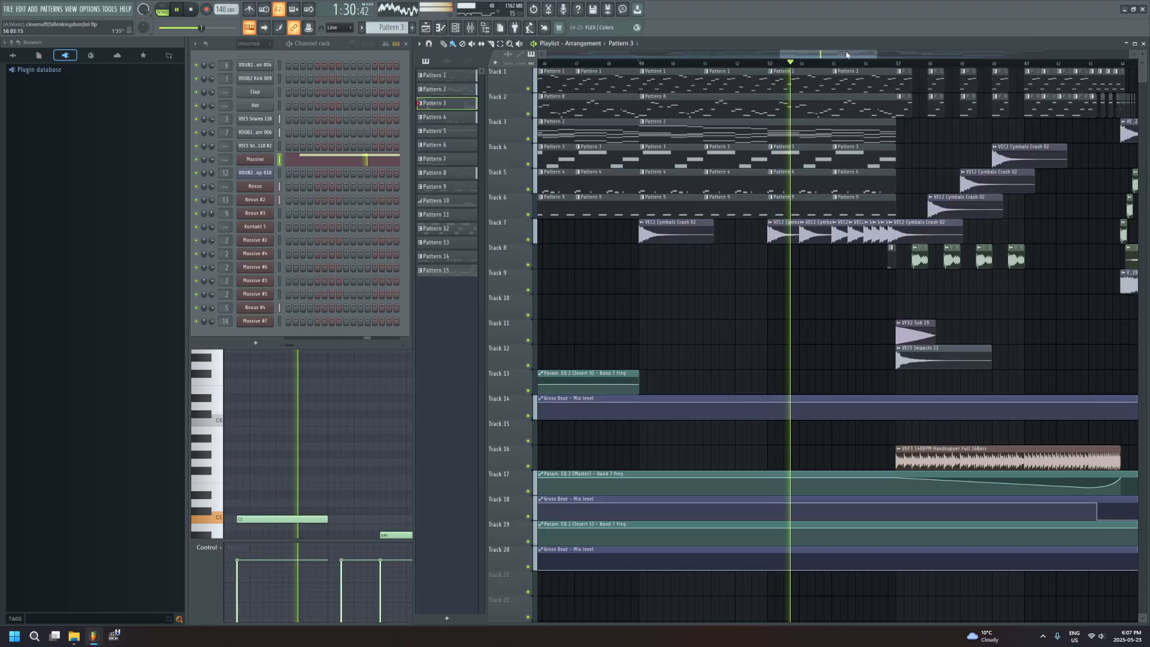
drag(845, 55, 826, 73)
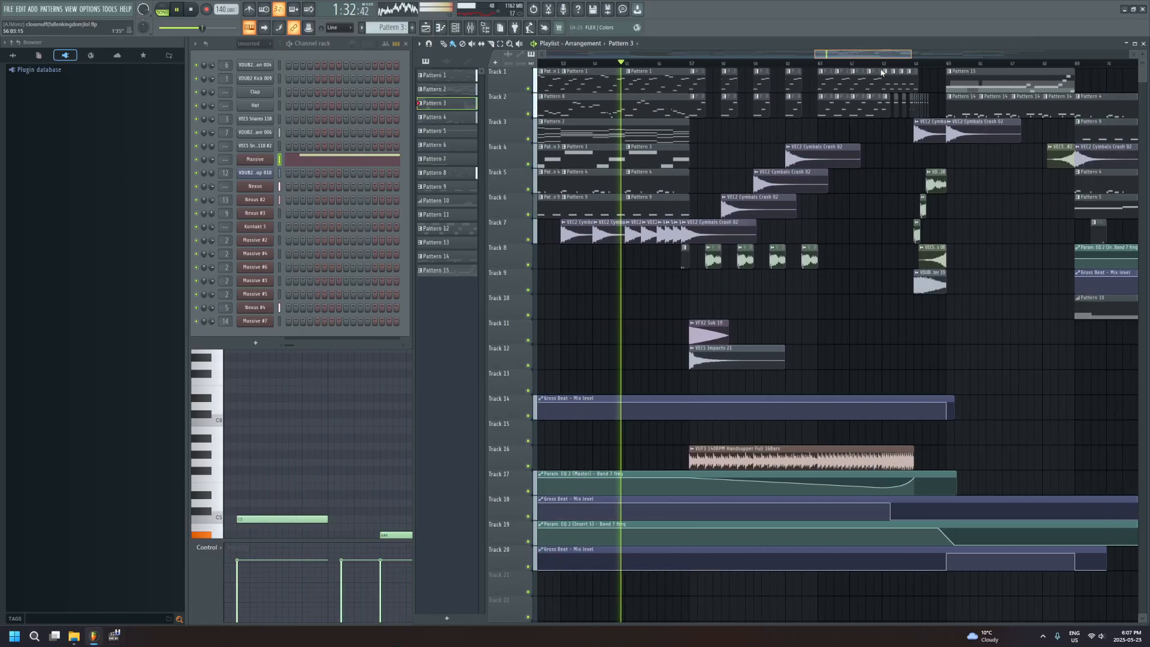
Open the mixer, select the Master track, and view its first Fruity parametric EQ 2 during playback
click(486, 28)
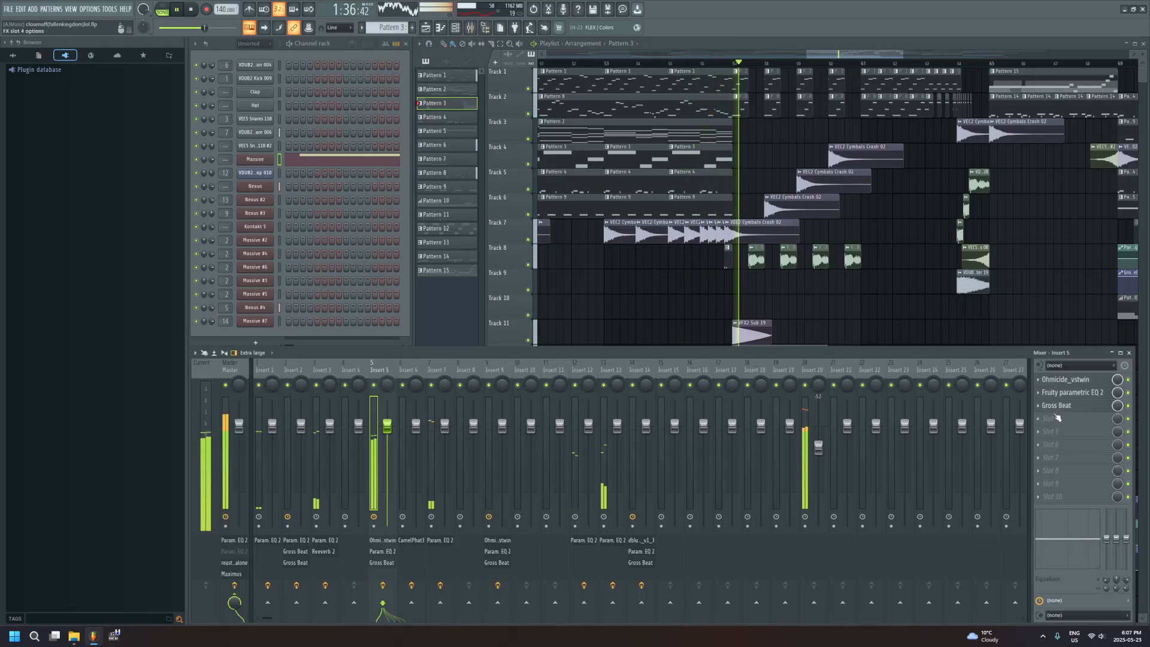
click(237, 370)
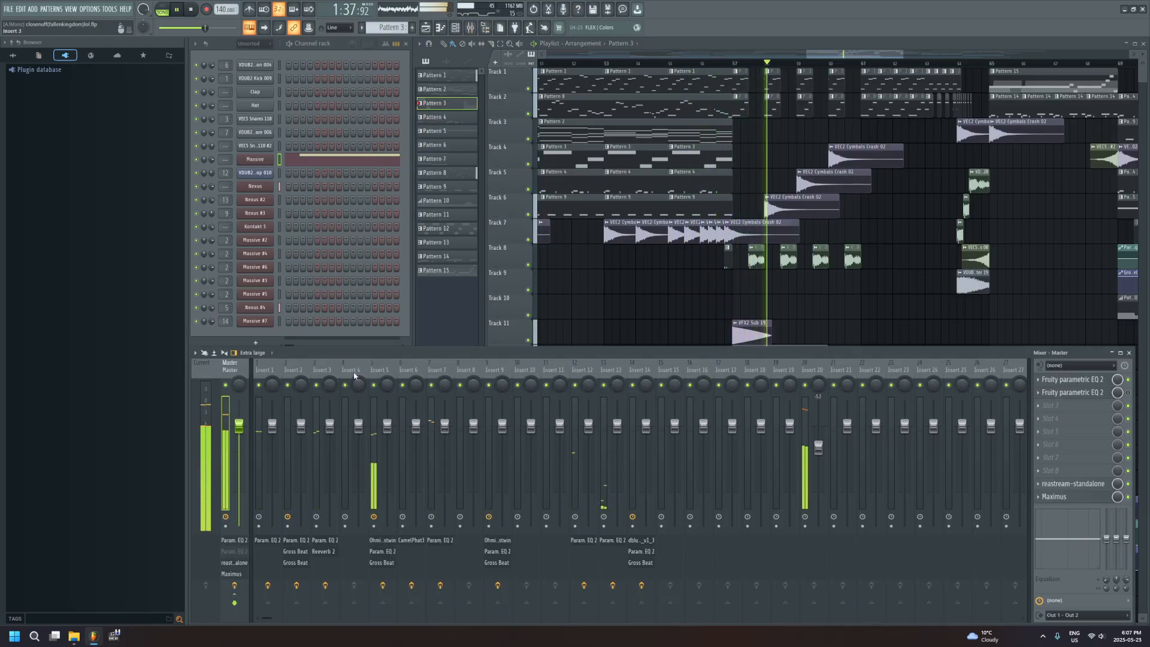
click(1083, 381)
click(1083, 381)
click(1083, 381)
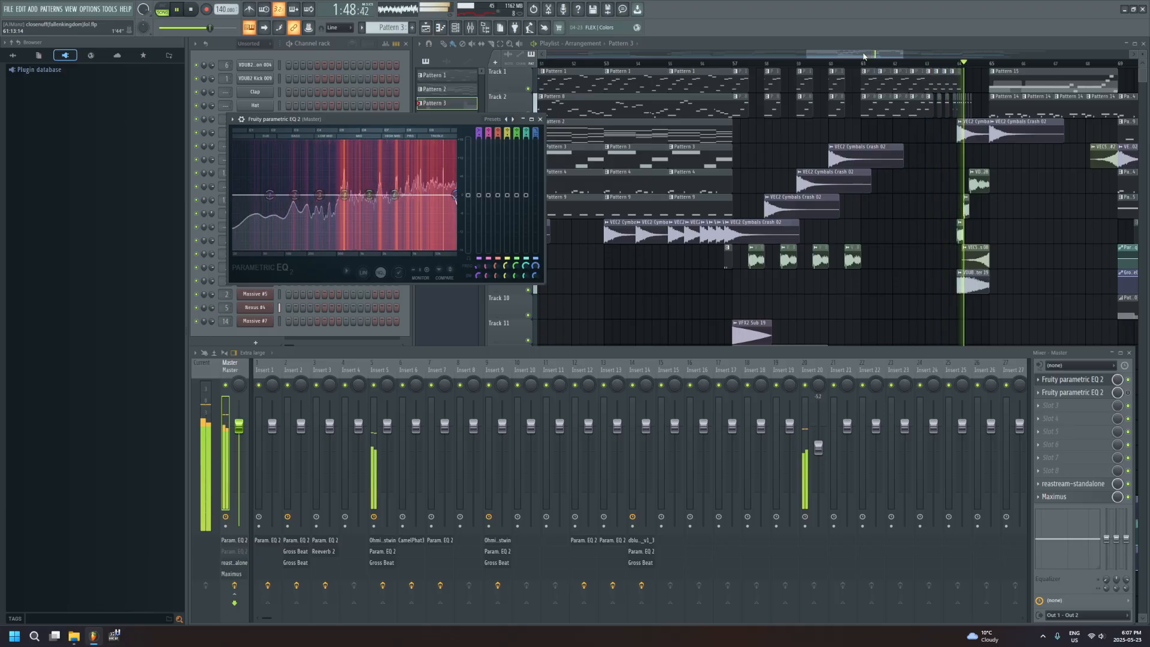
Bring the mixer forward during playback, check Maximus on the Master track, and close its first Fruity parametric EQ 2
drag(863, 55, 871, 56)
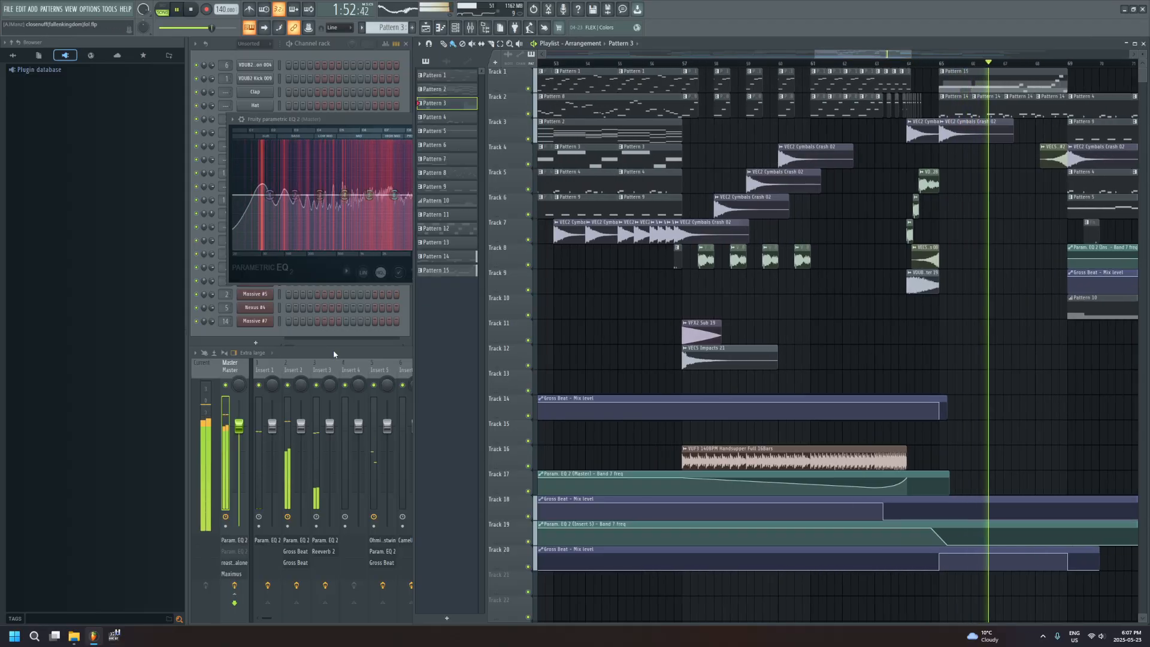
click(333, 351)
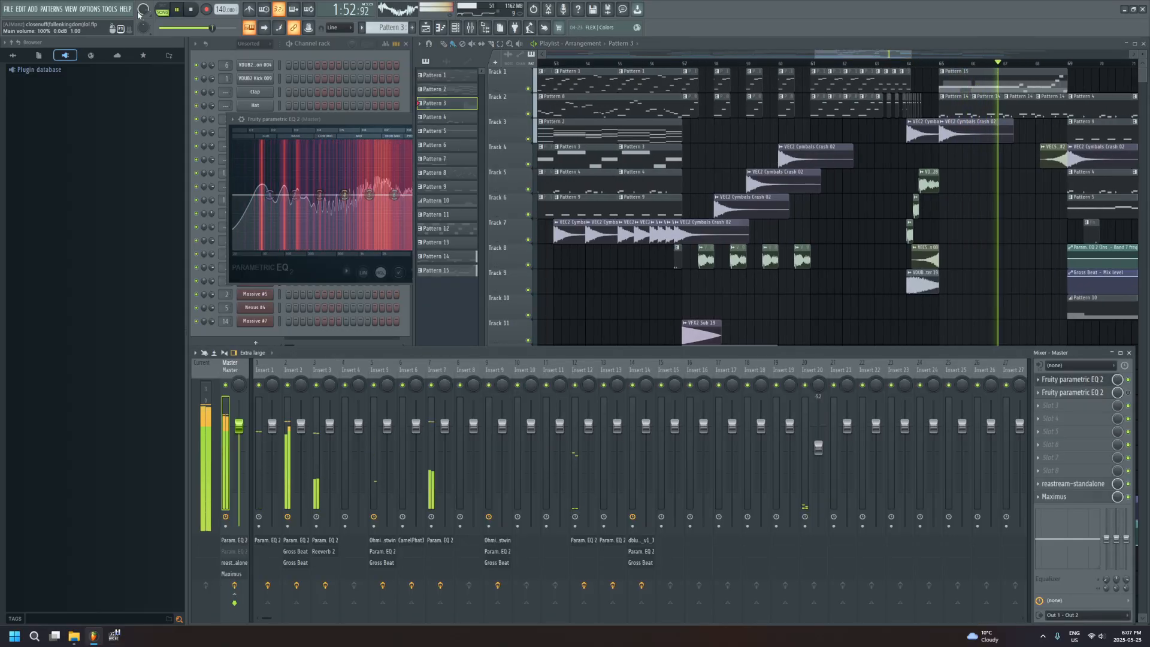
click(1060, 499)
click(1059, 499)
click(1052, 379)
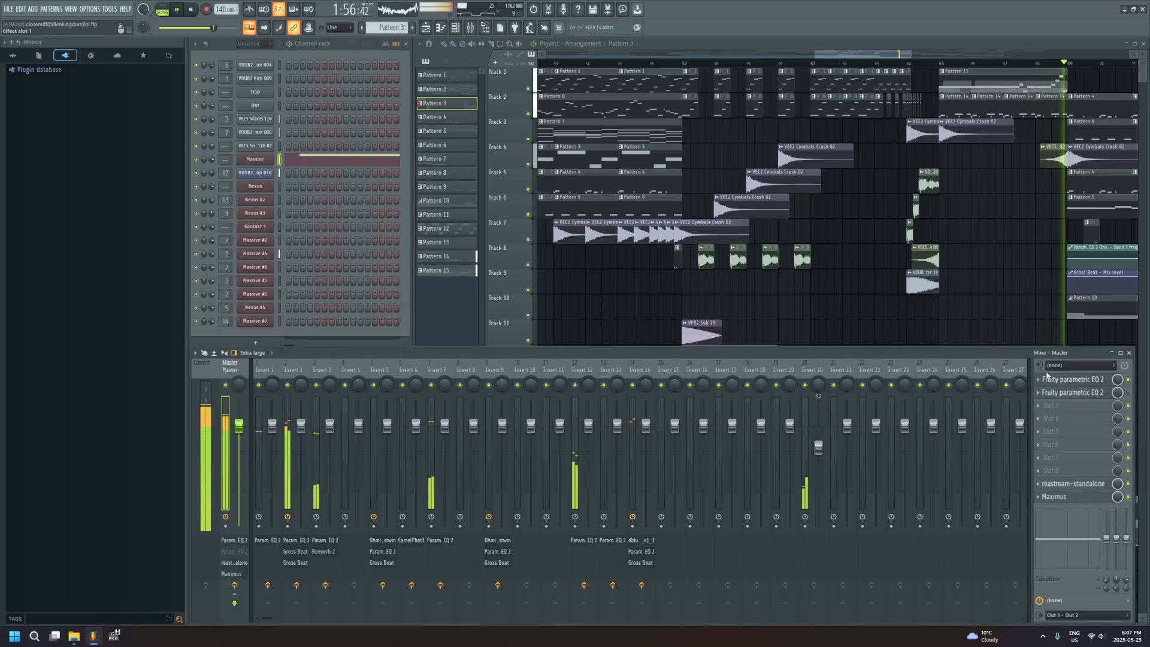
Follow playback past bar 69, open Pattern 14 from its Track 2 clip, and view its Massive #7 synth from the channel rack
click(892, 56)
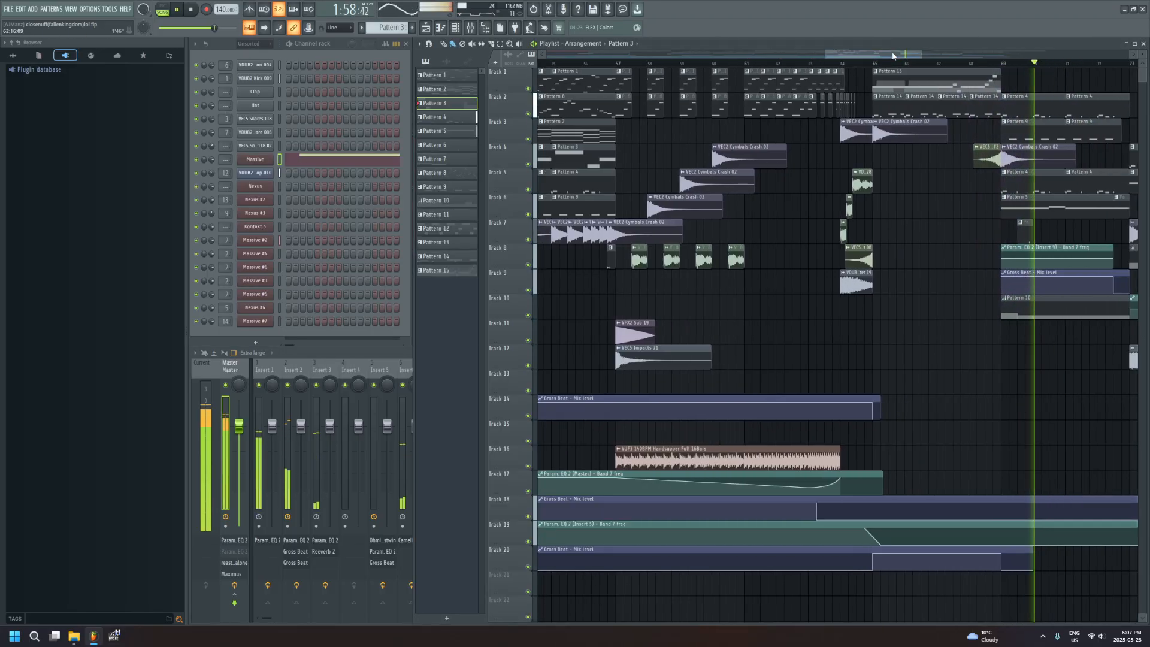
drag(892, 56, 898, 56)
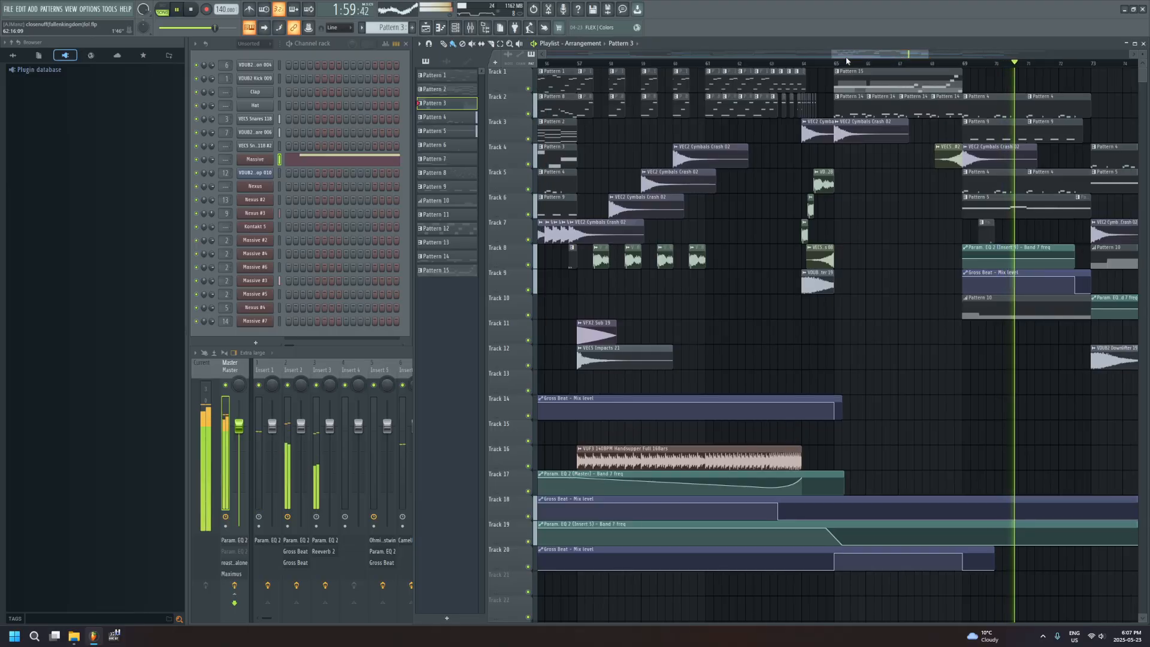
double_click(854, 103)
click(305, 47)
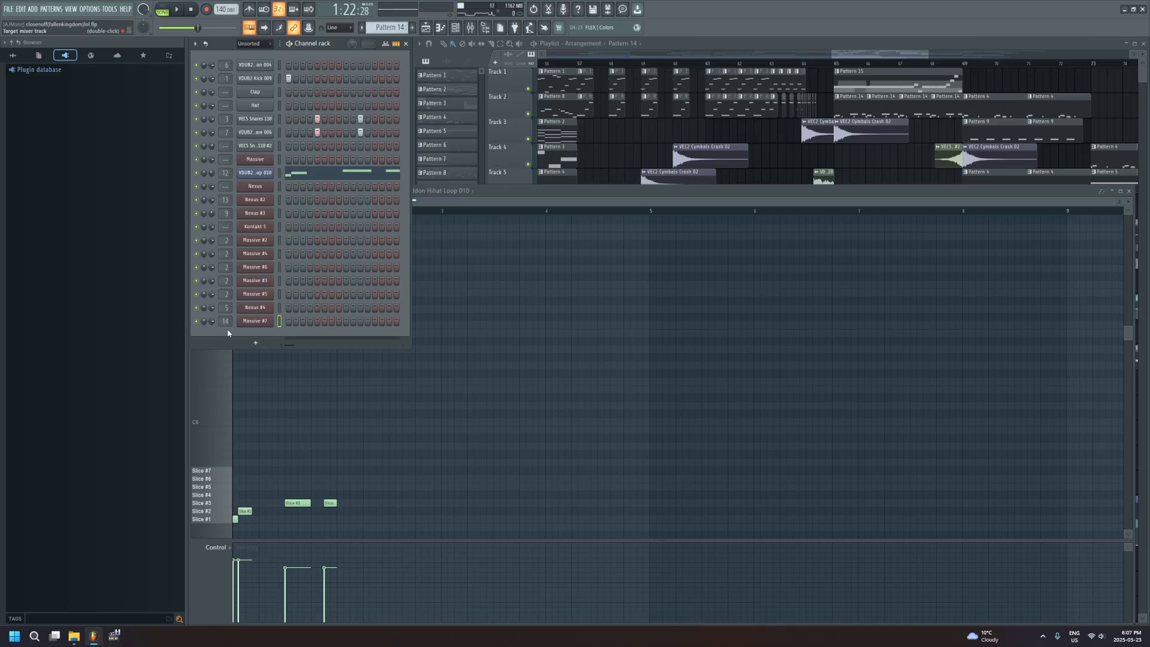
click(258, 310)
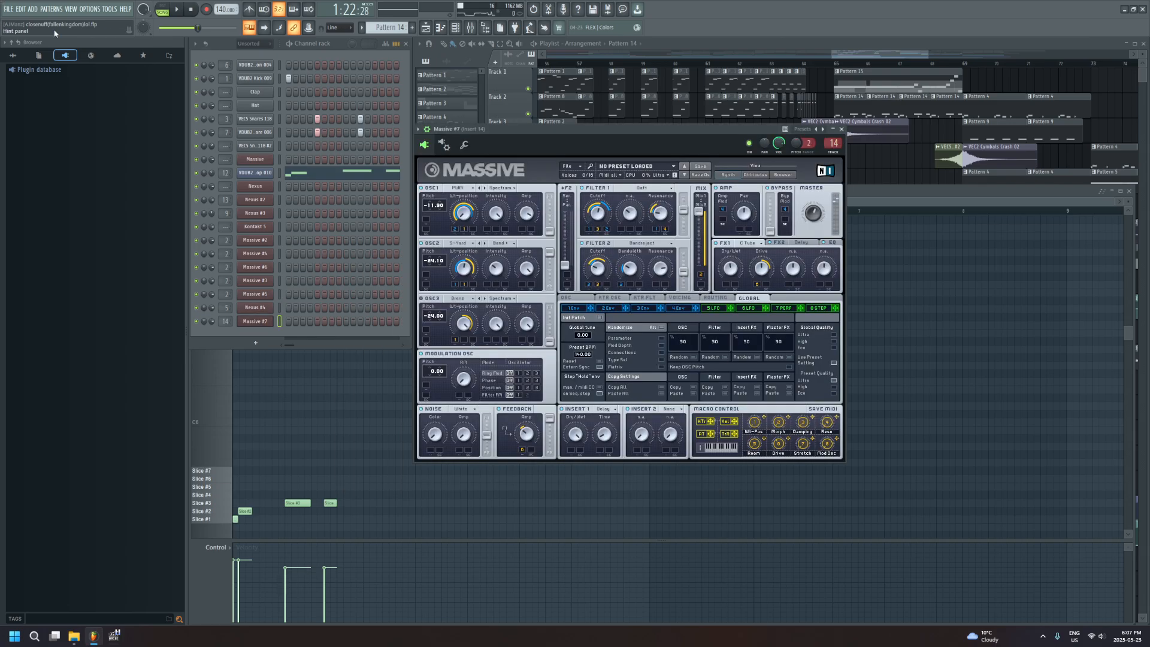
drag(592, 133, 599, 131)
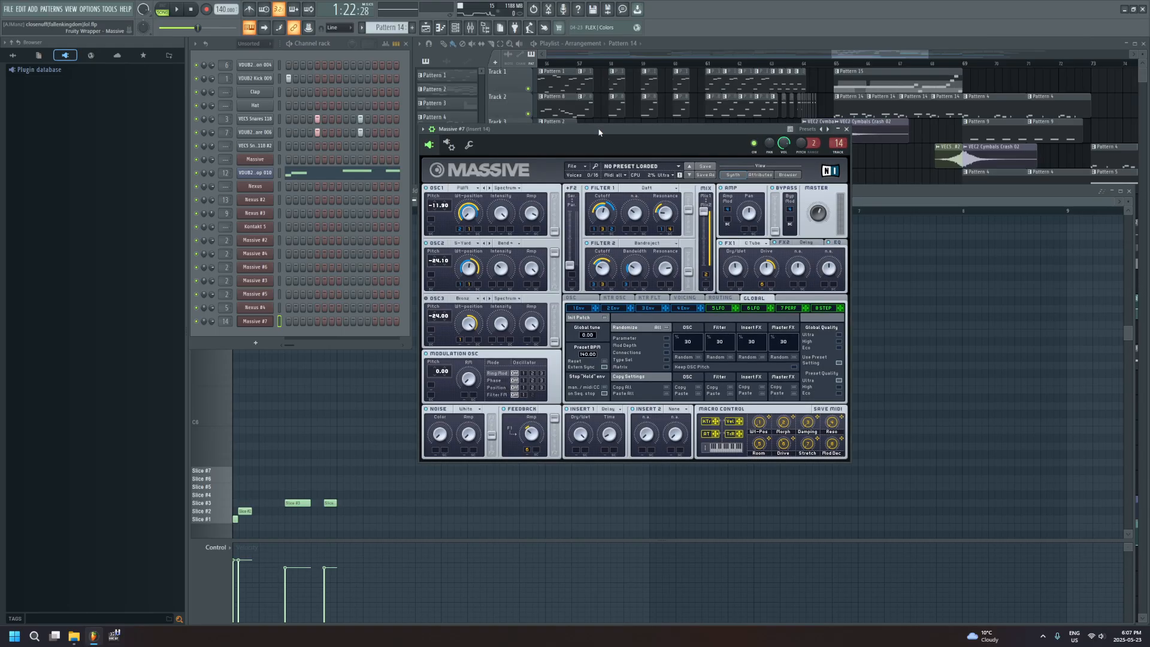
Bring the playlist forward, play the arrangement from bar 68, and follow it towards bar 89
click(946, 64)
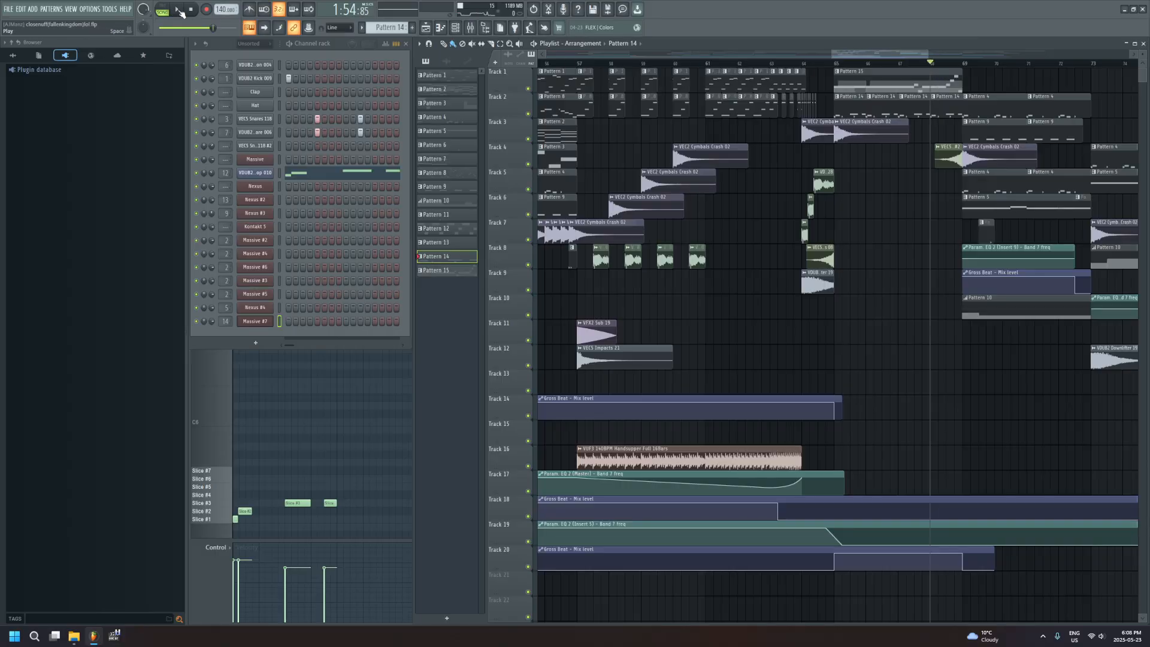
click(179, 10)
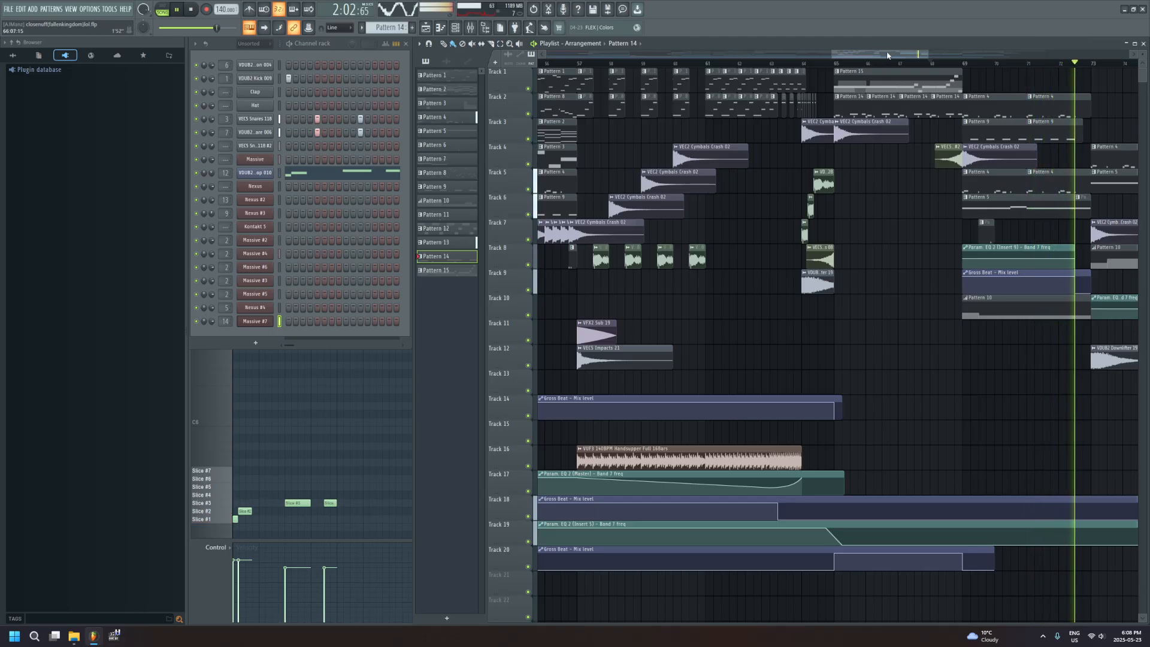
drag(889, 55, 975, 57)
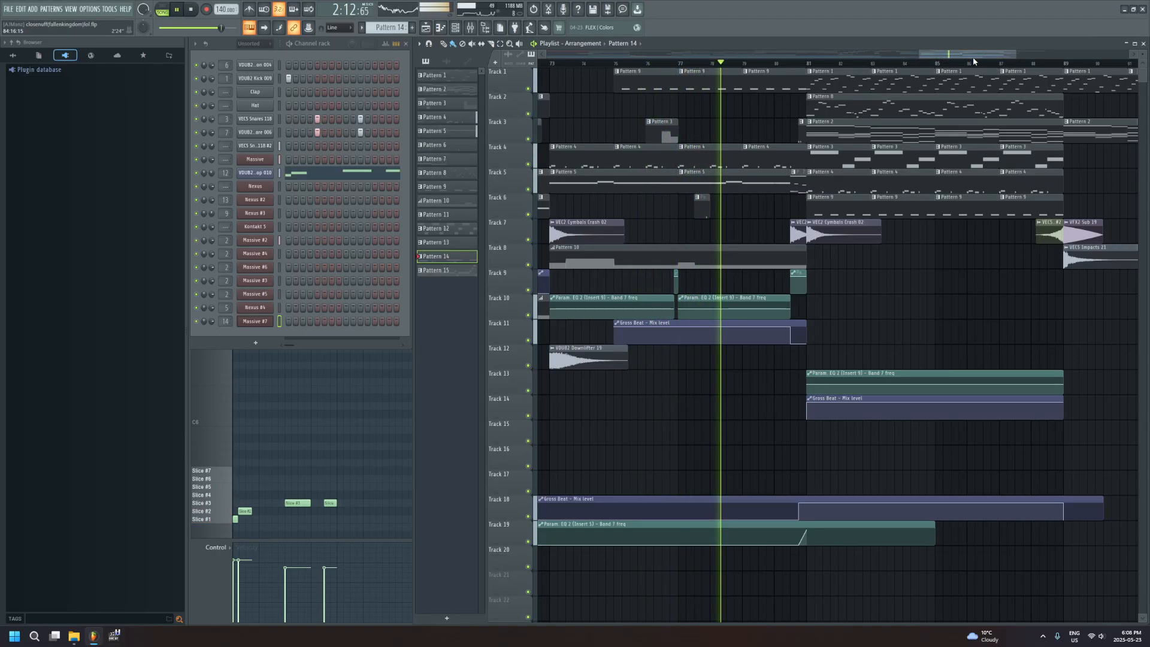
drag(981, 54, 1011, 54)
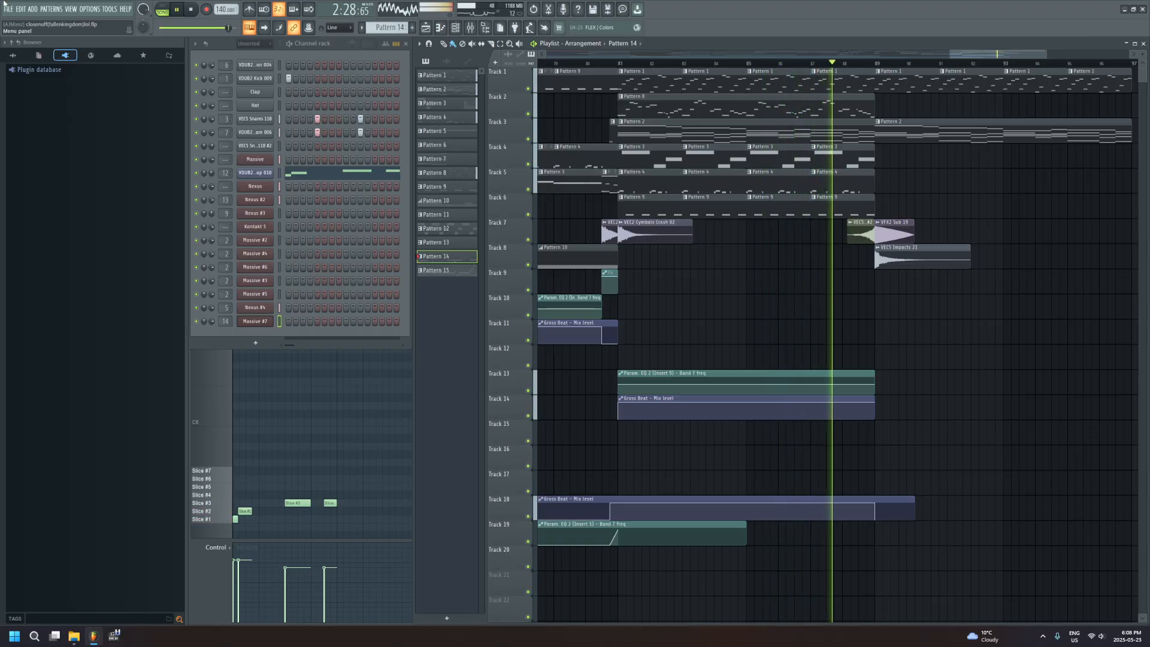
Open Pattern 1's Nexus notes and Pattern 2's Nexus #2 notes in the piano roll from their outro clips during playback
click(899, 127)
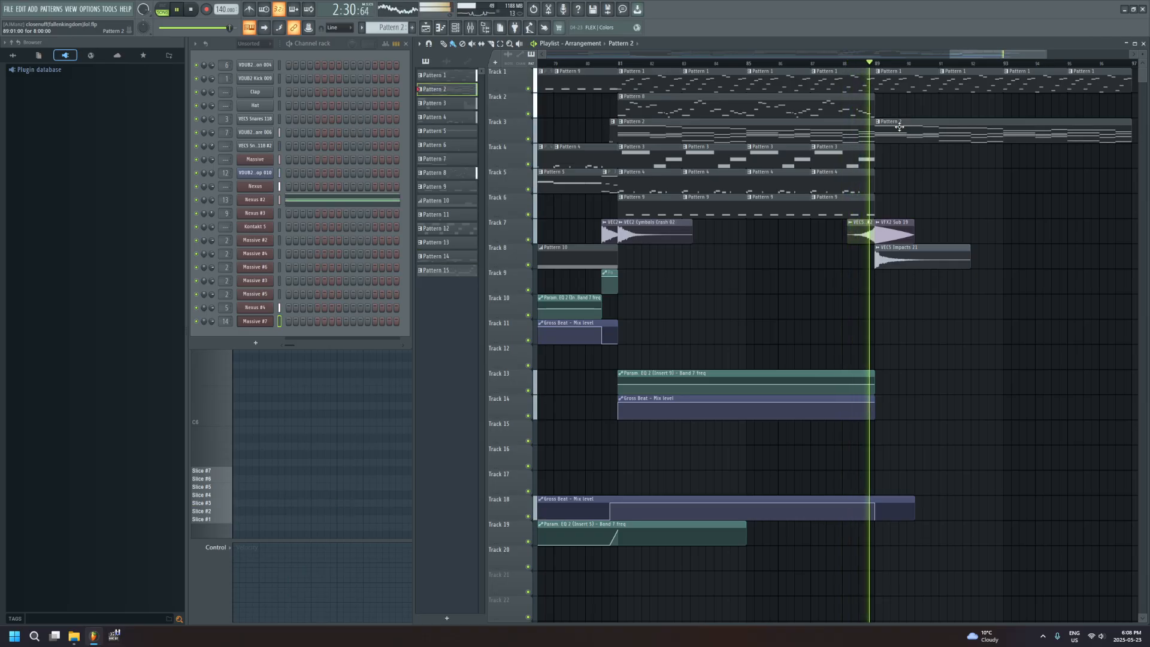
double_click(898, 82)
scroll(477, 305, down, 3)
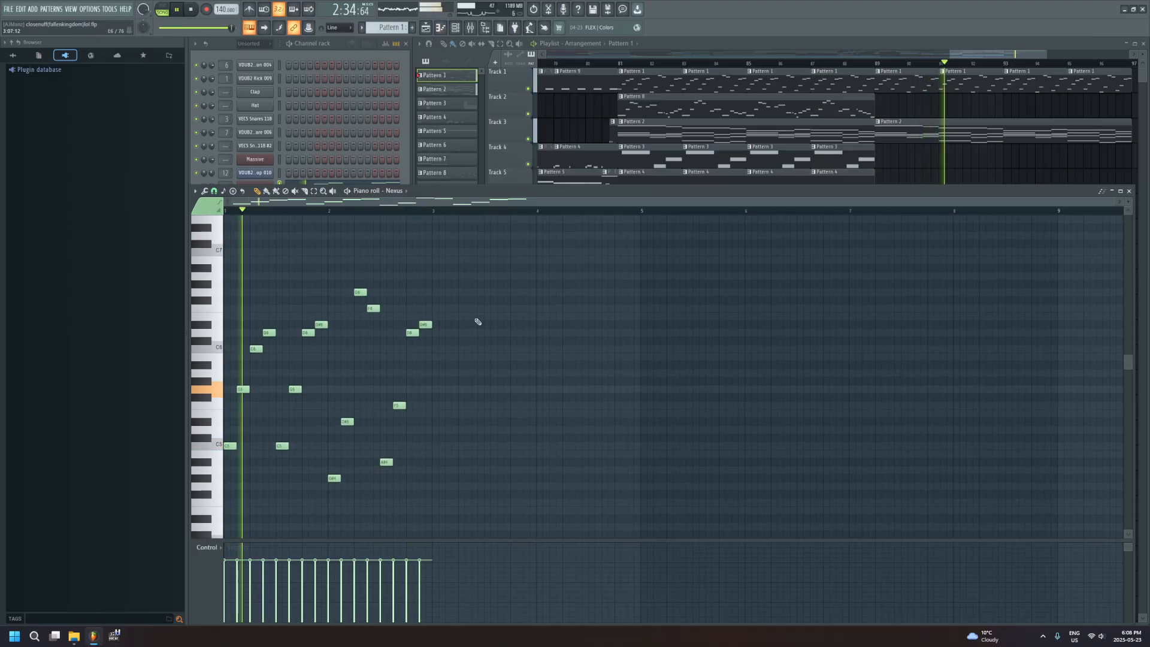
double_click(931, 128)
scroll(685, 336, up, 3)
scroll(664, 329, down, 3)
scroll(664, 329, up, 1)
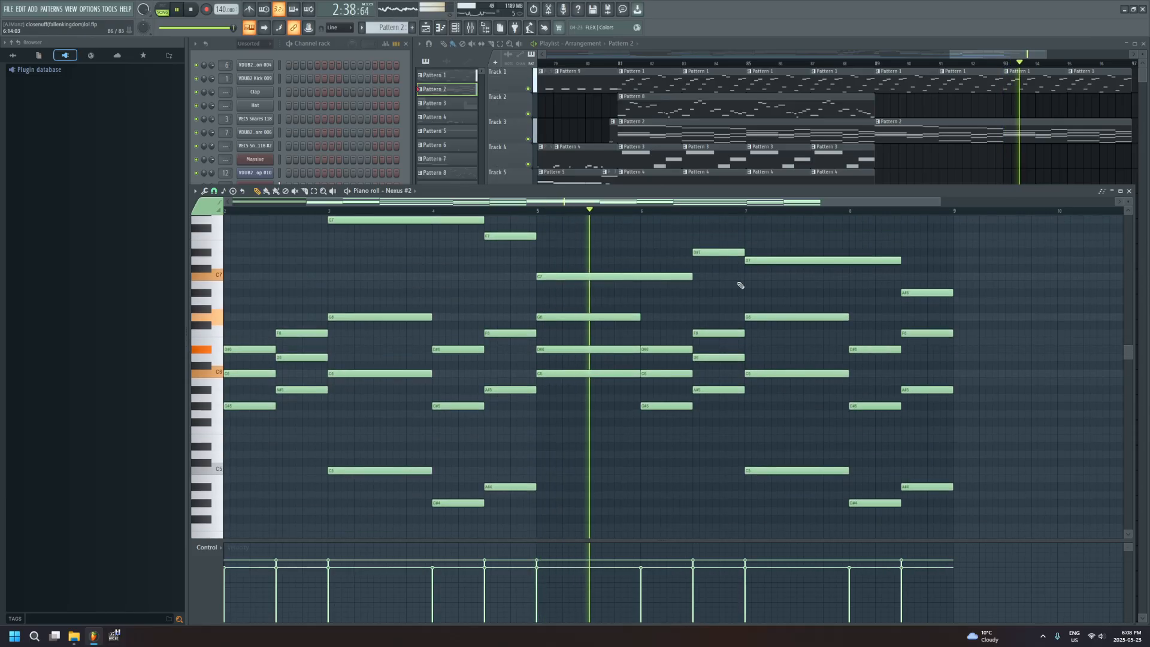
Follow playback to the arrangement's end, place a Pattern 2 clip on Track 2 at bar 105, and stop the song
drag(992, 54, 1043, 54)
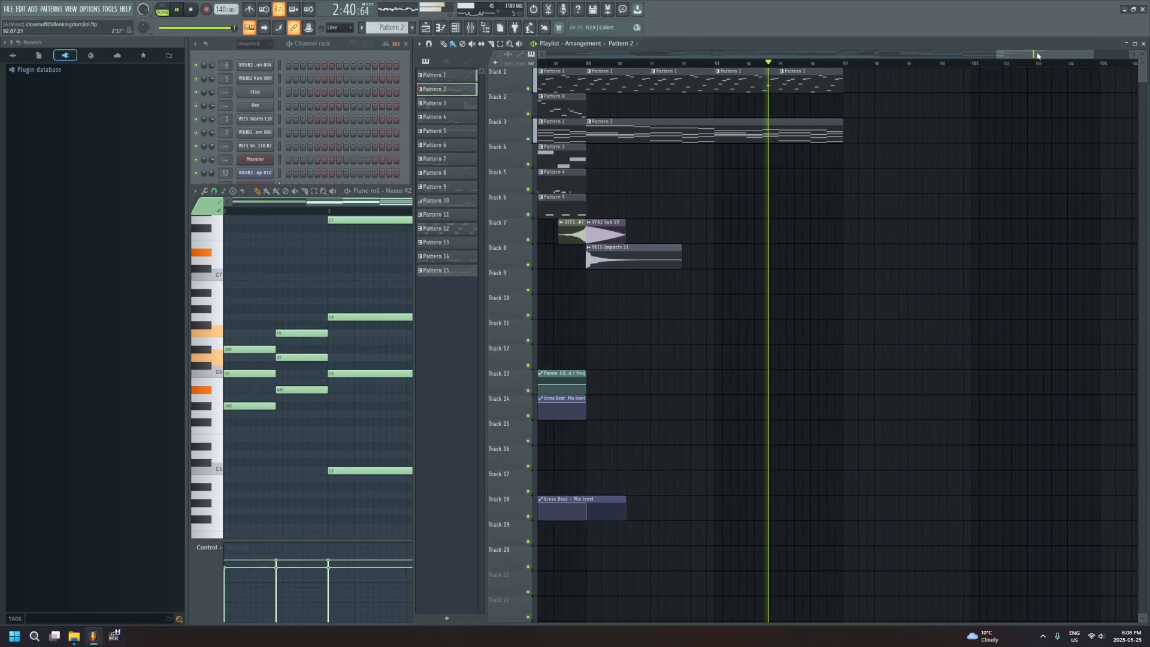
click(1054, 106)
drag(1056, 107, 1121, 107)
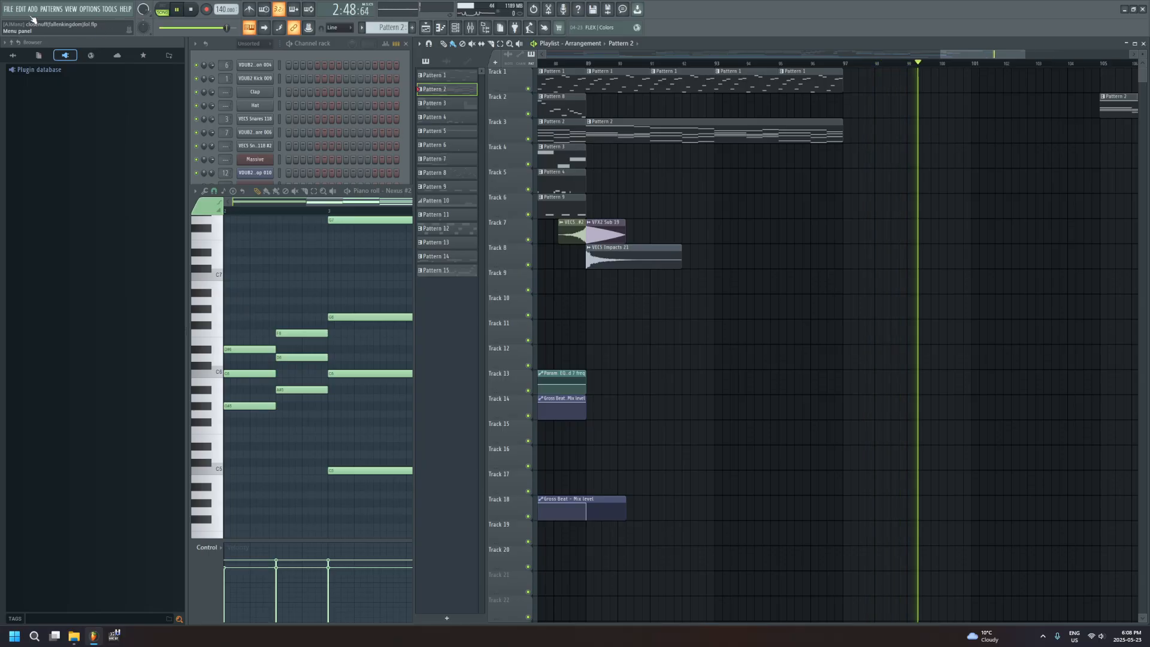
key(space)
Bring the channel rack forward, open the Kontakt 5 channel to view its loaded instruments, and close it
click(319, 49)
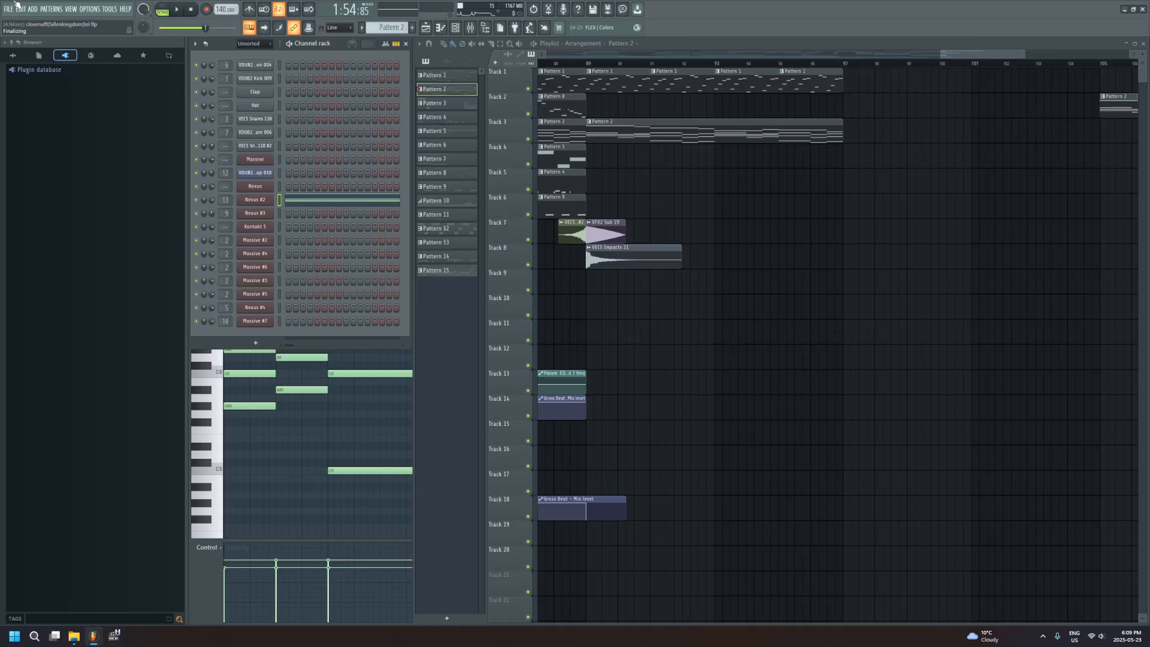
click(258, 227)
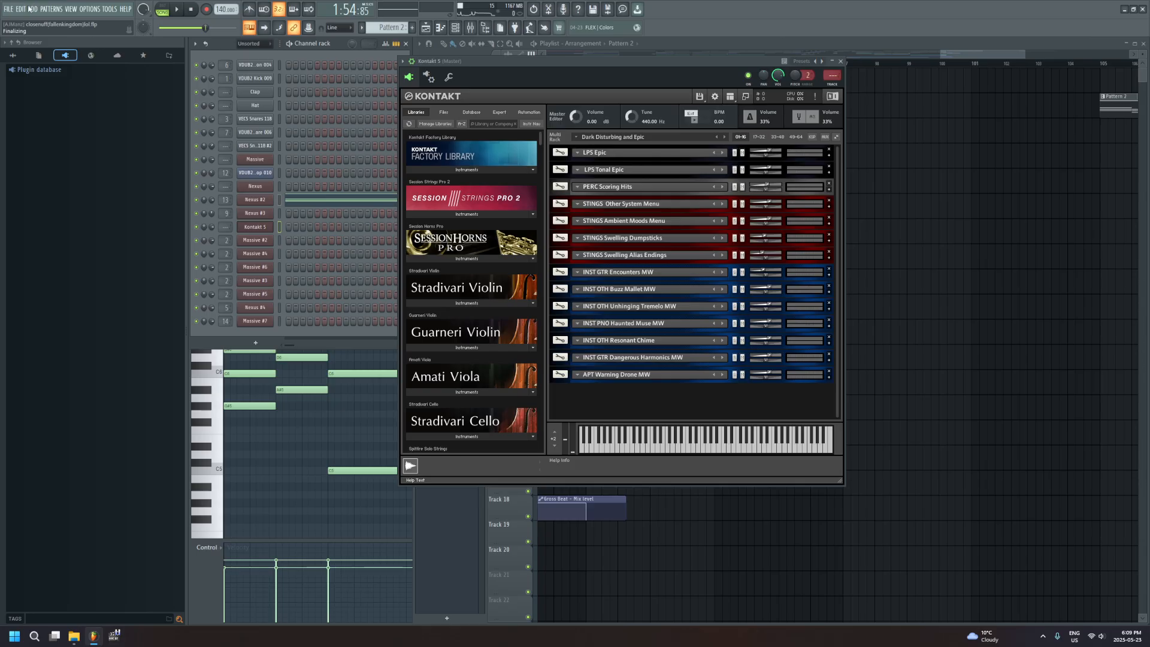
click(9, 9)
click(11, 12)
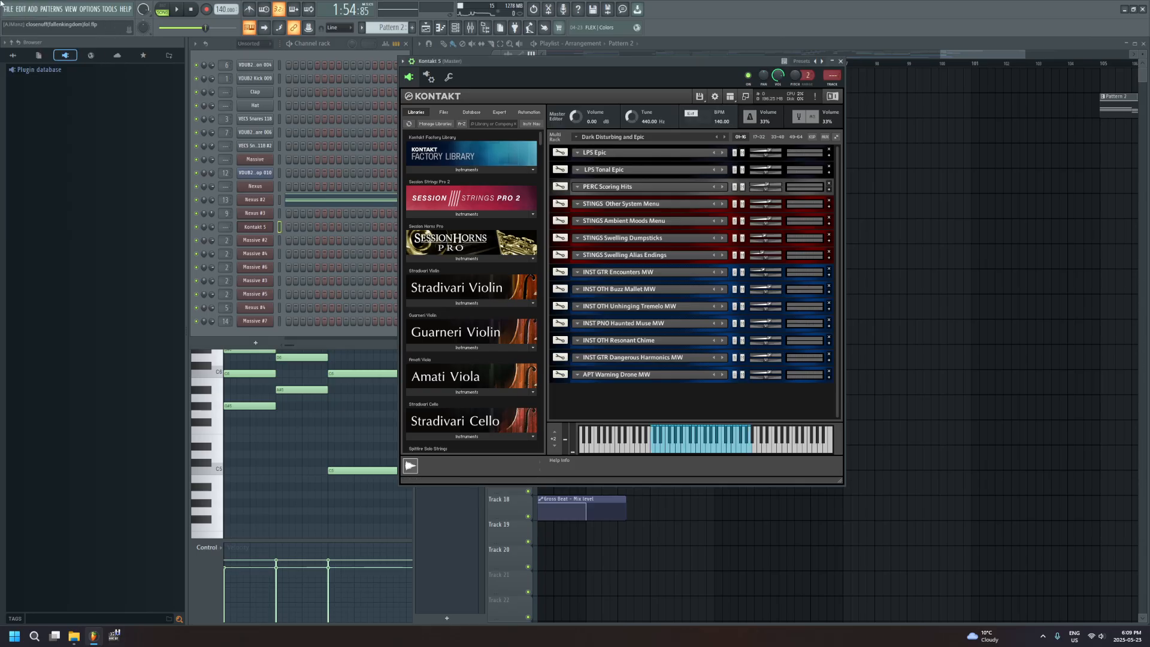
click(841, 61)
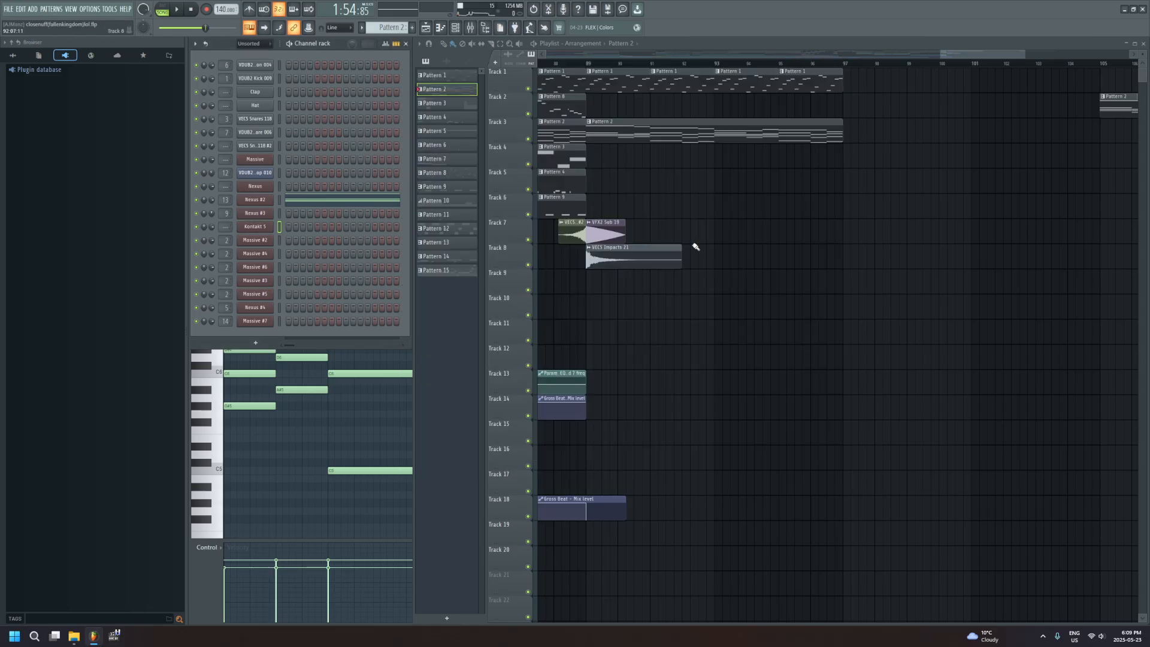
Look over the whole arrangement from start to end and open Pattern 1's Nexus notes from its Track 1 clip
drag(971, 55, 432, 79)
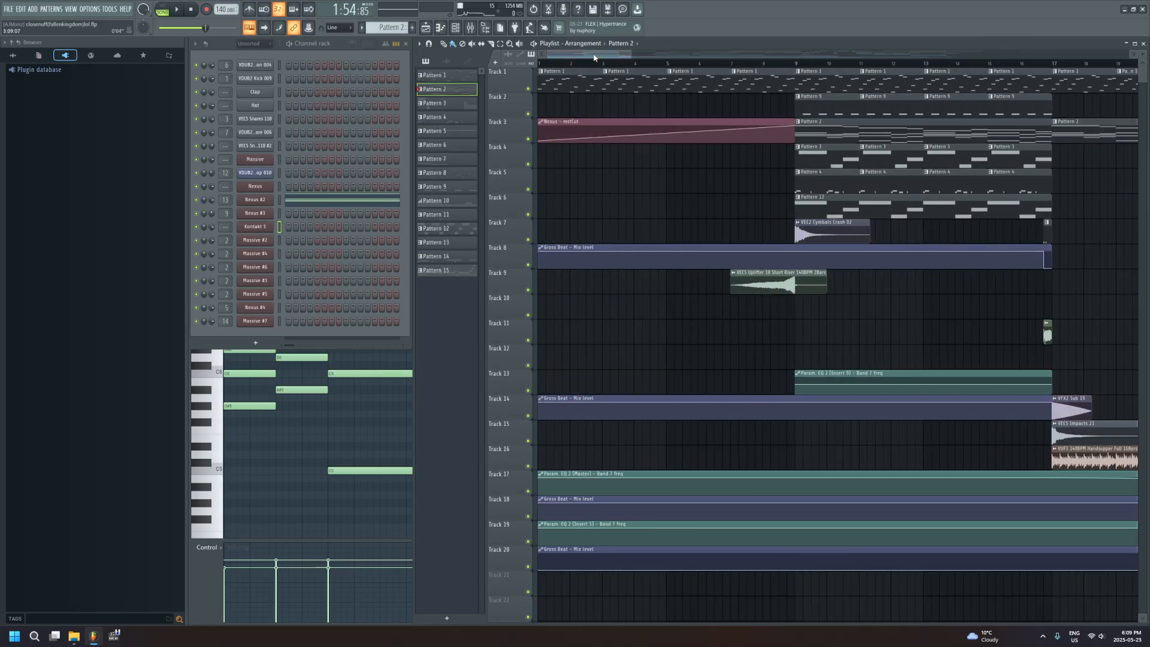
scroll(594, 56, down, 2)
drag(626, 56, 1011, 73)
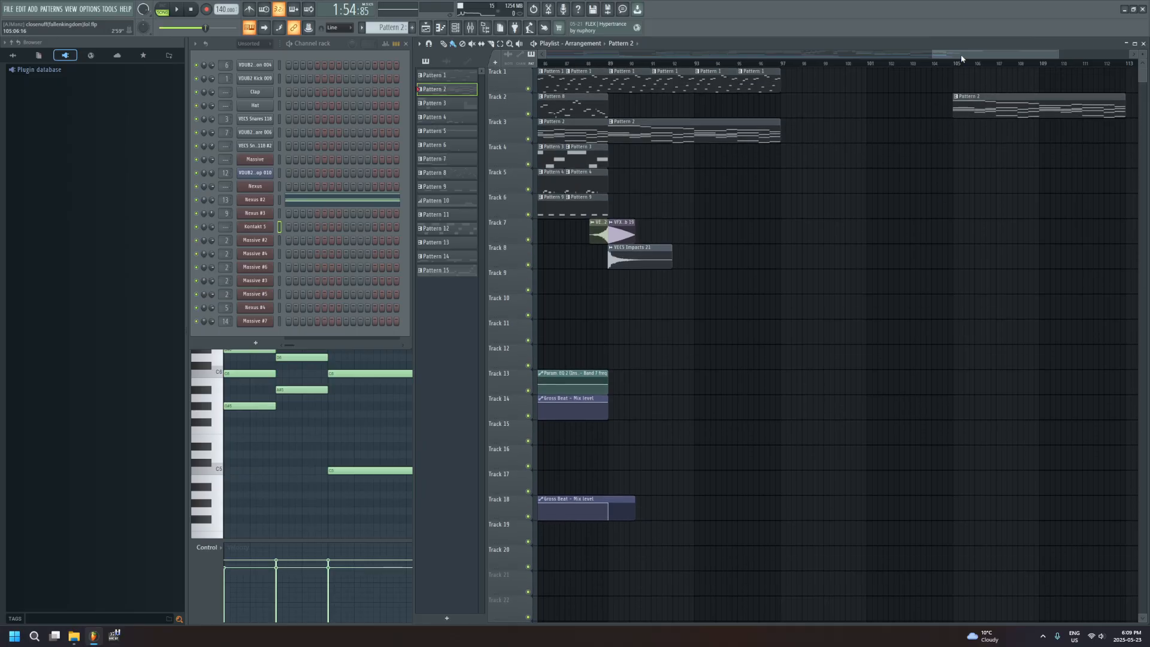
drag(961, 58, 439, 97)
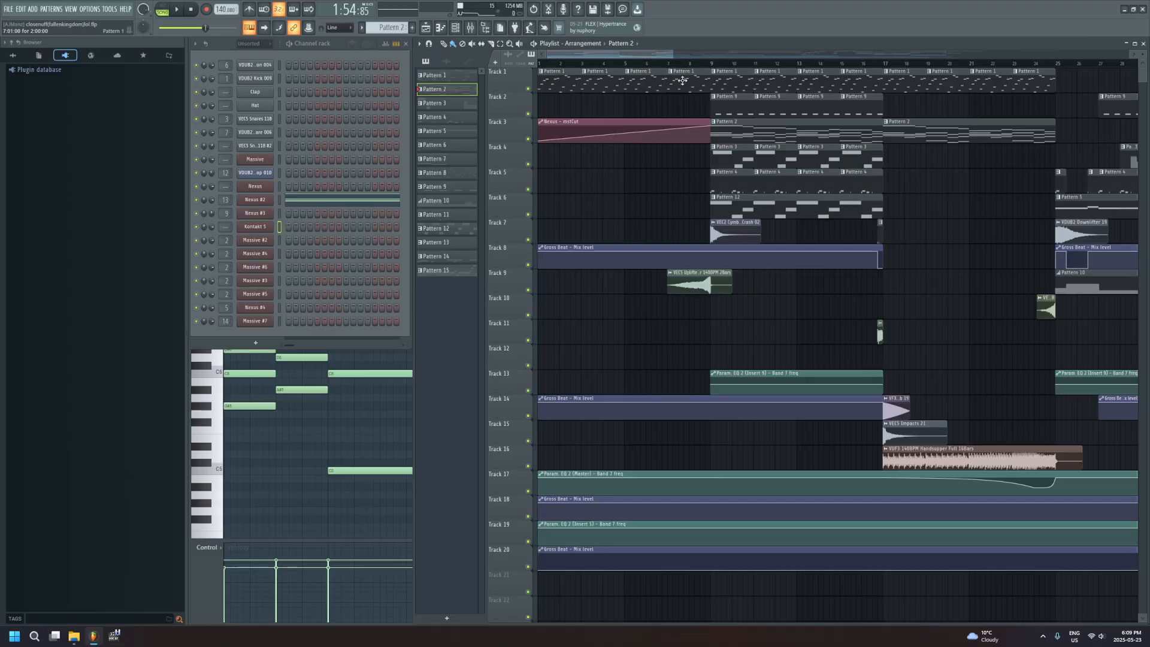
double_click(729, 80)
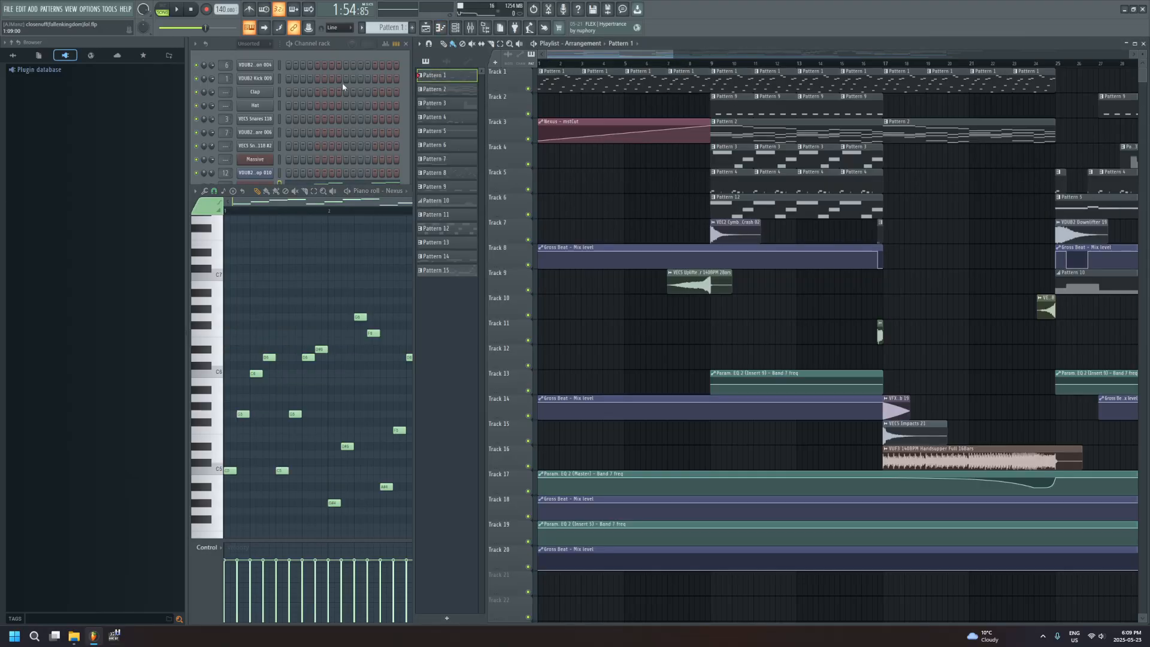
Bring the channel rack forward and view the samplers of the VDUB2 Percussion 004 and VDUB2 Kick 009 channels, closing each
click(307, 44)
click(255, 63)
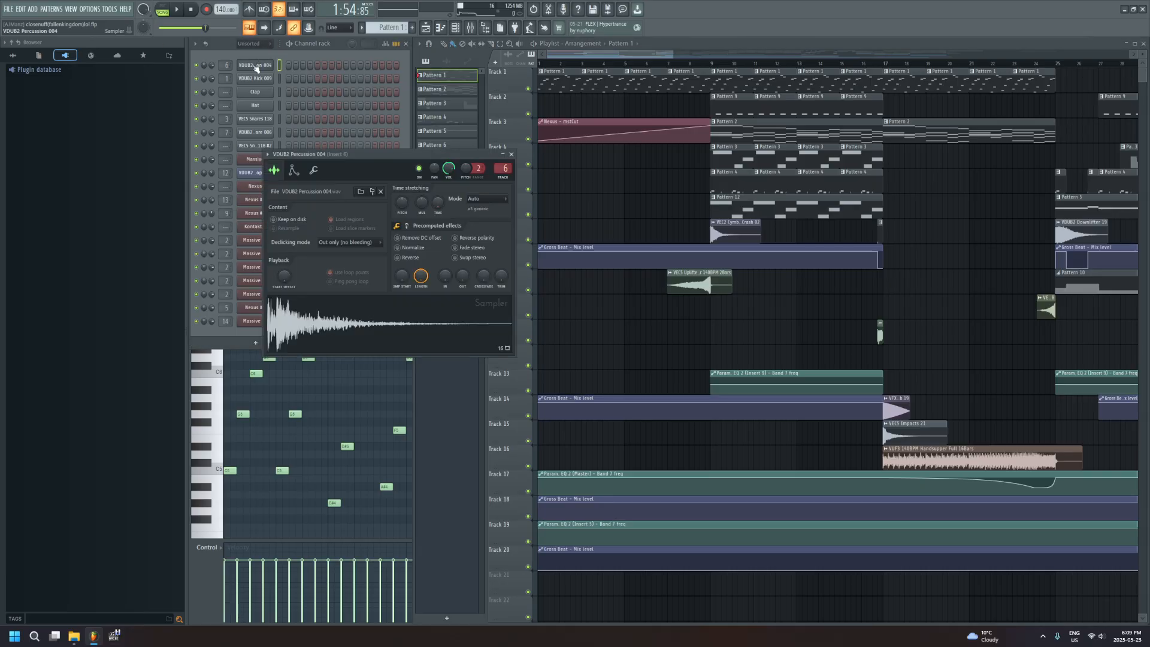
click(255, 63)
click(252, 79)
click(257, 77)
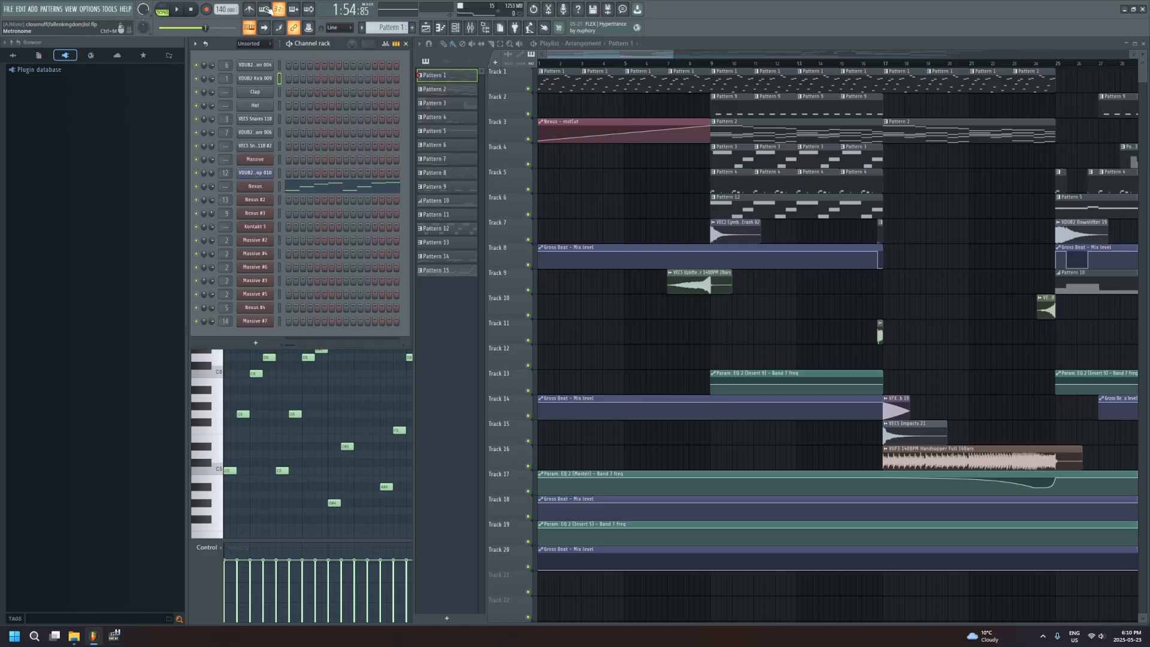
Delete the stray Pattern 2 clip on Track 2 at bar 105 and return to the arrangement's closing sections
drag(575, 55, 980, 103)
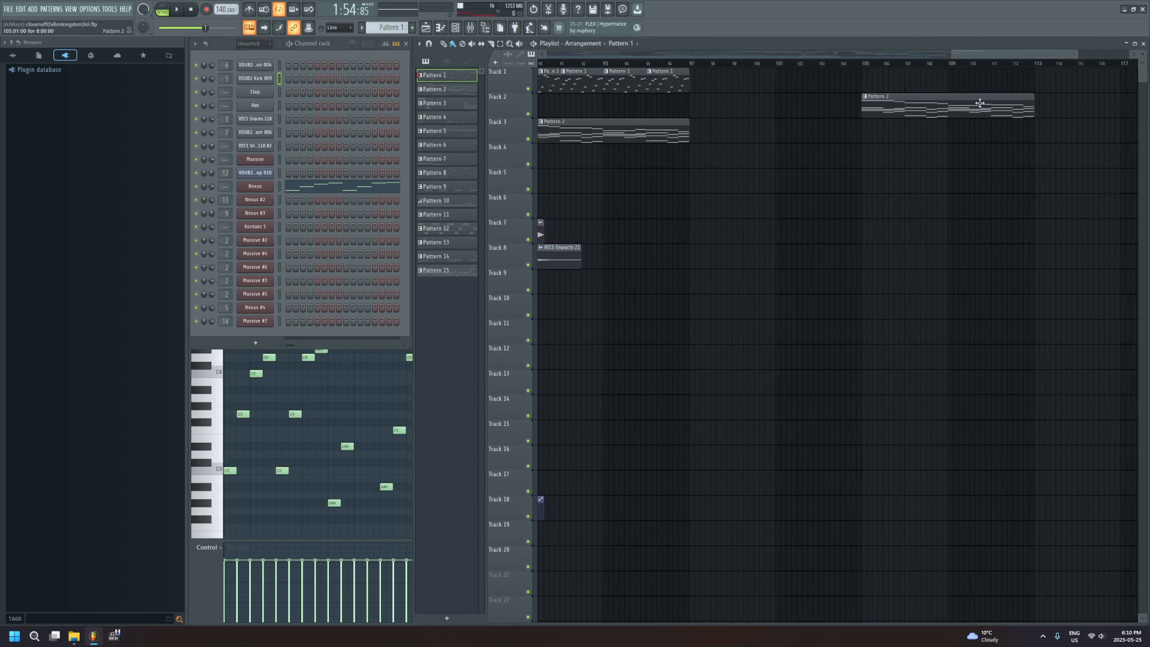
right_click(963, 108)
drag(1032, 55, 927, 76)
click(9, 9)
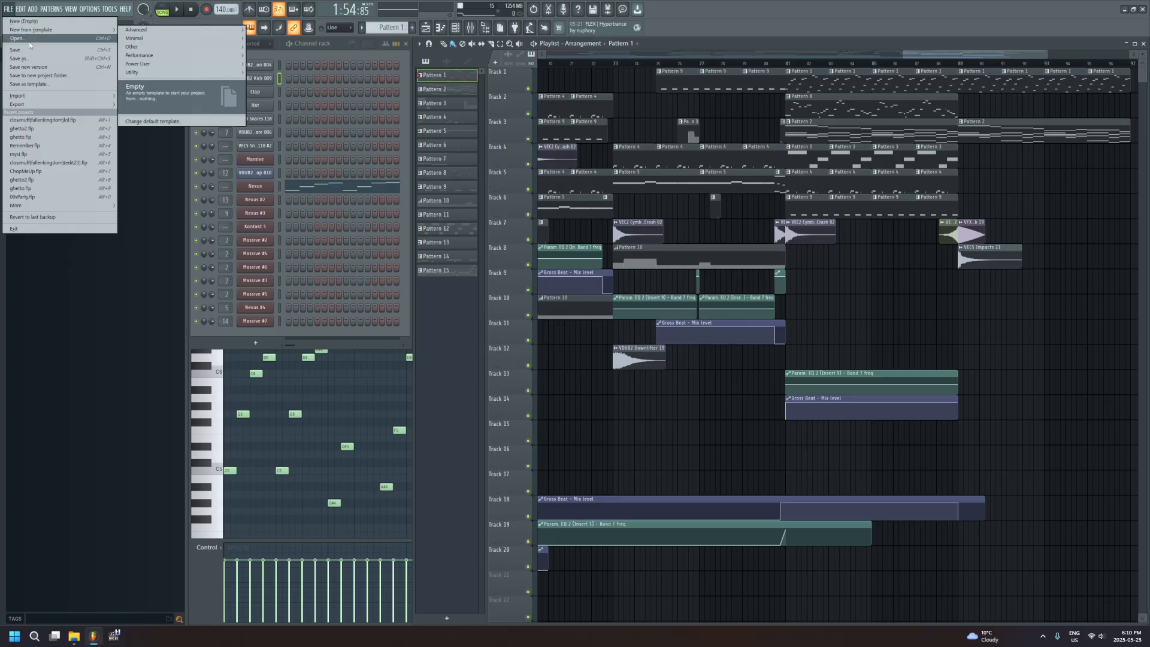
click(12, 8)
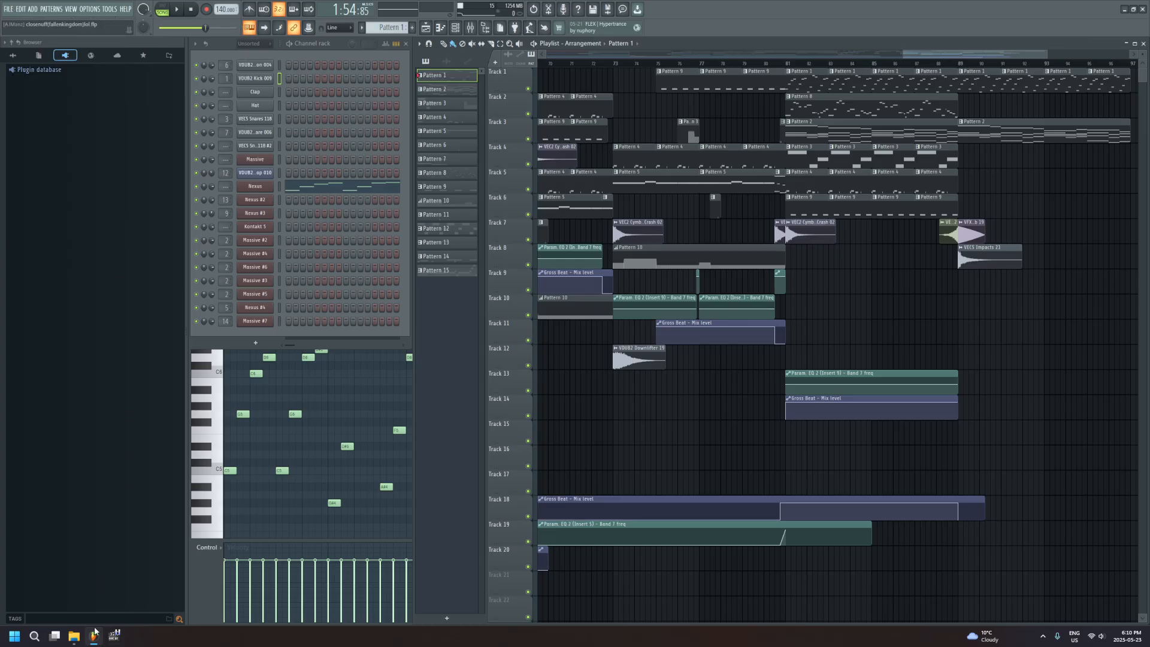
mouse_move(116, 642)
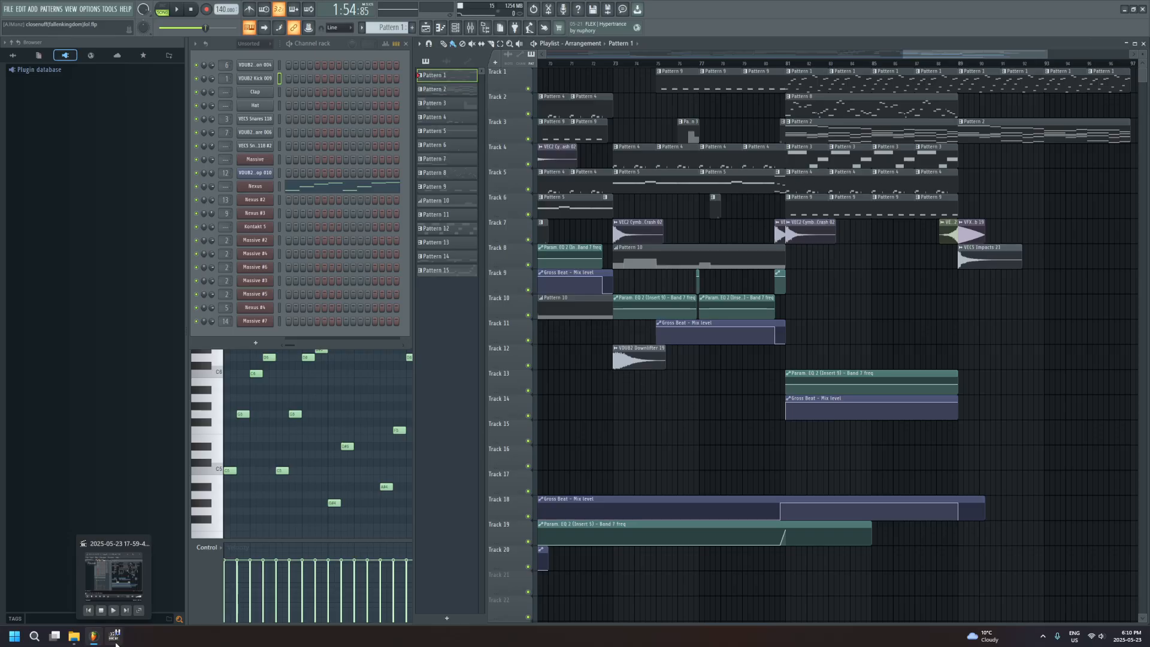